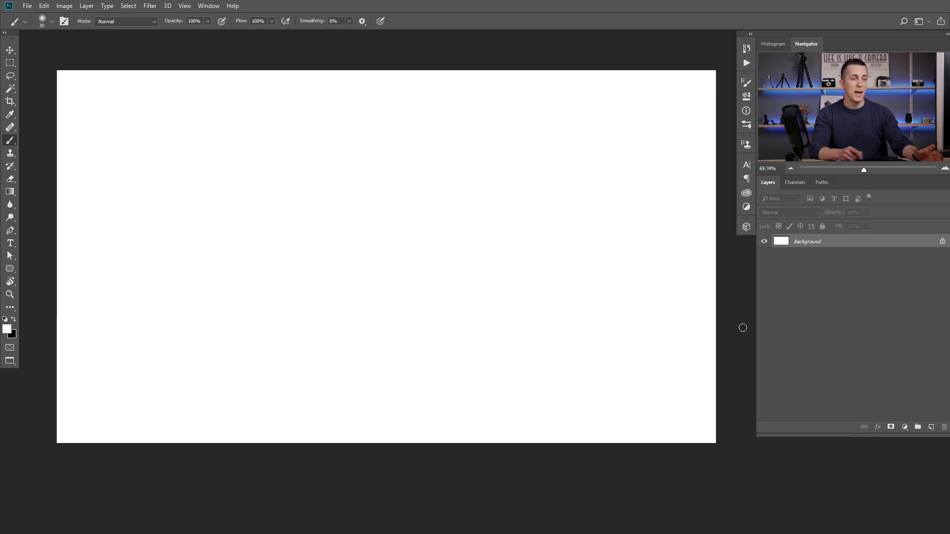
# Add a Solid Color fill layer in muted blue #6586af above the Background layer
pyautogui.click(904, 426)
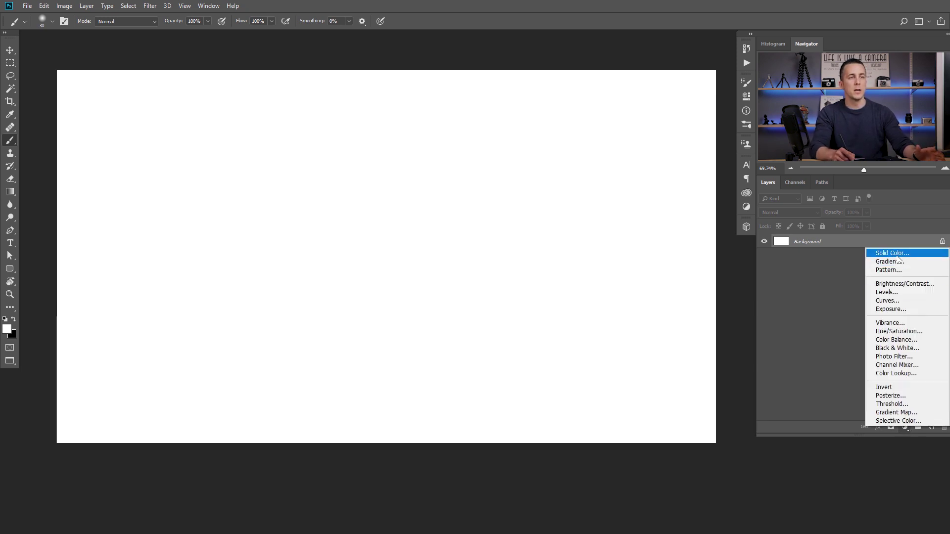
pyautogui.click(891, 253)
pyautogui.click(768, 253)
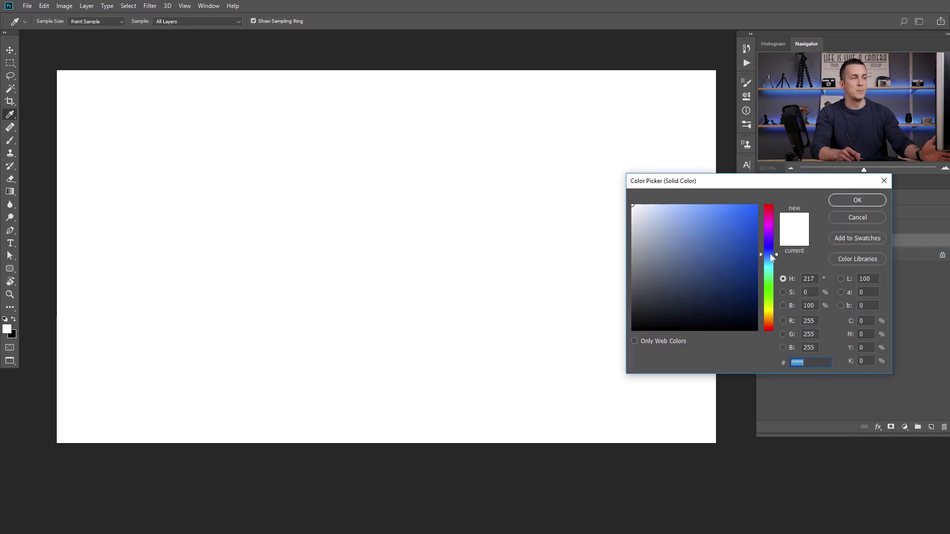
pyautogui.click(688, 247)
pyautogui.click(685, 244)
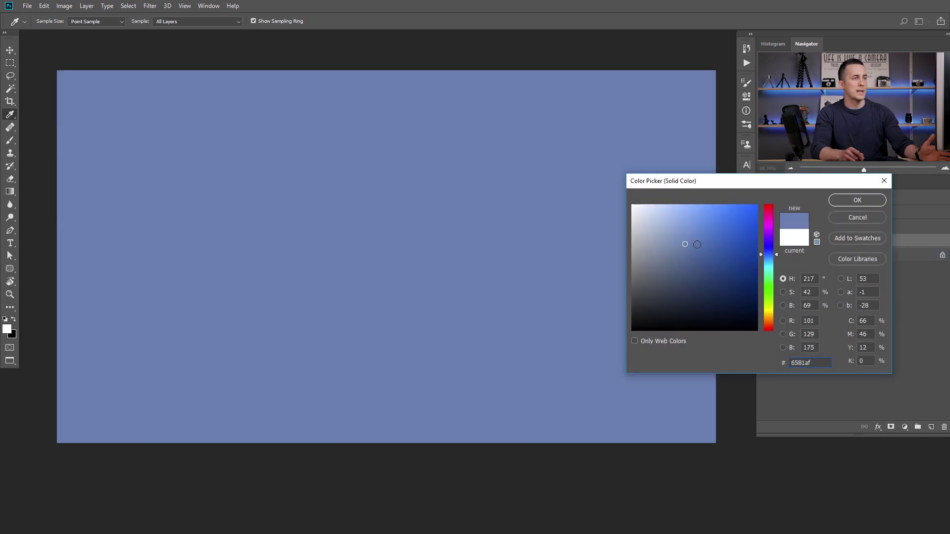
pyautogui.moveTo(761, 254); pyautogui.dragTo(761, 256)
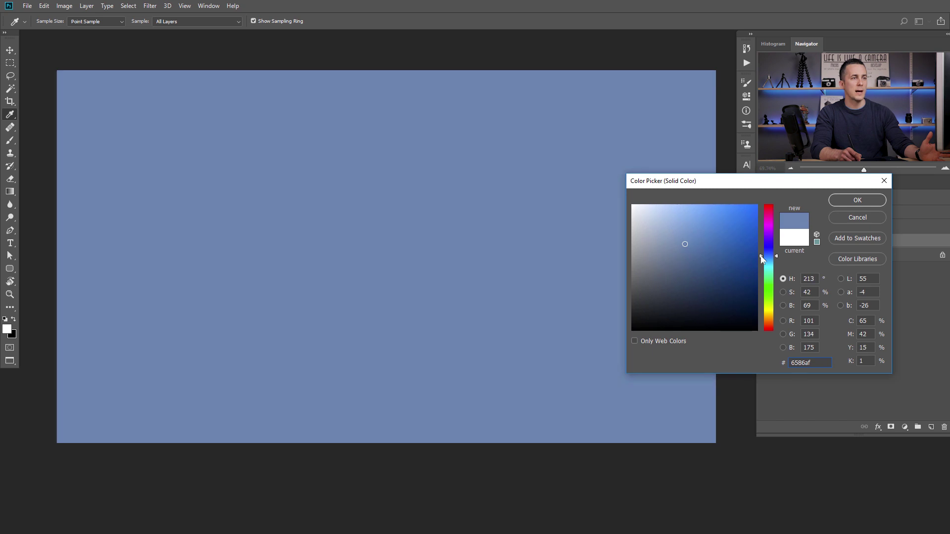
pyautogui.click(857, 200)
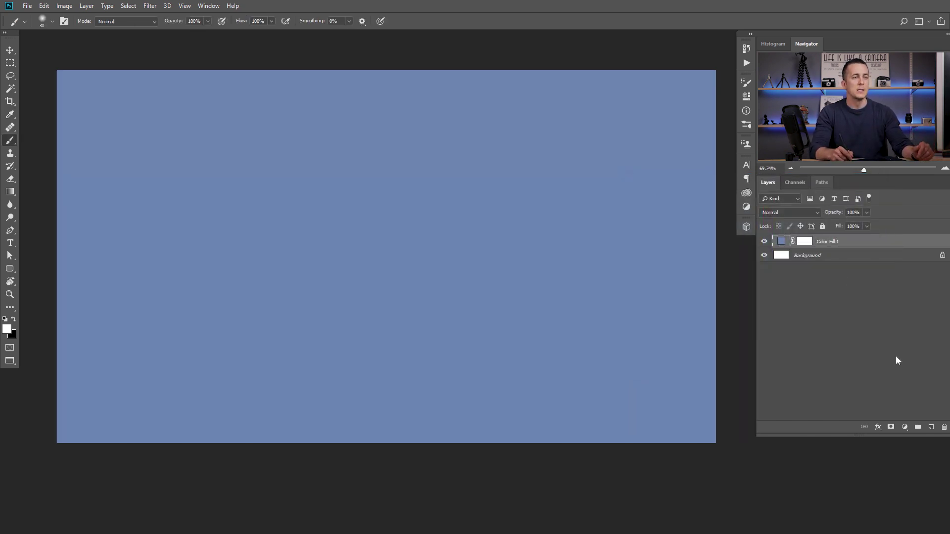
# Paint two long diagonal white strokes with the soft round brush on a new layer above the blue fill, then delete them
pyautogui.click(931, 427)
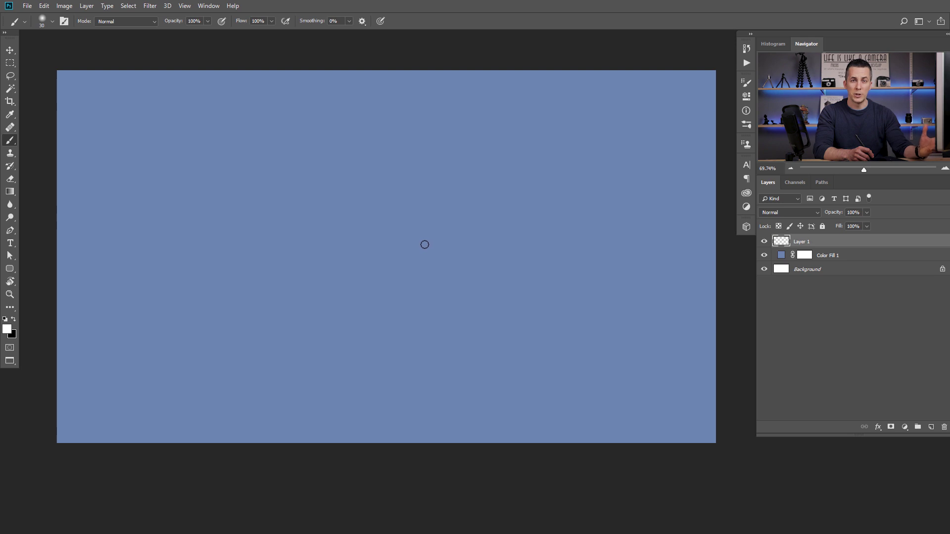
pyautogui.moveTo(170, 299); pyautogui.dragTo(479, 136)
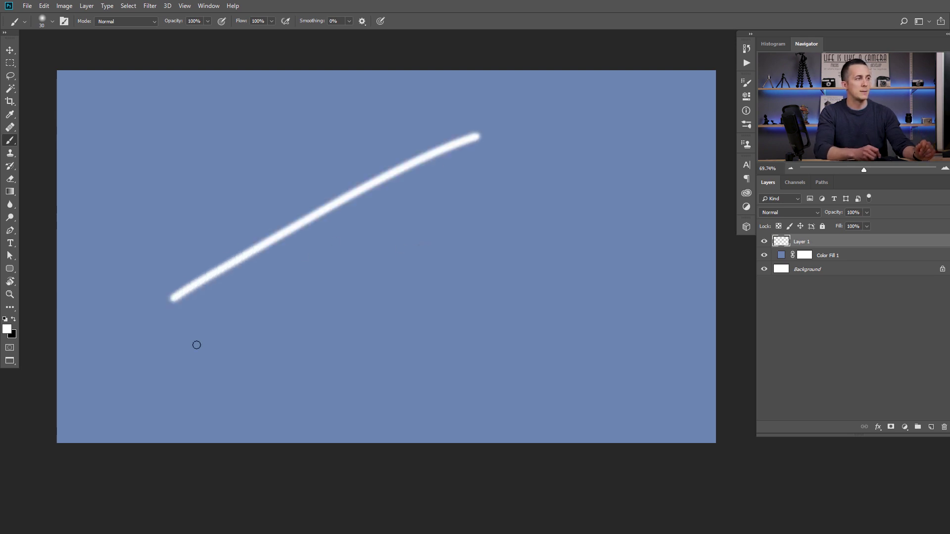
pyautogui.moveTo(193, 349); pyautogui.dragTo(501, 157)
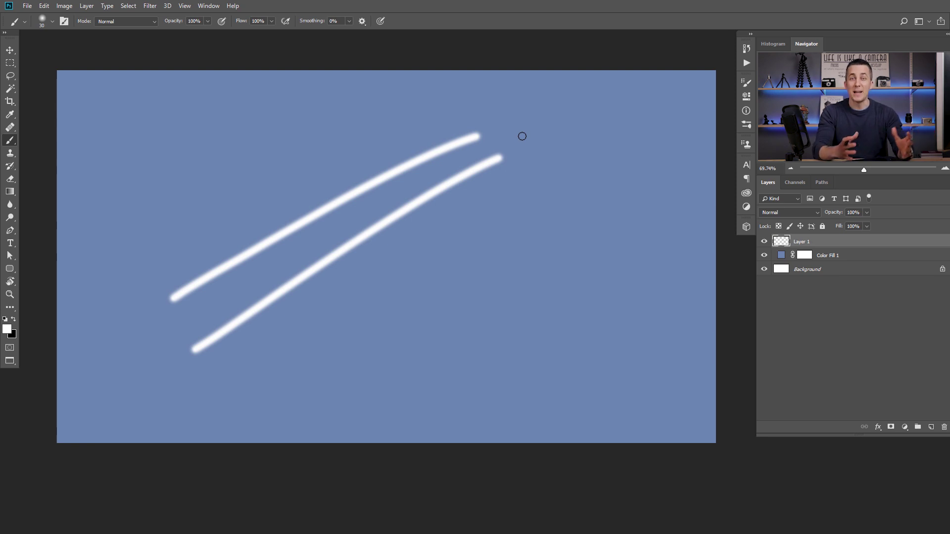
pyautogui.press('Delete')
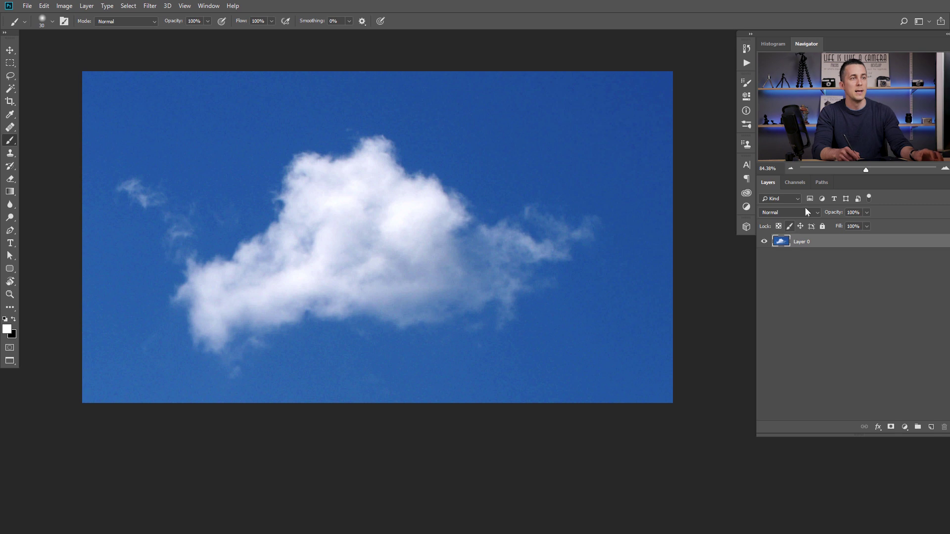
# Compare the cloud photo's color channels and duplicate the Red channel
pyautogui.click(800, 184)
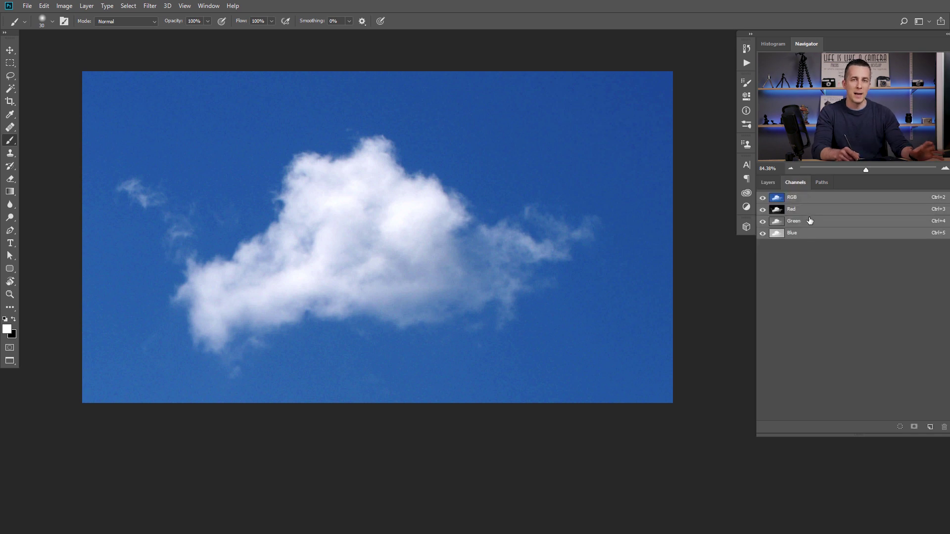
pyautogui.click(801, 210)
pyautogui.click(796, 223)
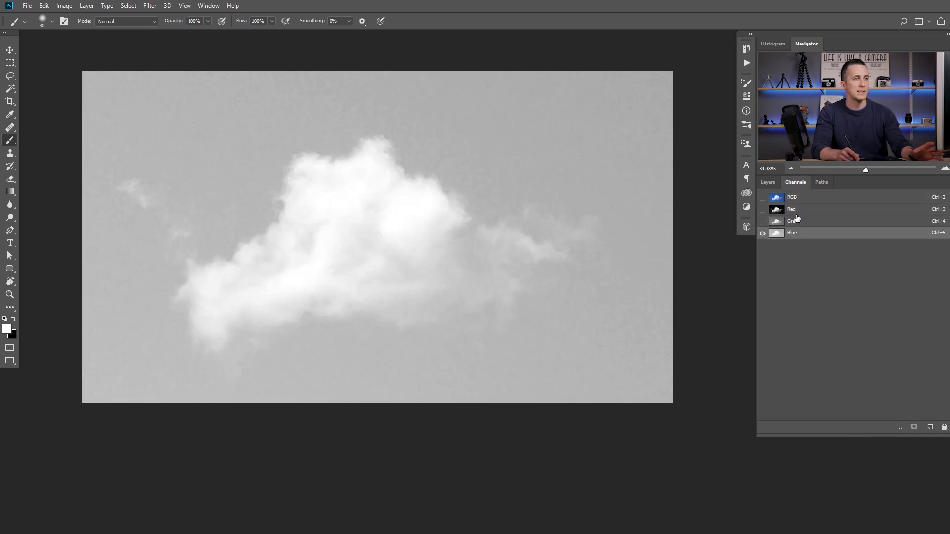
pyautogui.click(797, 214)
pyautogui.moveTo(796, 211); pyautogui.dragTo(930, 427)
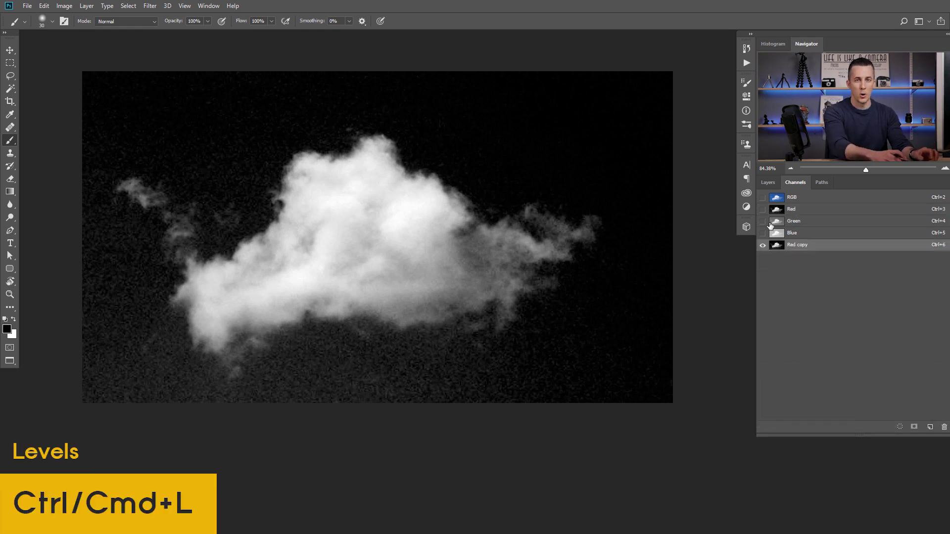
# Apply Levels to the Red copy channel with input black at 35 and input white at 235
pyautogui.hotkey('ctrl', 'l')
pyautogui.moveTo(708, 336); pyautogui.dragTo(671, 330)
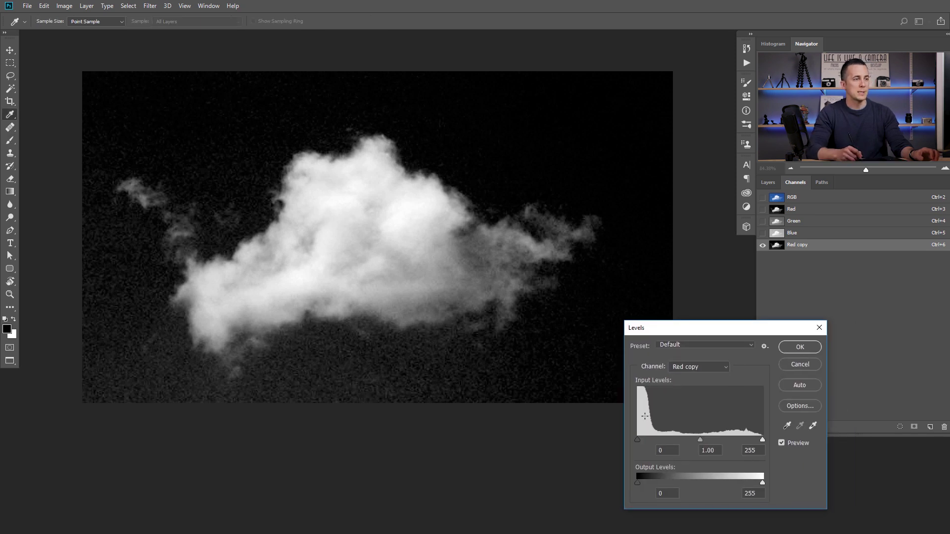
pyautogui.moveTo(637, 439); pyautogui.dragTo(652, 443)
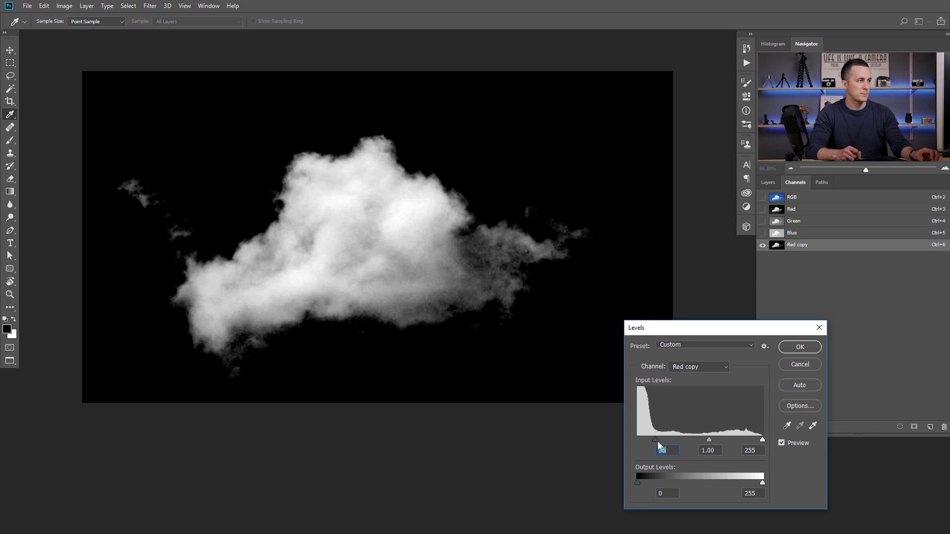
pyautogui.moveTo(655, 441)
pyautogui.mouseDown()
pyautogui.moveTo(636, 437)
pyautogui.moveTo(652, 437)
pyautogui.mouseUp()
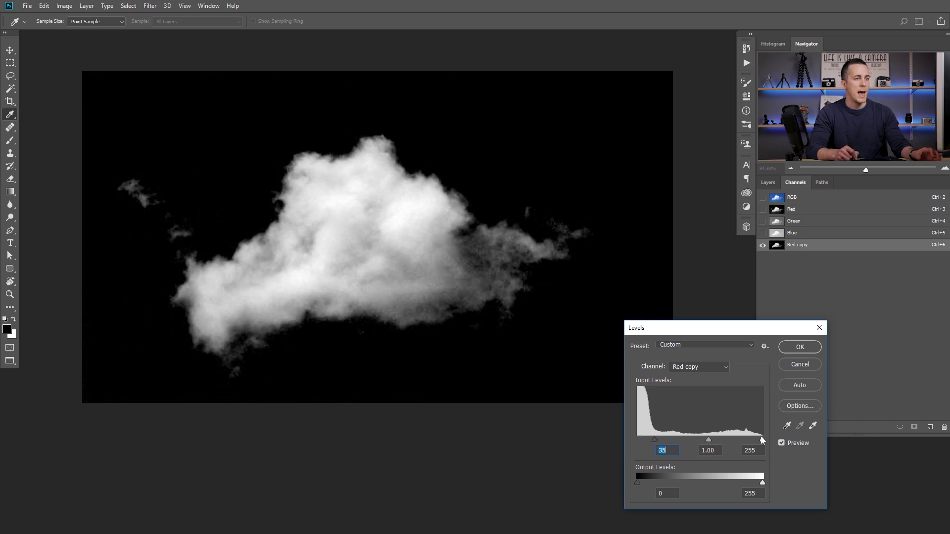
pyautogui.moveTo(760, 439); pyautogui.dragTo(675, 440)
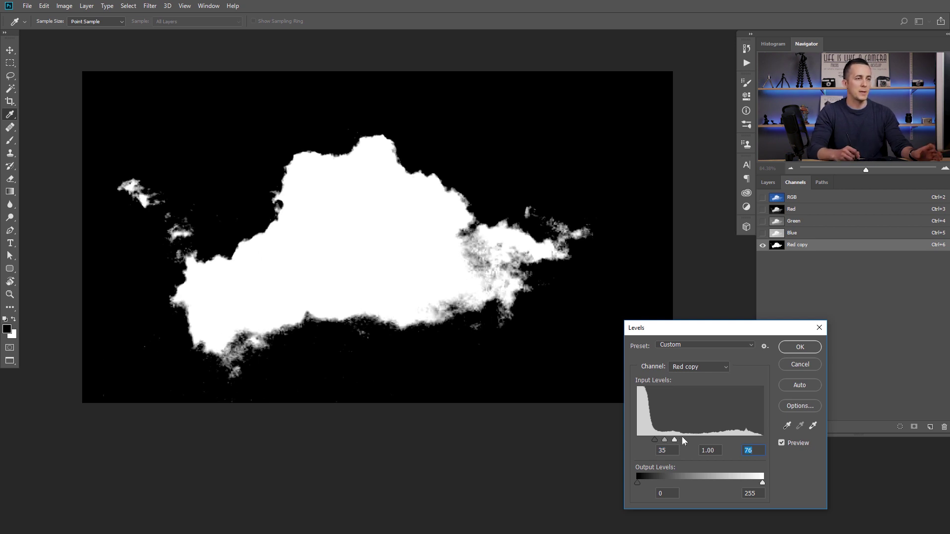
pyautogui.moveTo(675, 441); pyautogui.dragTo(766, 441)
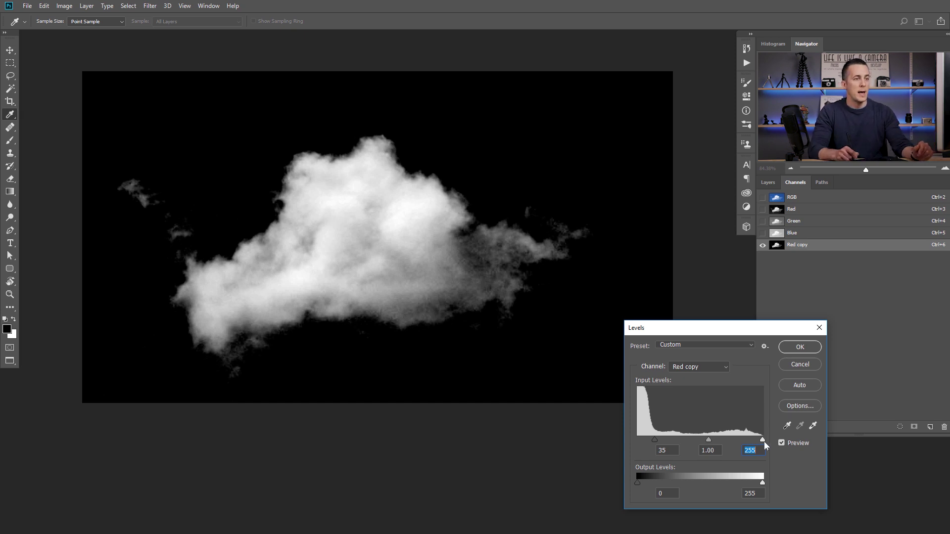
pyautogui.moveTo(762, 440); pyautogui.dragTo(748, 441)
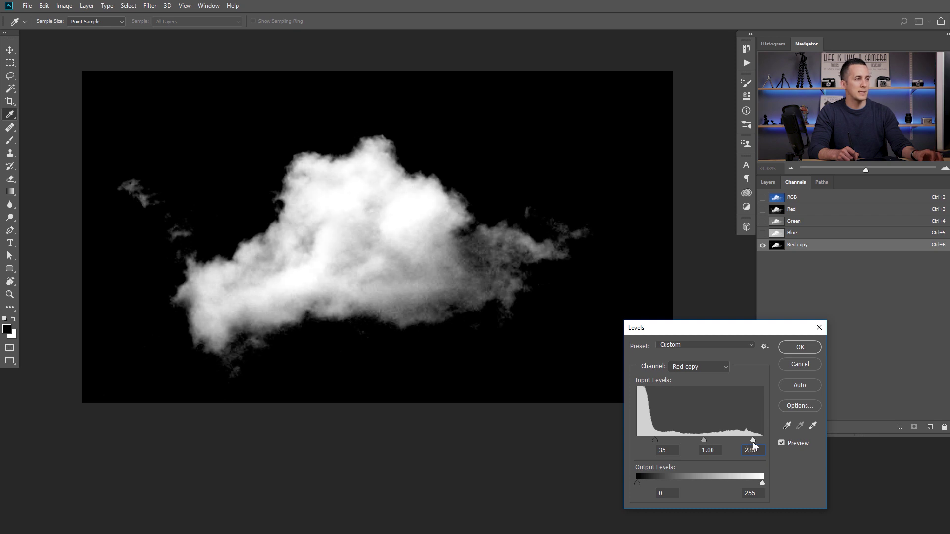
pyautogui.click(798, 348)
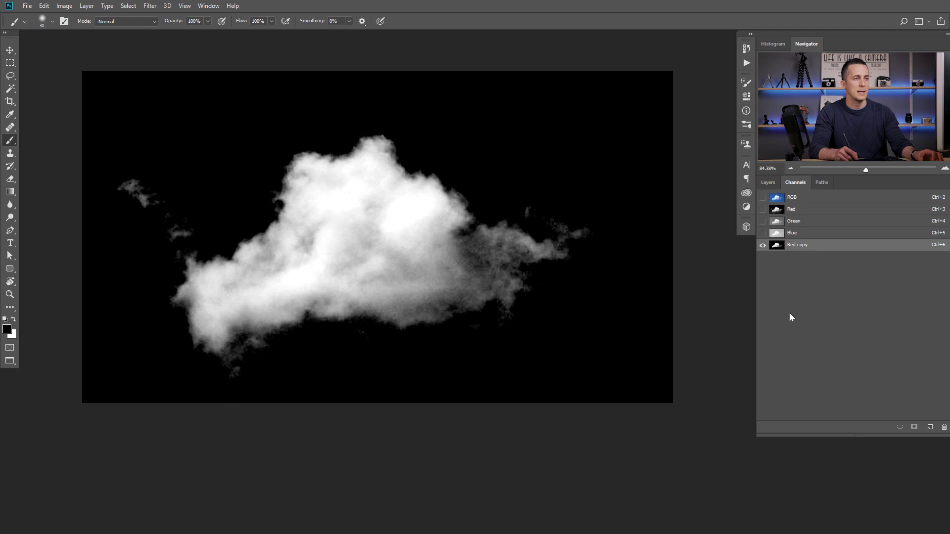
# Load the Red copy channel as a selection and copy the selected cloud from Layer 0 to a new layer
pyautogui.keyDown('ctrl'); pyautogui.click(778, 246); pyautogui.keyUp('ctrl')
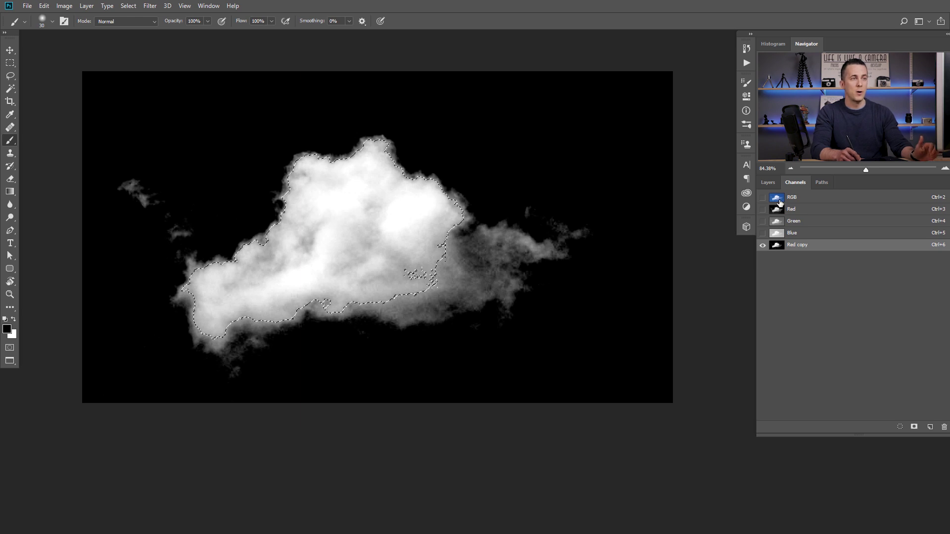
pyautogui.click(776, 198)
pyautogui.click(768, 182)
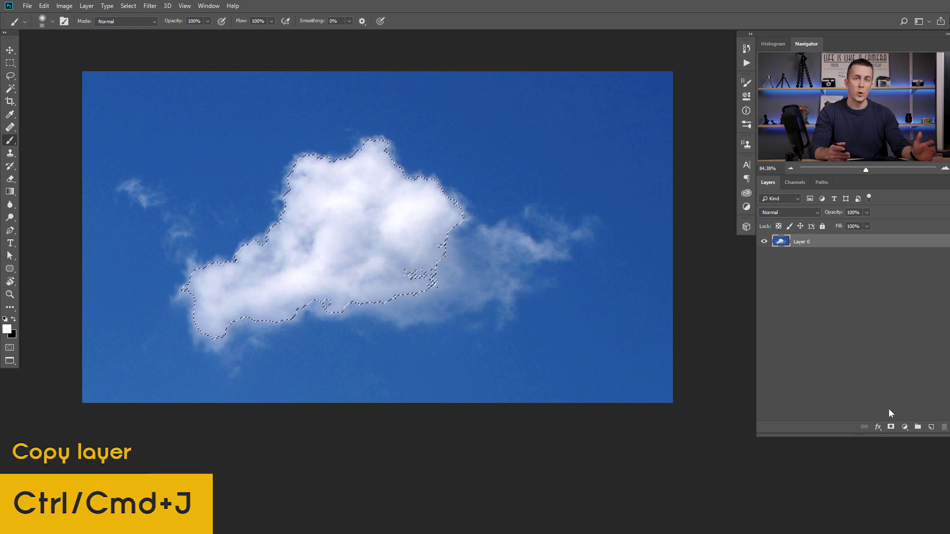
pyautogui.hotkey('ctrl', 'j')
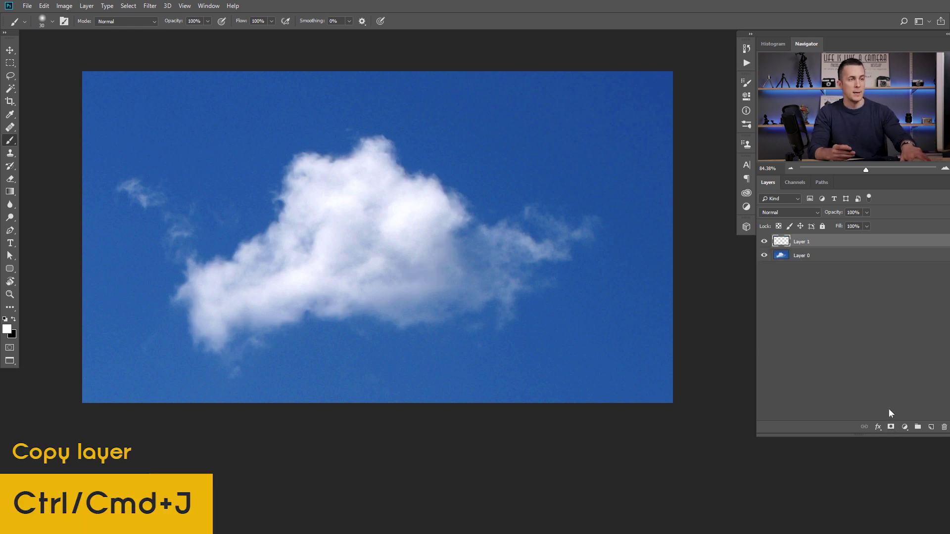
# Hide Layer 0 and add a black-filled layer directly beneath the extracted cloud
pyautogui.click(765, 256)
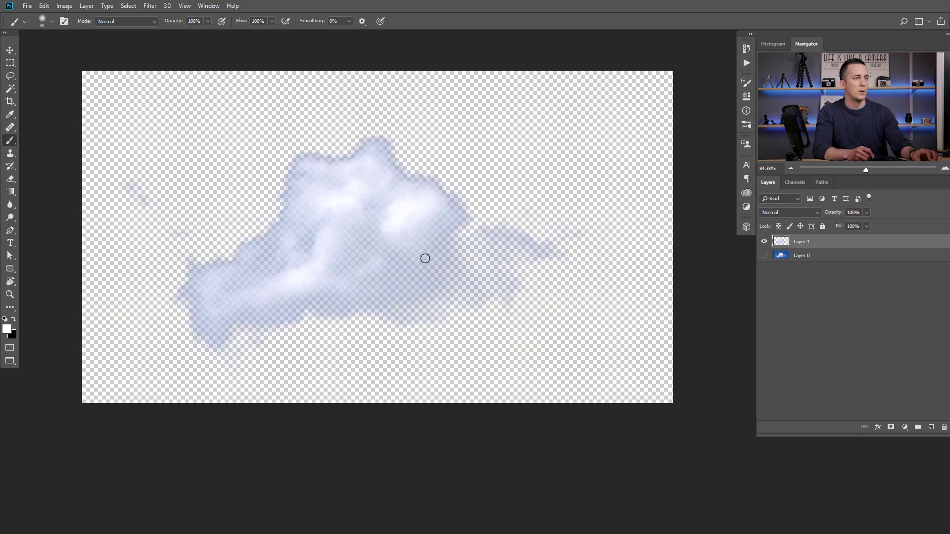
pyautogui.click(786, 258)
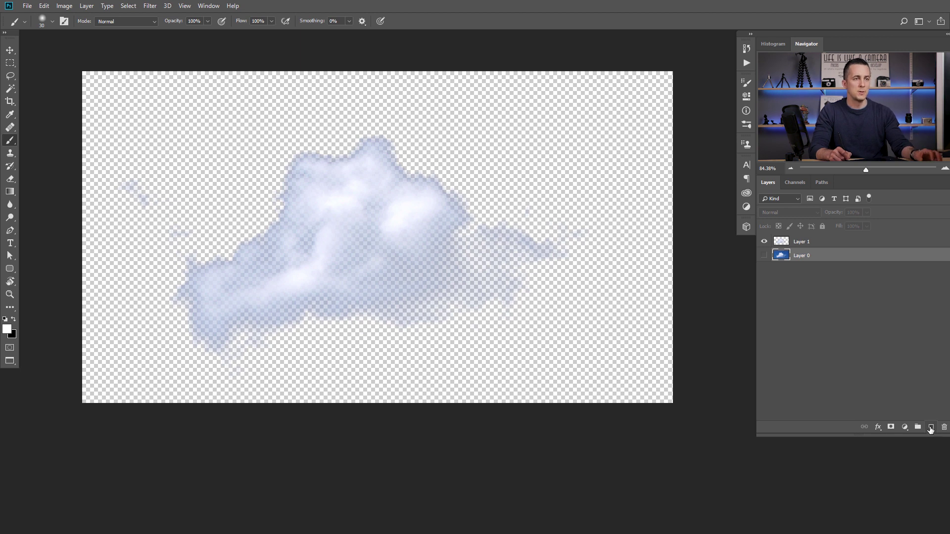
pyautogui.click(931, 429)
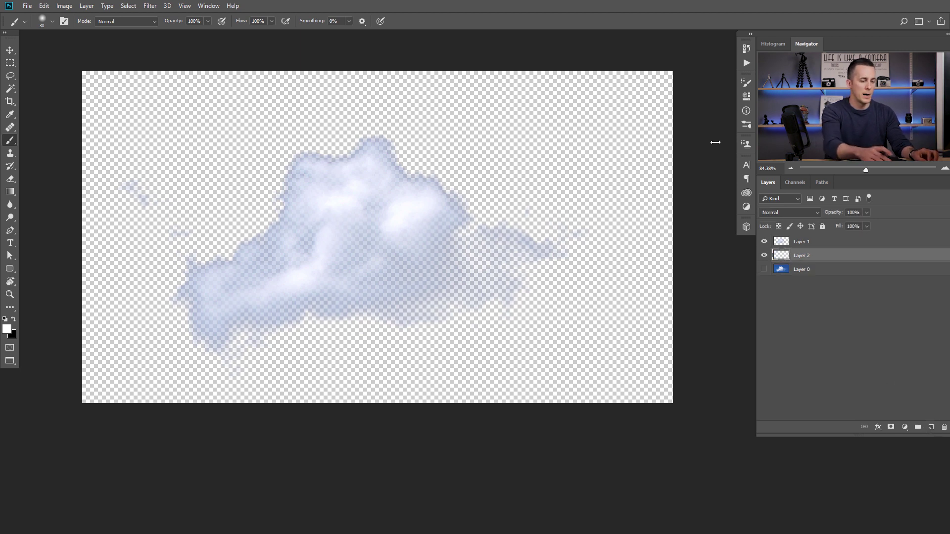
pyautogui.hotkey('ctrl', 'BackSpace')
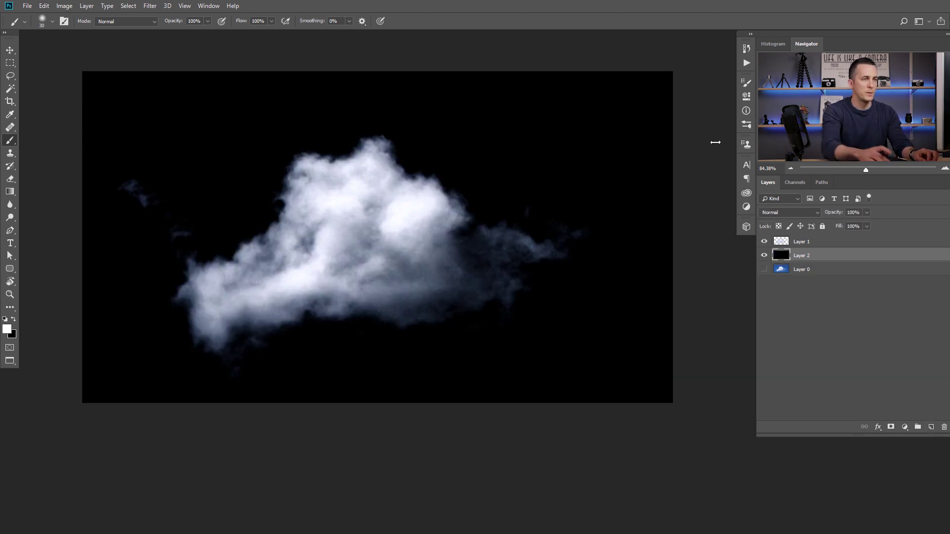
# Desaturate the extracted cloud on Layer 1, add a white layer mask to it and make black the foreground color
pyautogui.click(782, 245)
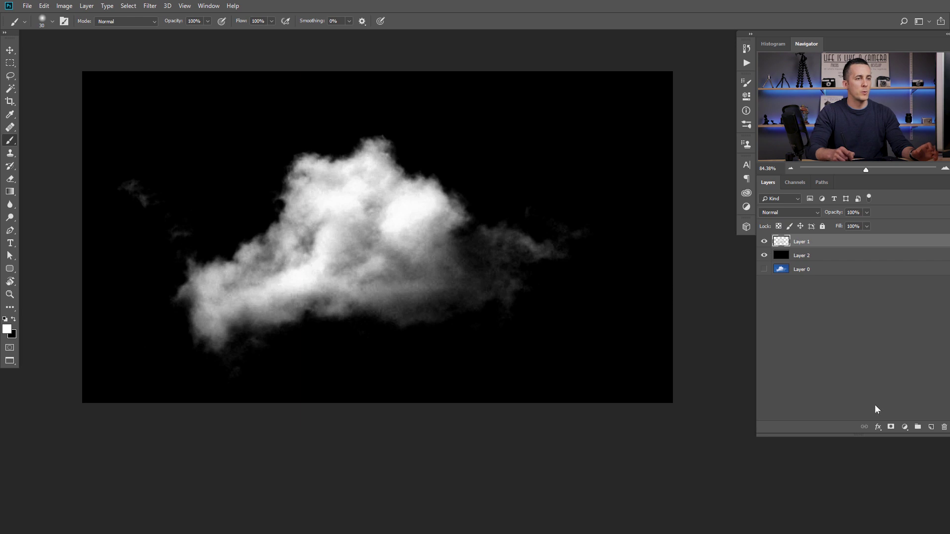
pyautogui.click(893, 428)
pyautogui.press('x')
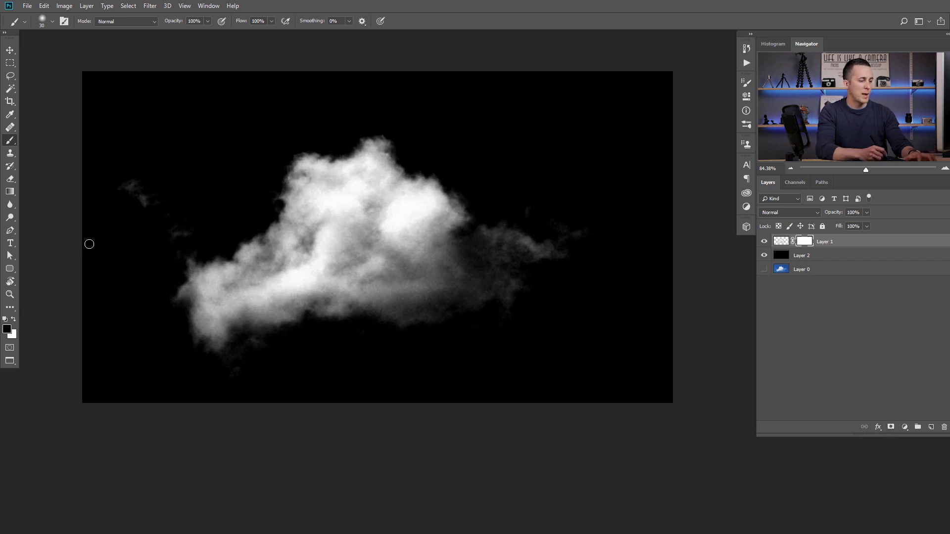
# Paint black on the mask with a 125 px soft round brush to hide the small wisps left of the cloud
pyautogui.rightClick(165, 154)
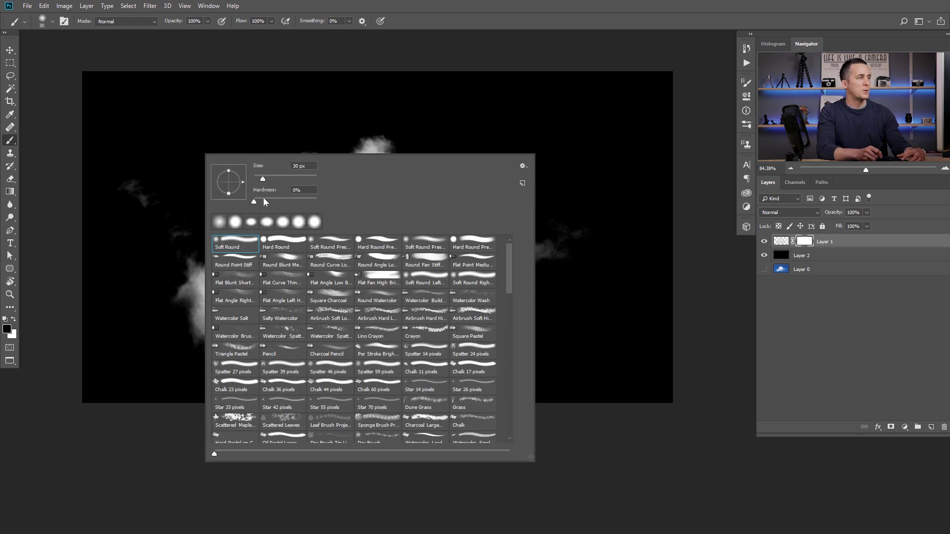
pyautogui.click(173, 136)
pyautogui.press(']')
pyautogui.press(']')
pyautogui.press(']')
pyautogui.press(']')
pyautogui.press(']')
pyautogui.press(']')
pyautogui.press(']')
pyautogui.press(']')
pyautogui.press(']')
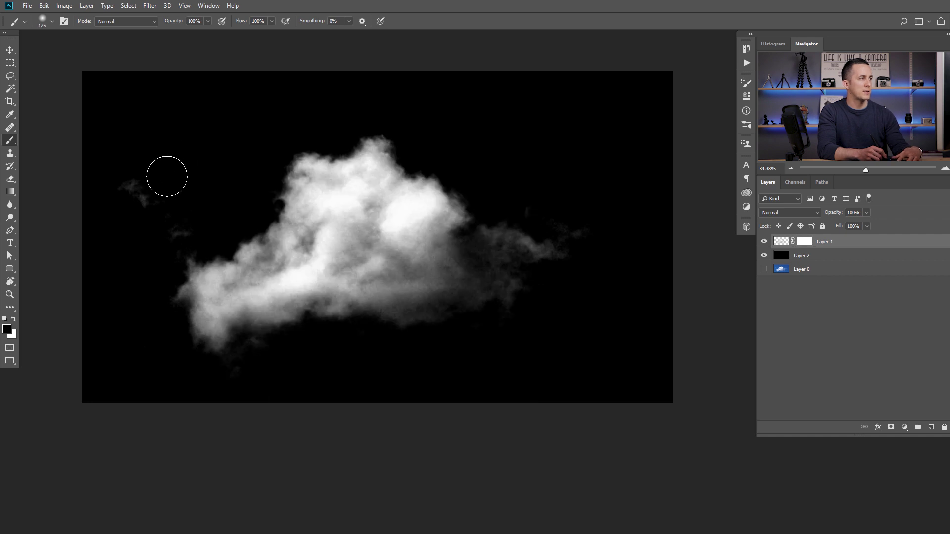
pyautogui.moveTo(165, 176); pyautogui.dragTo(172, 204)
# Enlarge the brush to 250 px and mask out the stray edges around the cloud's outline
pyautogui.press(']')
pyautogui.press(']')
pyautogui.press(']')
pyautogui.press(']')
pyautogui.press(']')
pyautogui.press(']')
pyautogui.press('[')
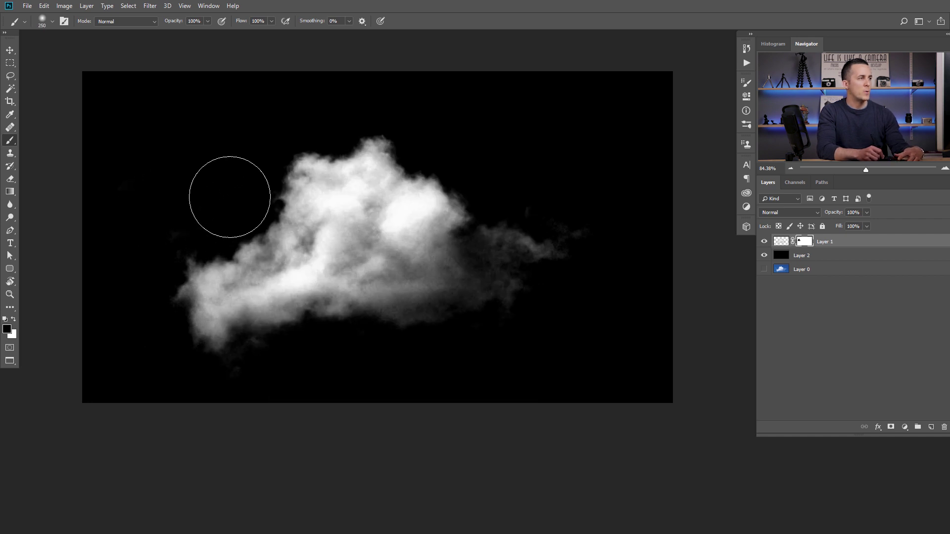
pyautogui.moveTo(371, 103)
pyautogui.mouseDown()
pyautogui.moveTo(415, 114)
pyautogui.moveTo(471, 147)
pyautogui.moveTo(566, 233)
pyautogui.moveTo(572, 244)
pyautogui.moveTo(539, 274)
pyautogui.moveTo(528, 335)
pyautogui.moveTo(446, 357)
pyautogui.moveTo(470, 356)
pyautogui.moveTo(354, 373)
pyautogui.moveTo(253, 410)
pyautogui.moveTo(170, 396)
pyautogui.moveTo(151, 385)
pyautogui.moveTo(164, 377)
pyautogui.moveTo(138, 346)
pyautogui.moveTo(129, 311)
pyautogui.moveTo(143, 227)
pyautogui.moveTo(284, 136)
pyautogui.mouseUp()
# Soften the cloud's outer areas on the mask with a 300 px black brush at 30% opacity
pyautogui.press(']')
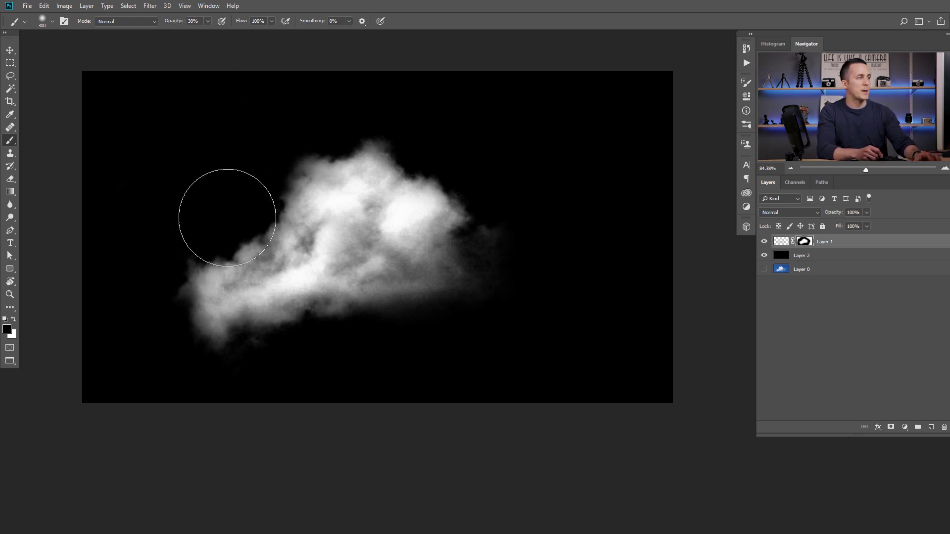
pyautogui.moveTo(227, 216)
pyautogui.mouseDown()
pyautogui.moveTo(279, 175)
pyautogui.moveTo(393, 129)
pyautogui.moveTo(450, 187)
pyautogui.moveTo(450, 288)
pyautogui.moveTo(385, 330)
pyautogui.moveTo(301, 353)
pyautogui.moveTo(197, 325)
pyautogui.mouseUp()
pyautogui.hotkey('ctrl', 'z')
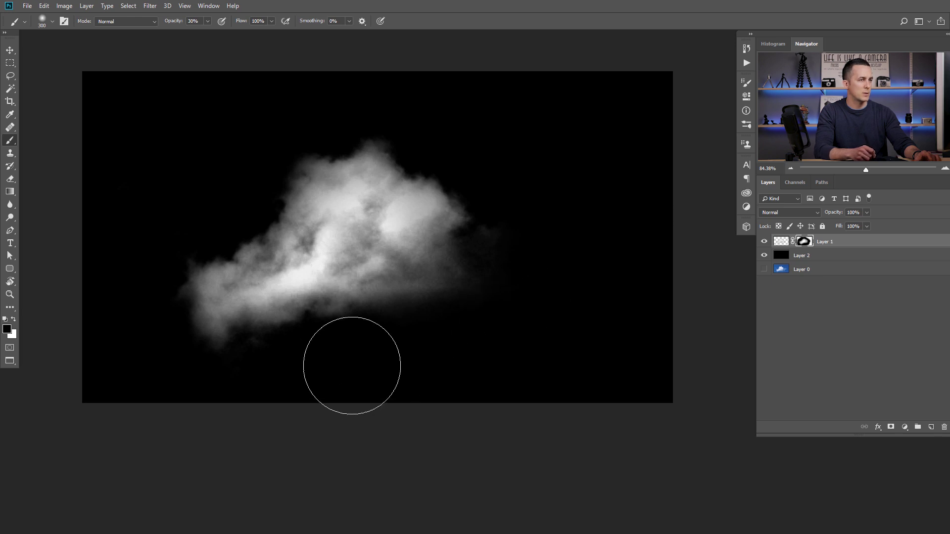
# Apply the layer mask to Layer 1 and switch the foreground color to white
pyautogui.rightClick(807, 245)
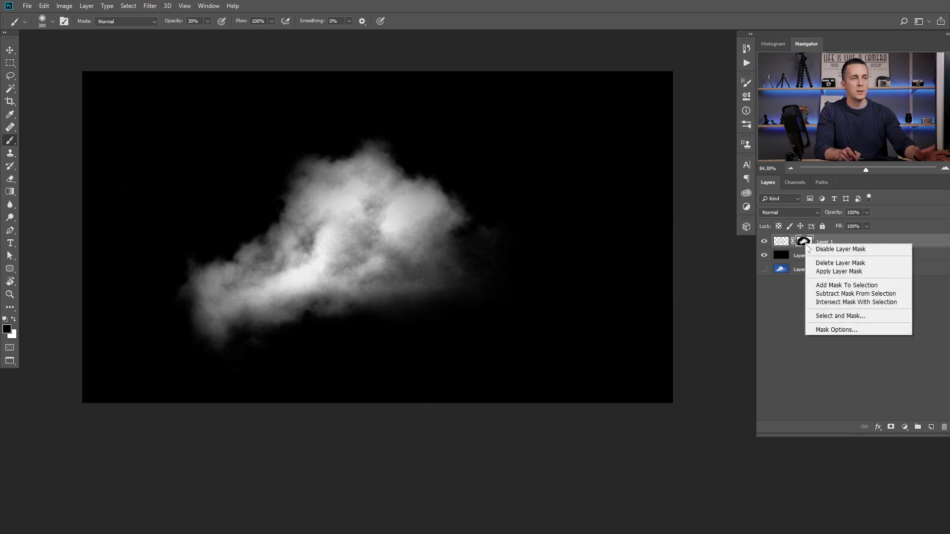
pyautogui.click(824, 273)
pyautogui.press('x')
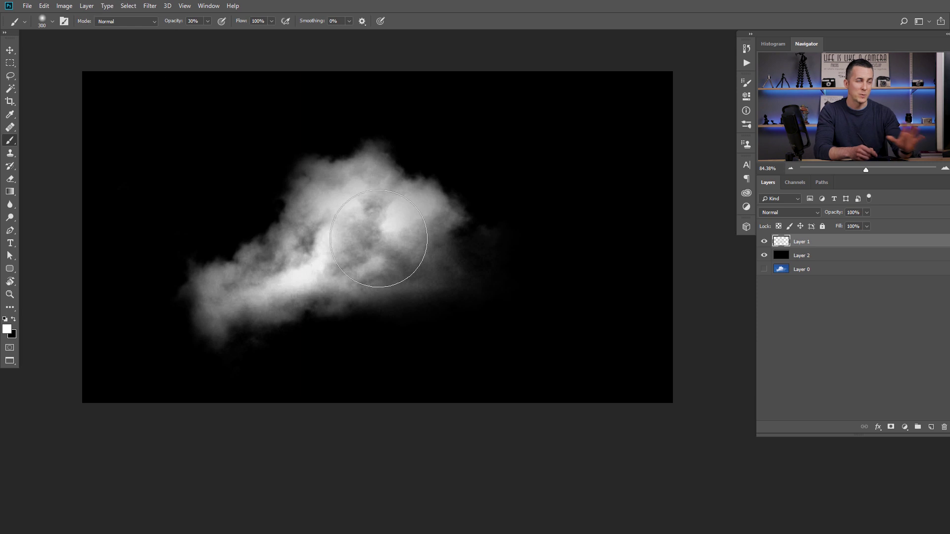
# Start Puppet Warp on the cloud in Layer 1 with a 31 px expansion and pin the cloud's left end
pyautogui.click(44, 6)
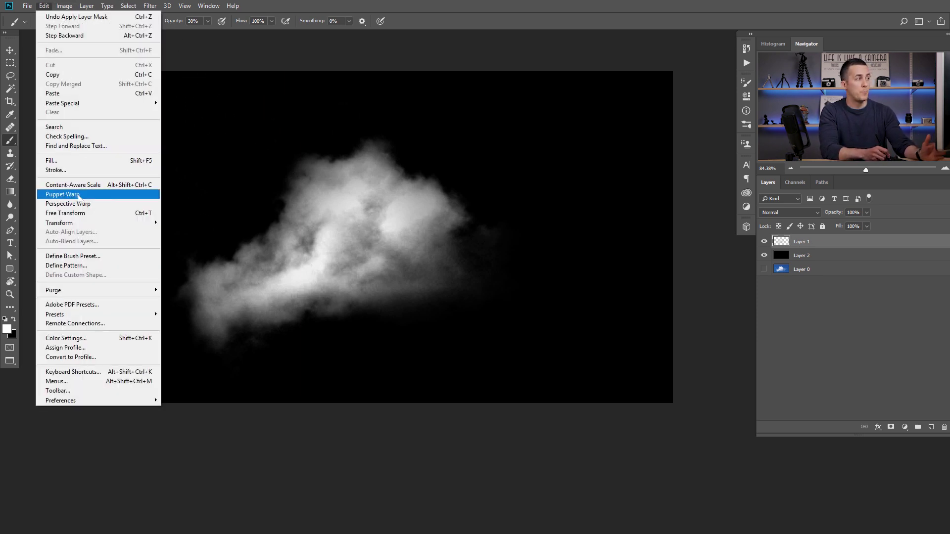
pyautogui.click(94, 193)
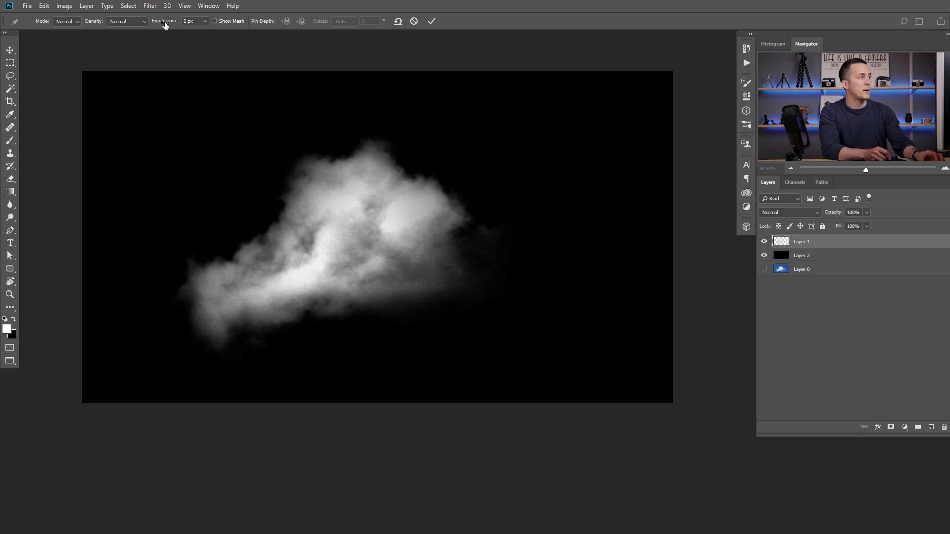
pyautogui.moveTo(166, 25); pyautogui.dragTo(175, 25)
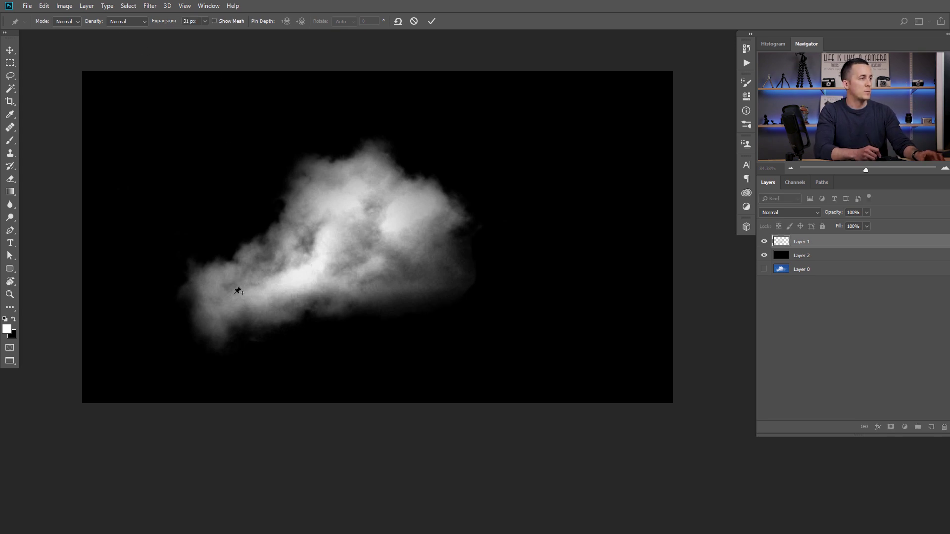
pyautogui.click(224, 298)
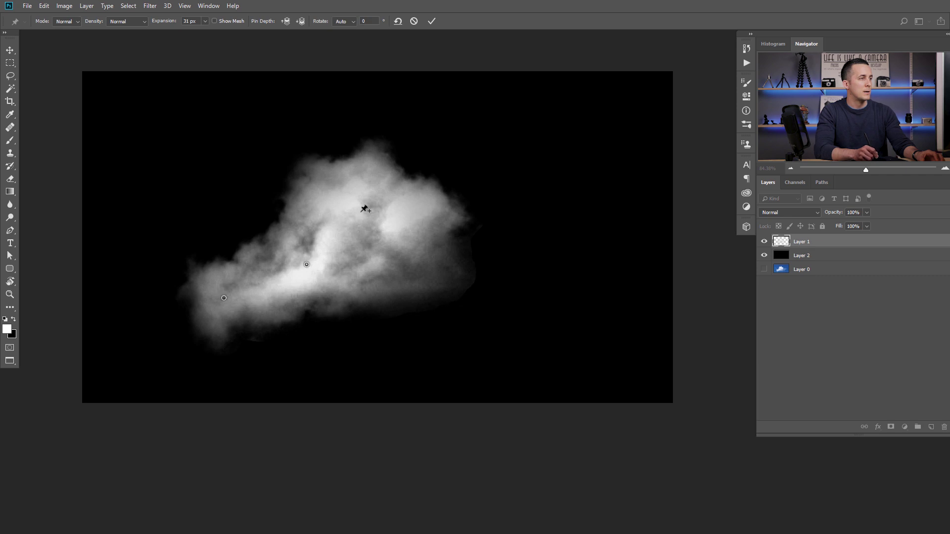
# Pull the cloud's left tail inward and reshape its middle and lower edge with additional warp pins
pyautogui.moveTo(223, 298); pyautogui.dragTo(269, 282)
pyautogui.click(293, 235)
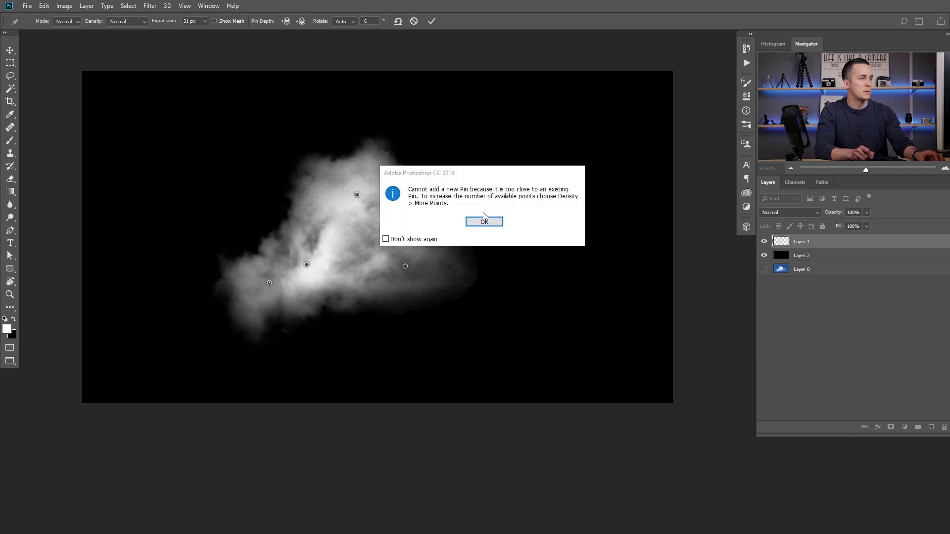
pyautogui.press('Return')
pyautogui.moveTo(301, 240); pyautogui.dragTo(289, 227)
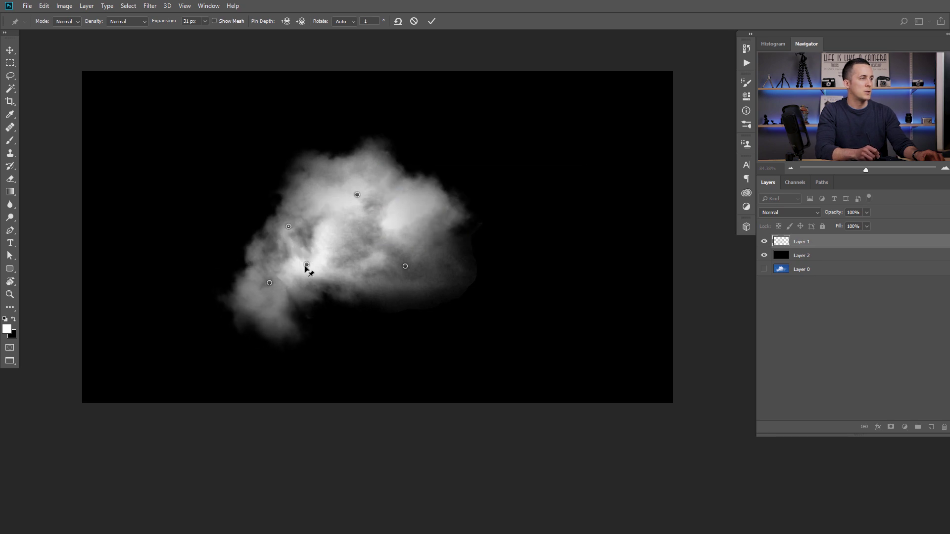
pyautogui.moveTo(306, 264); pyautogui.dragTo(268, 279)
pyautogui.moveTo(366, 283); pyautogui.dragTo(410, 265)
pyautogui.moveTo(270, 280); pyautogui.dragTo(268, 285)
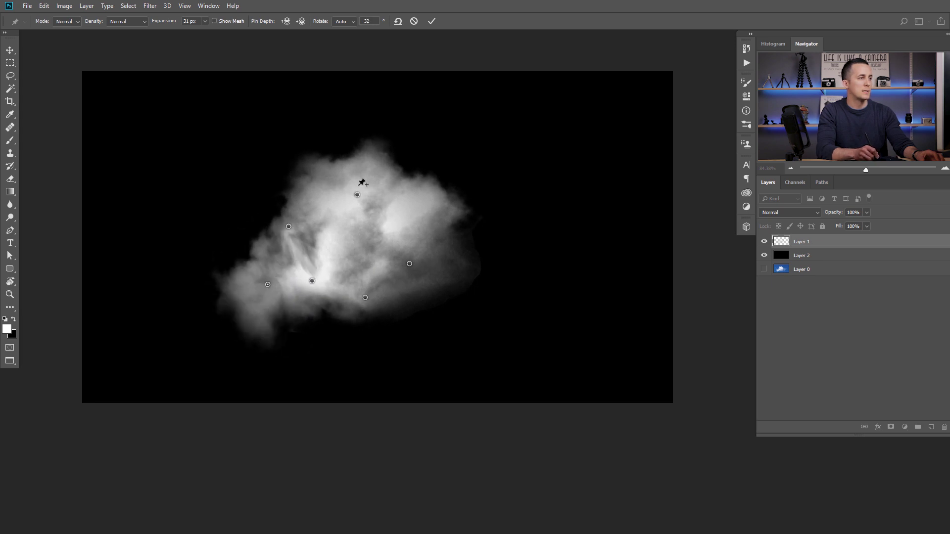
# Fine-tune the warp at the cloud's upper, right and lower-left areas, apply it and compare with the original shape
pyautogui.moveTo(358, 195); pyautogui.dragTo(362, 190)
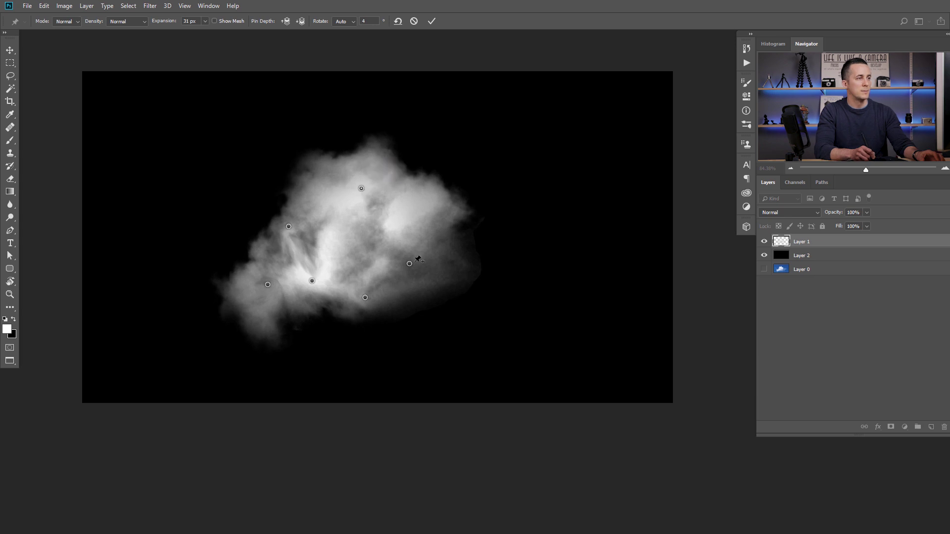
pyautogui.moveTo(410, 264); pyautogui.dragTo(412, 266)
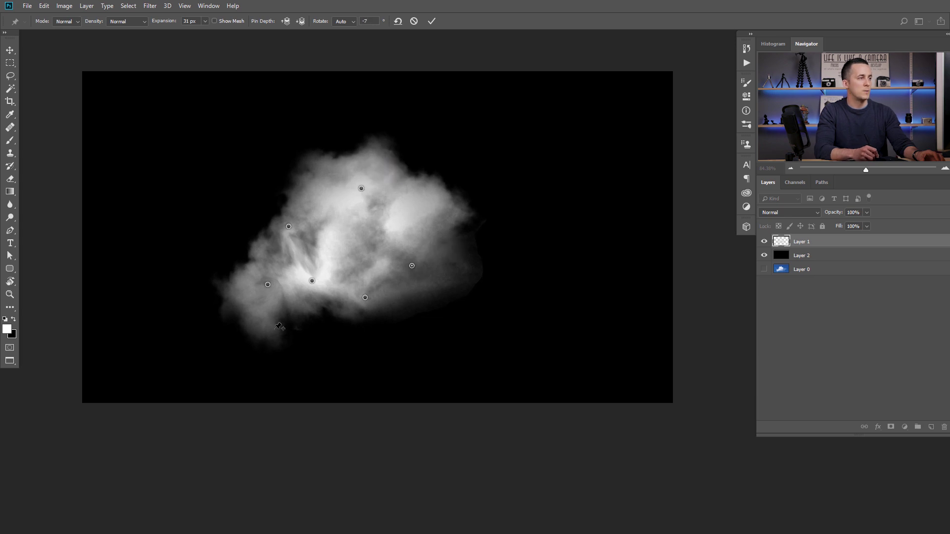
pyautogui.moveTo(279, 326)
pyautogui.mouseDown()
pyautogui.moveTo(271, 316)
pyautogui.moveTo(265, 328)
pyautogui.mouseUp()
pyautogui.click(431, 21)
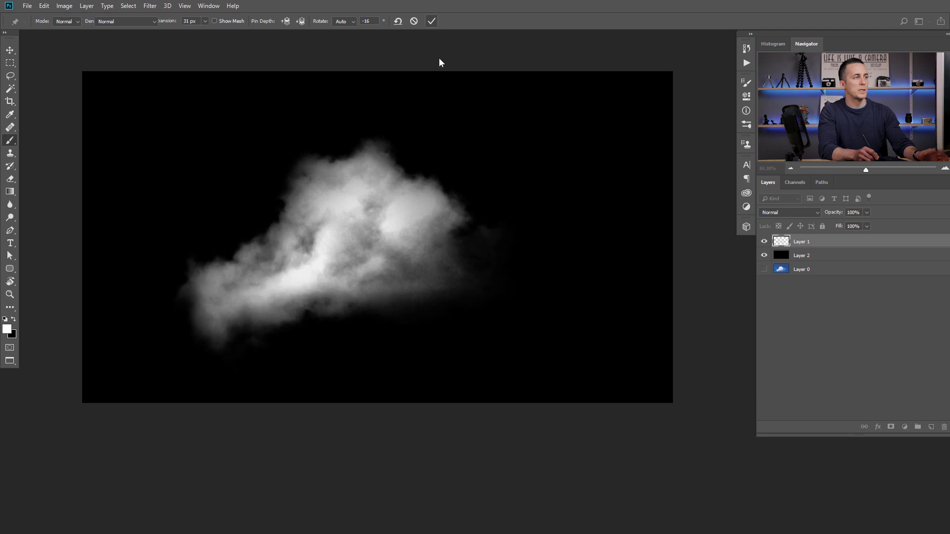
pyautogui.hotkey('ctrl', 'z')
pyautogui.hotkey('ctrl', 'z')
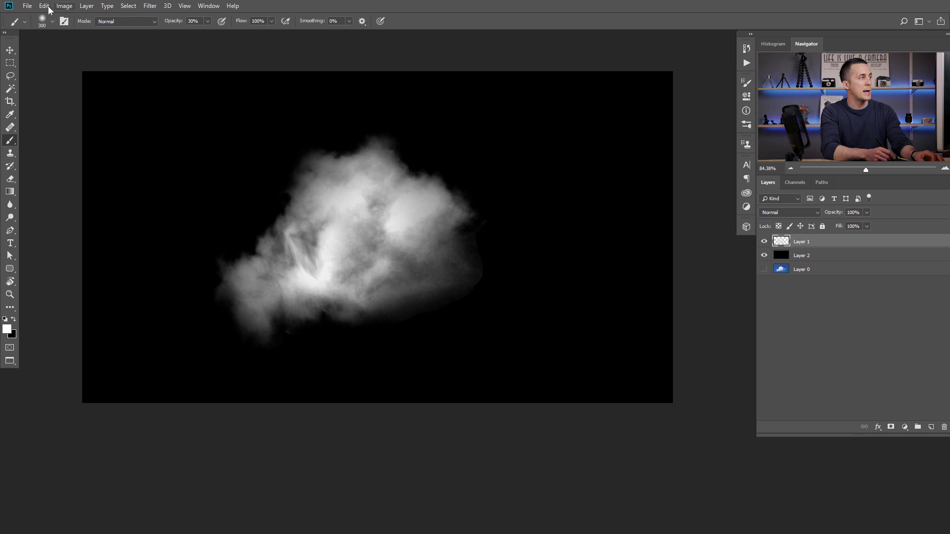
pyautogui.click(45, 6)
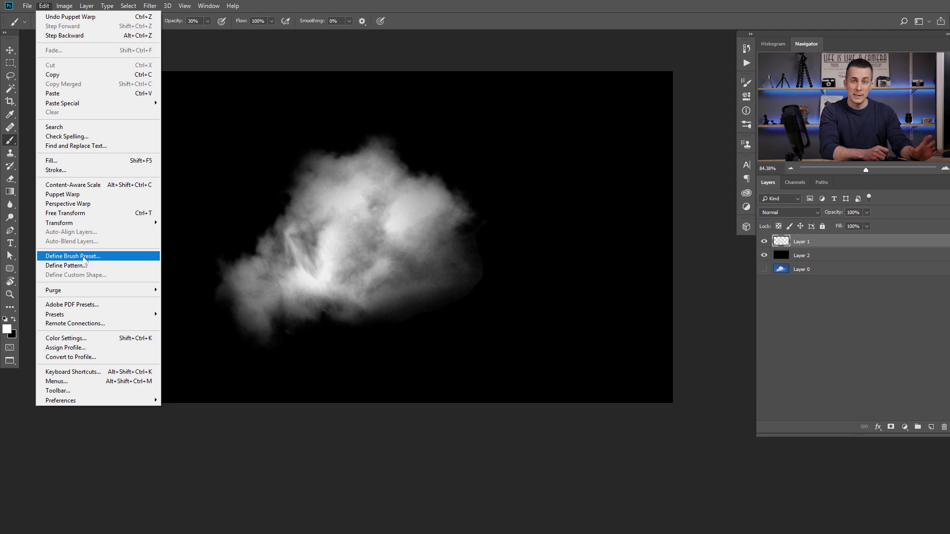
pyautogui.click(429, 57)
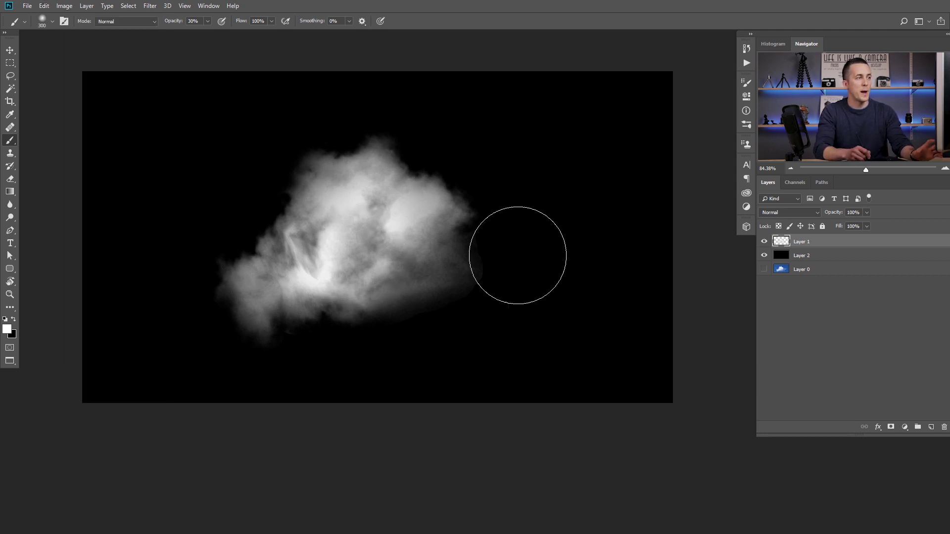
# Hide the black Layer 2 and invert the cloud on Layer 1 to dark tones
pyautogui.click(764, 255)
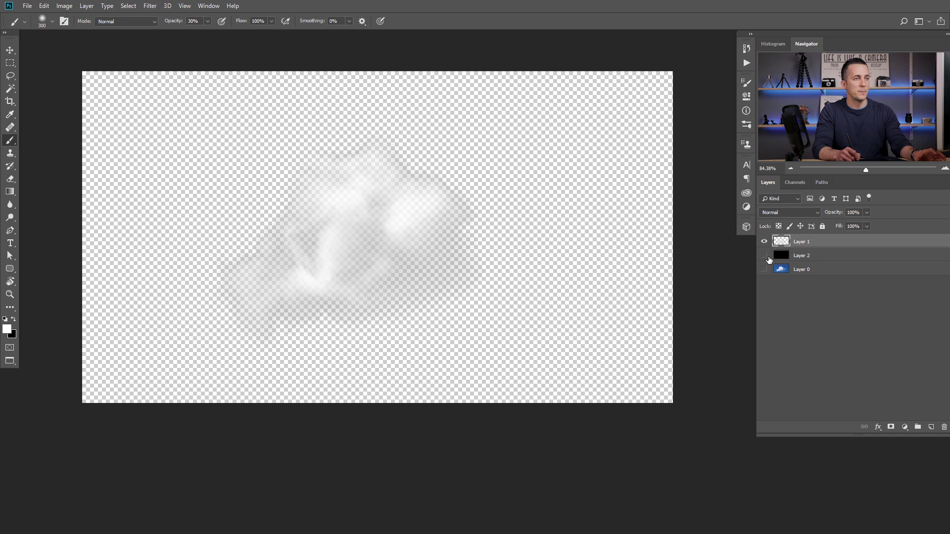
pyautogui.click(782, 257)
pyautogui.click(785, 244)
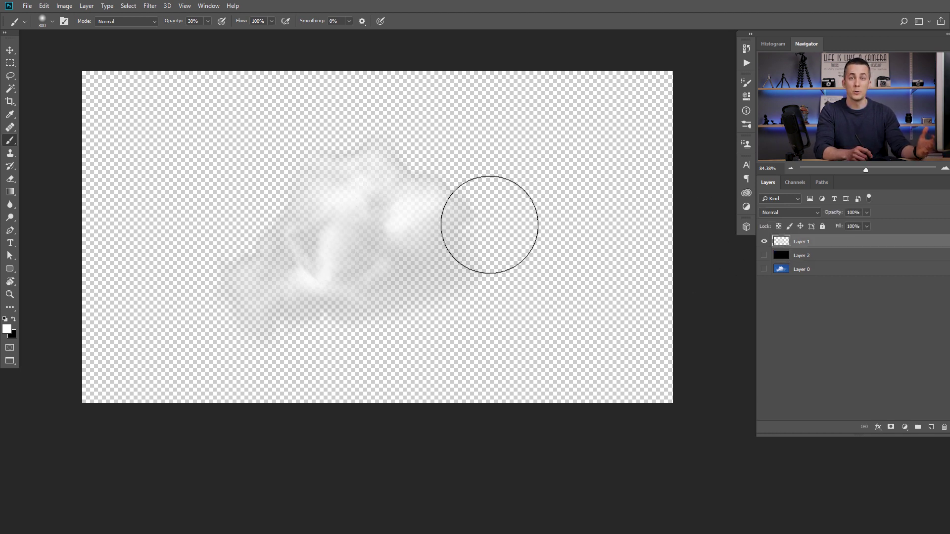
pyautogui.press('ctrl')
pyautogui.hotkey('ctrl', 'i')
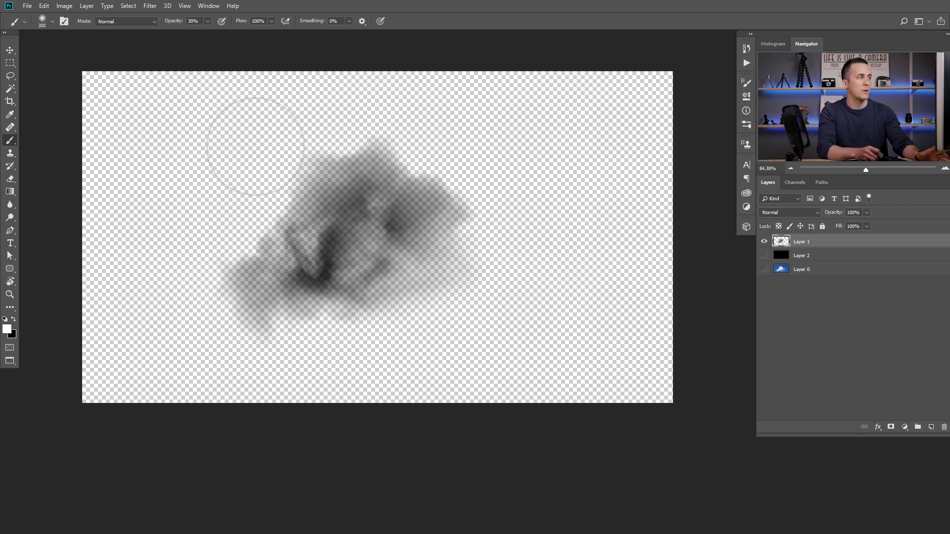
# Show Layer 2, invert its black fill to white, and hide it again
pyautogui.click(764, 254)
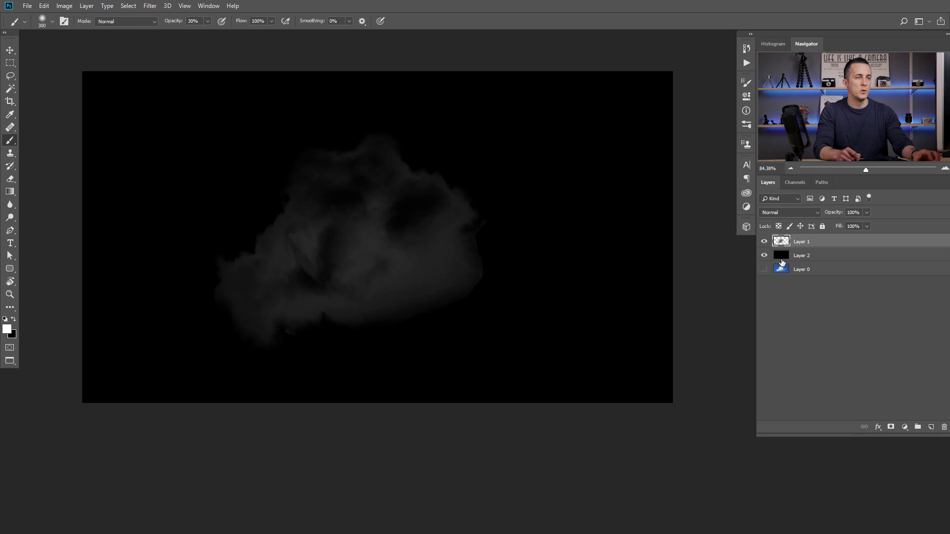
pyautogui.click(775, 259)
pyautogui.hotkey('ctrl', 'i')
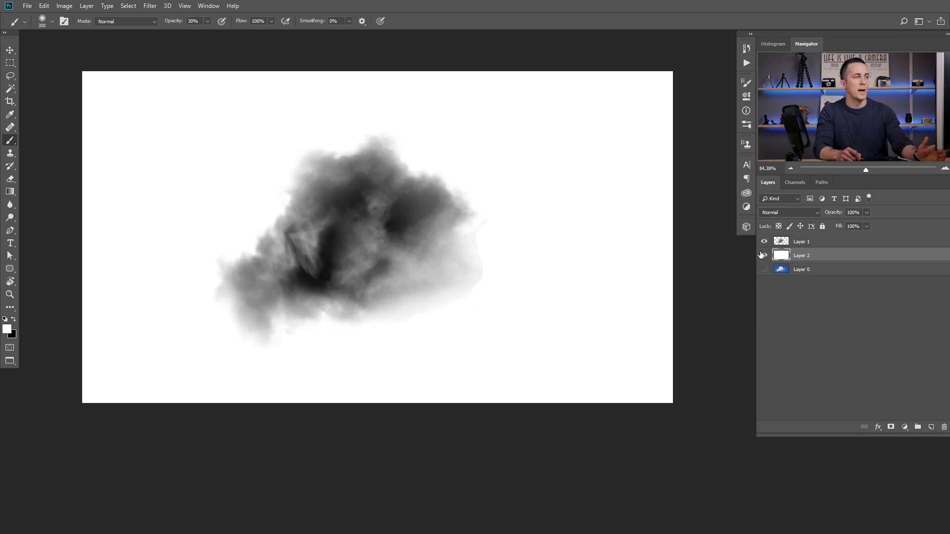
pyautogui.click(763, 254)
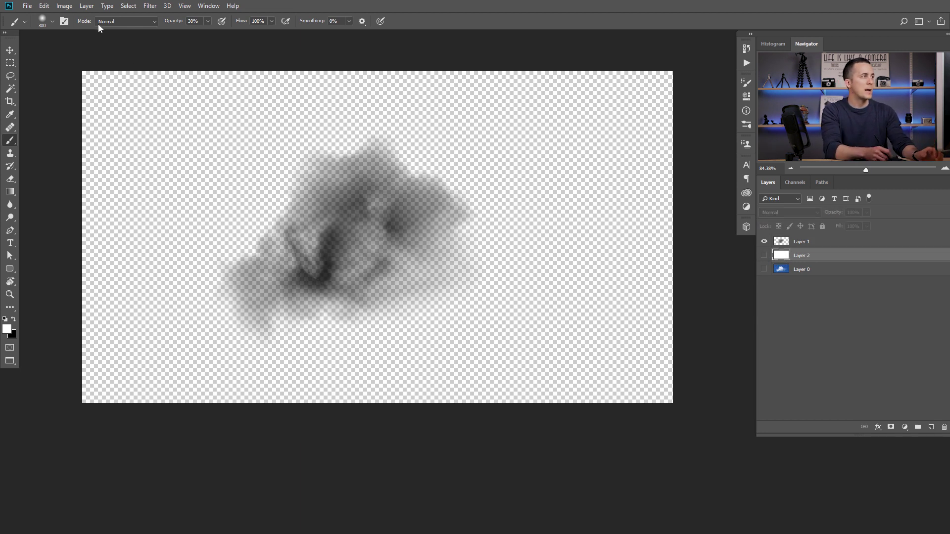
# Define a brush preset from the dark cloud and name it Cloud
pyautogui.click(44, 5)
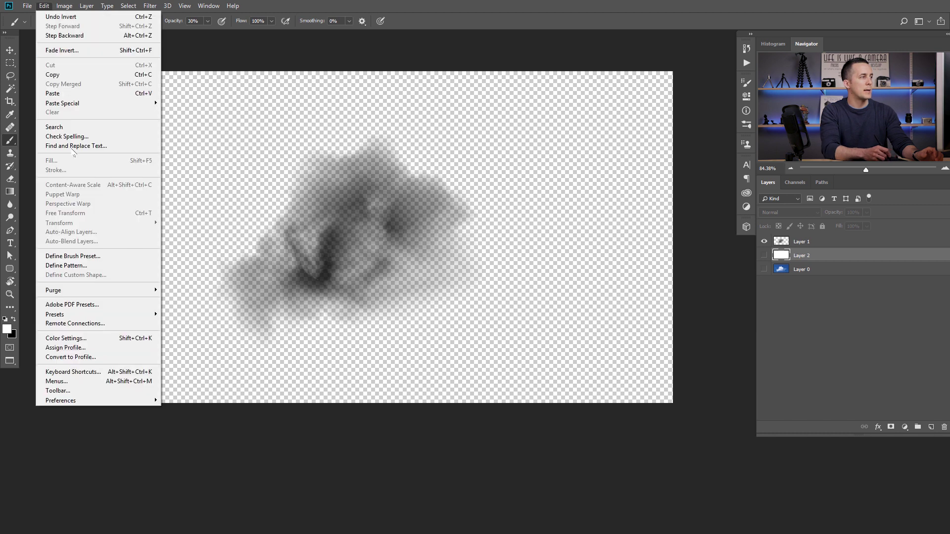
pyautogui.click(89, 257)
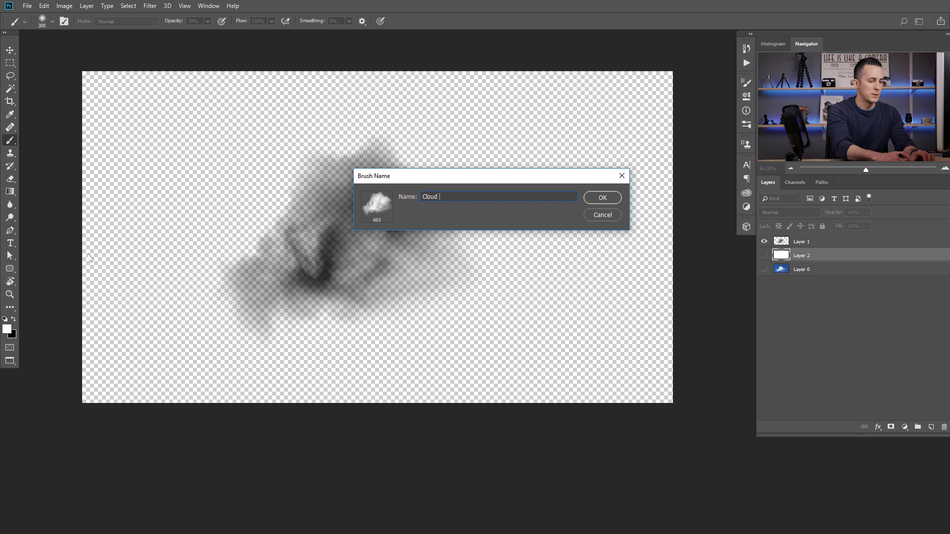
pyautogui.click(603, 199)
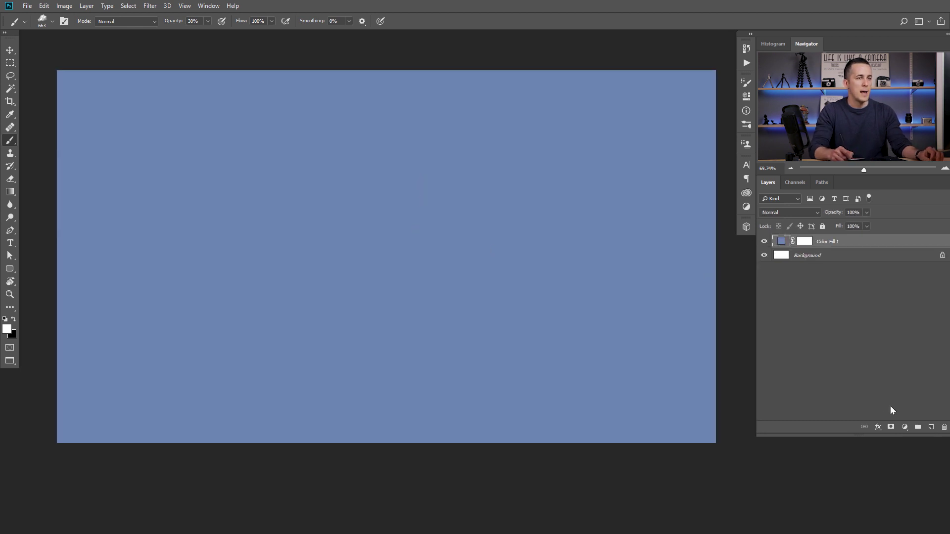
# Add a new layer above Color Fill 1 in the blue document and raise the cloud brush's opacity to 100%
pyautogui.click(931, 427)
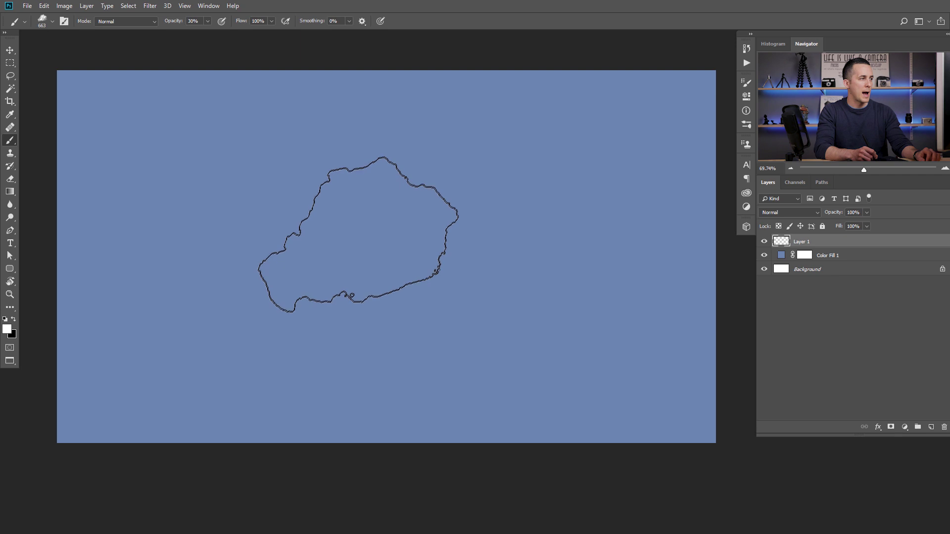
pyautogui.click(359, 233)
pyautogui.hotkey('ctrl', 'z')
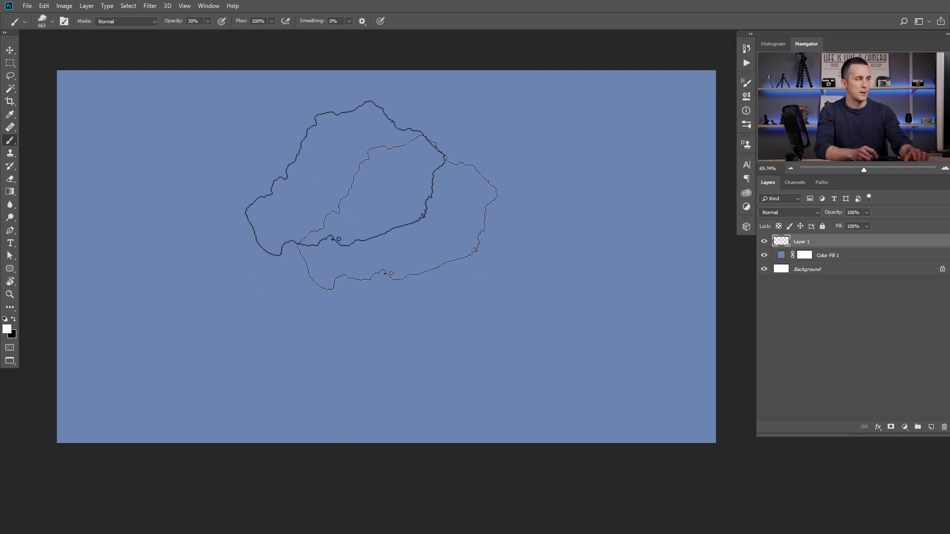
pyautogui.moveTo(170, 22); pyautogui.dragTo(237, 24)
# Try single cloud stamps and one wide continuous stroke with the 663 px brush, undoing each attempt
pyautogui.click(323, 243)
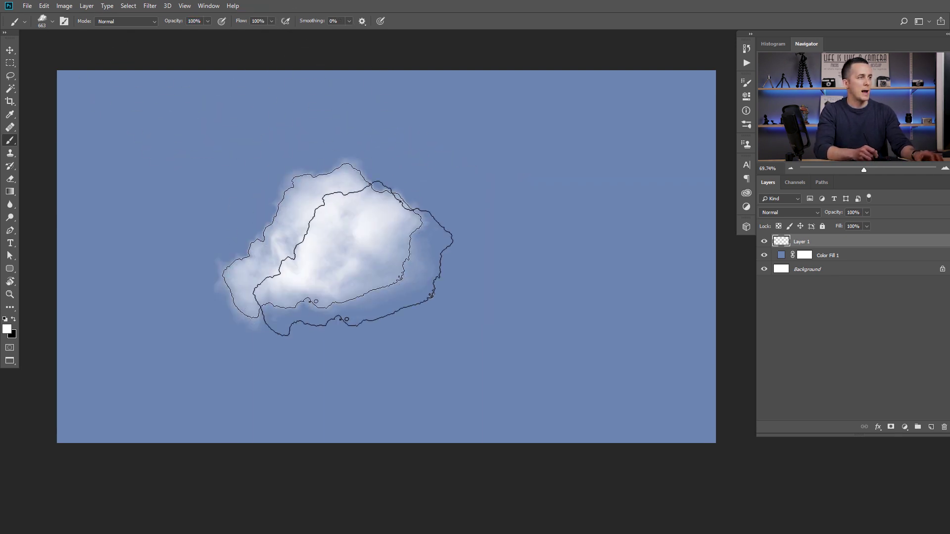
pyautogui.click(517, 189)
pyautogui.hotkey('ctrl', 'z')
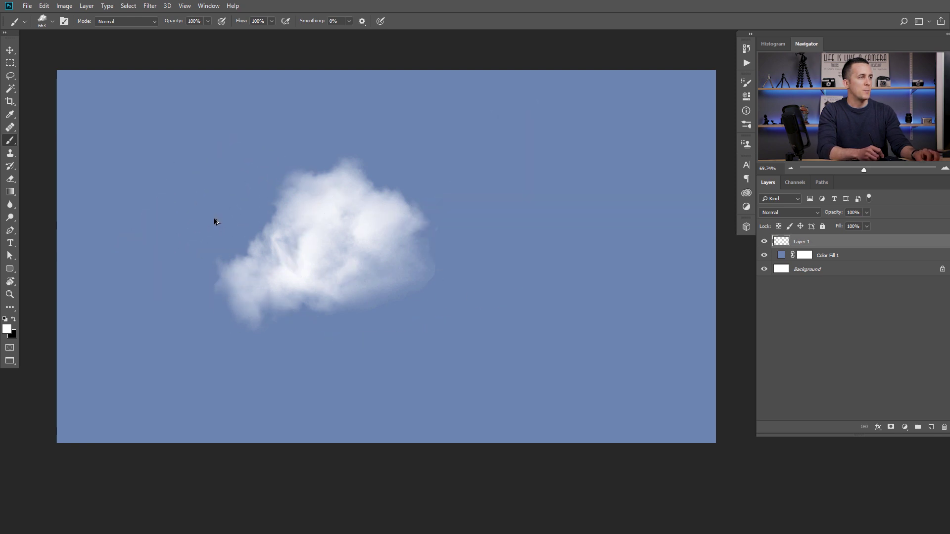
pyautogui.hotkey('ctrl', 'z')
pyautogui.moveTo(189, 240); pyautogui.dragTo(541, 203)
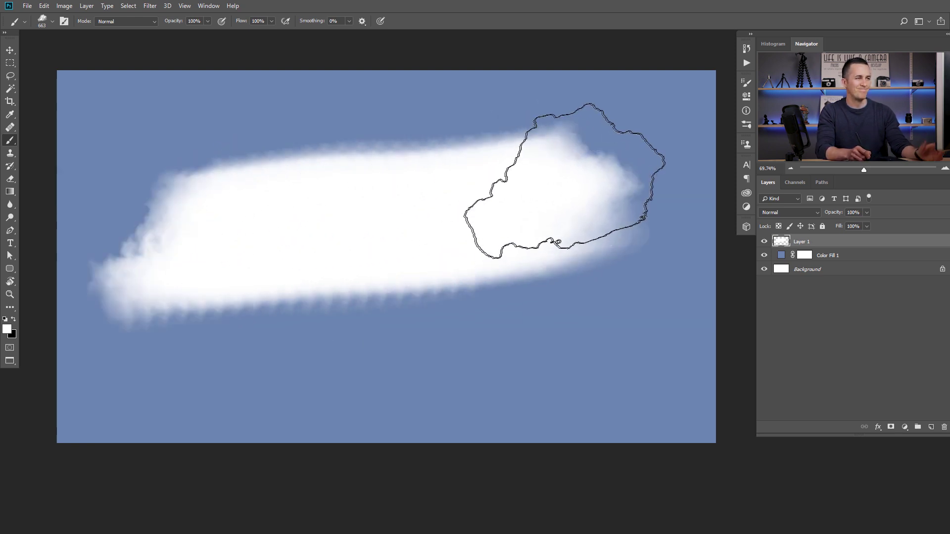
pyautogui.hotkey('ctrl', 'z')
# Shrink the cloud brush to 40 px, try two diagonal strokes across the canvas and undo them
pyautogui.press('[')
pyautogui.press('[')
pyautogui.press('[')
pyautogui.press('[')
pyautogui.press('[')
pyautogui.press('[')
pyautogui.press('[')
pyautogui.press('[')
pyautogui.press('[')
pyautogui.press('[')
pyautogui.press('[')
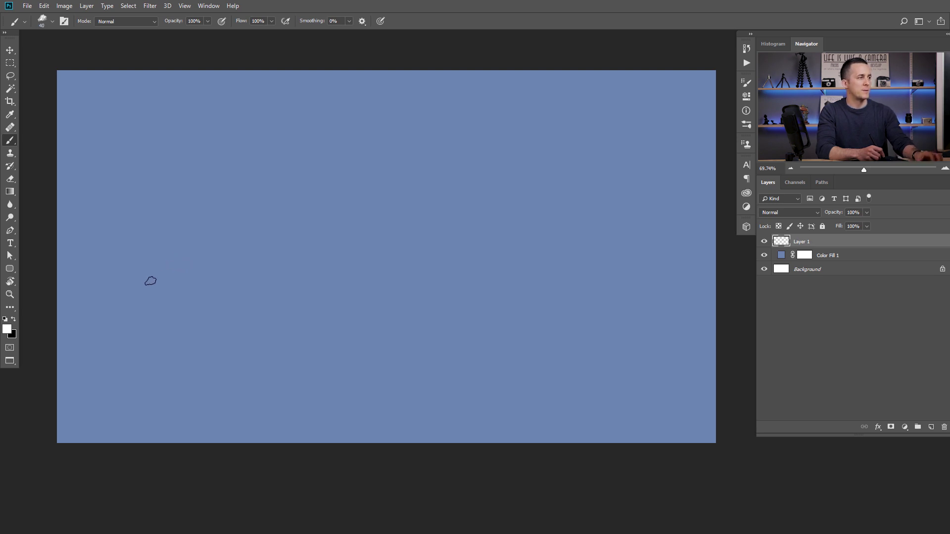
pyautogui.moveTo(145, 291); pyautogui.dragTo(418, 141)
pyautogui.moveTo(225, 326); pyautogui.dragTo(541, 146)
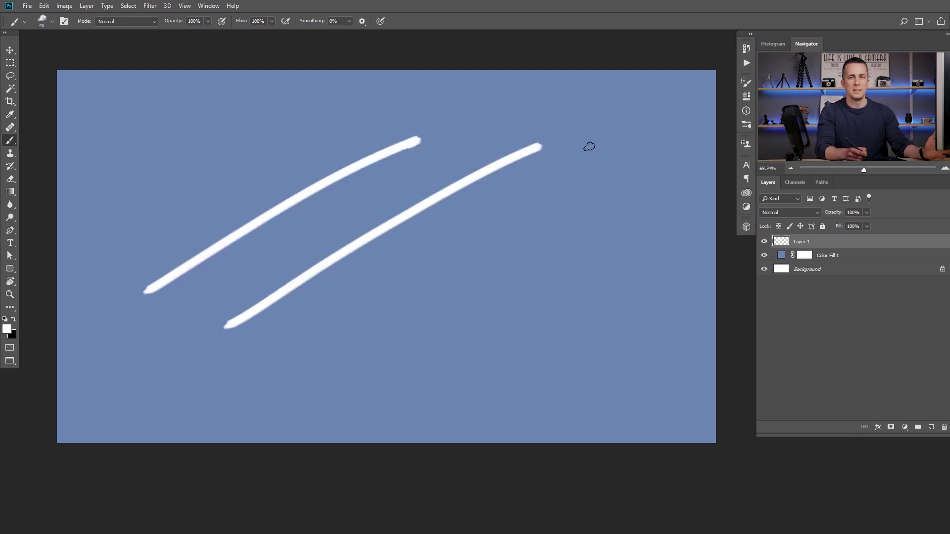
pyautogui.hotkey('ctrl', 'z')
pyautogui.hotkey('ctrl', 'z')
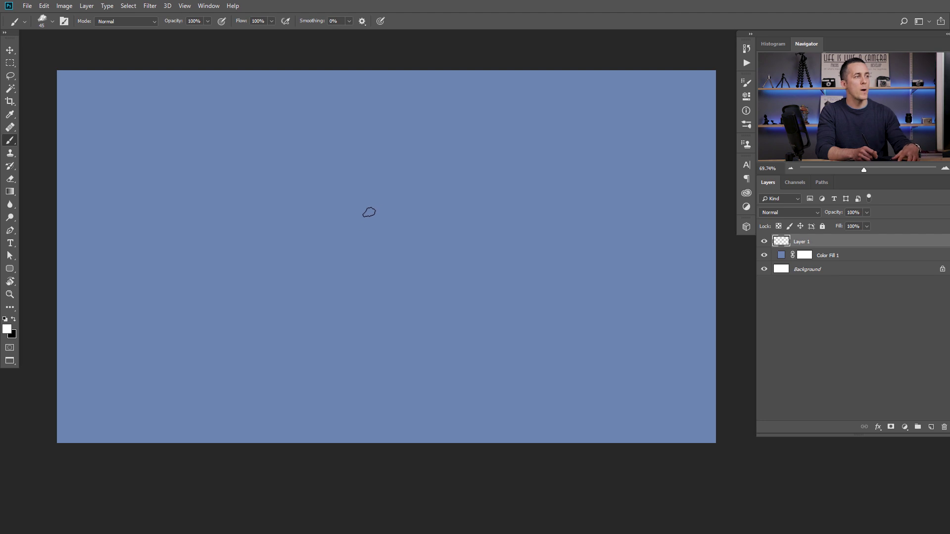
# Enlarge the cloud brush to 600 px, try one stamp near the canvas center and undo it
pyautogui.press(']')
pyautogui.press(']')
pyautogui.press(']')
pyautogui.press(']')
pyautogui.press(']')
pyautogui.press(']')
pyautogui.press(']')
pyautogui.press(']')
pyautogui.press(']')
pyautogui.press(']')
pyautogui.press(']')
pyautogui.press(']')
pyautogui.press(']')
pyautogui.press(']')
pyautogui.press(']')
pyautogui.click(363, 216)
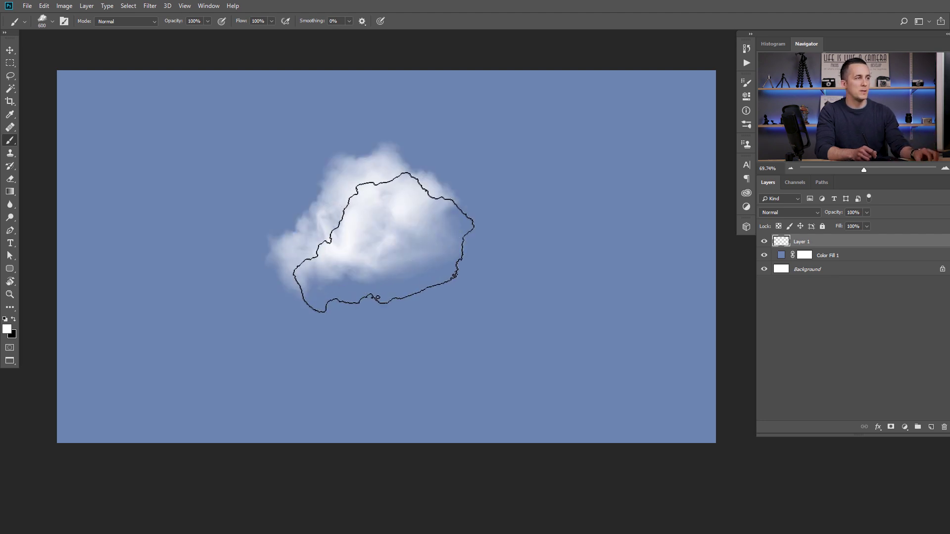
pyautogui.hotkey('ctrl', 'z')
# Reduce the brush to 400 px and enable Shape Dynamics with Size Jitter at 100%
pyautogui.press('[')
pyautogui.press('[')
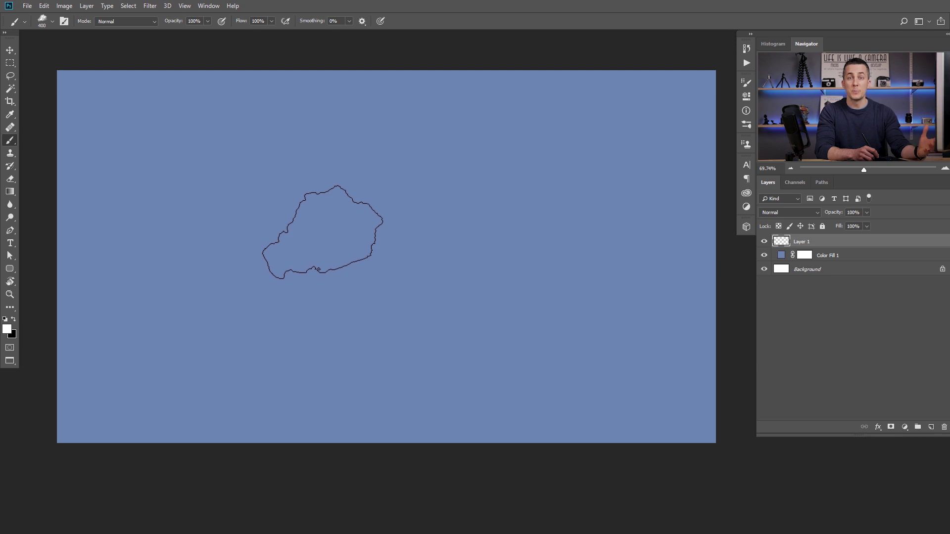
pyautogui.press('F5')
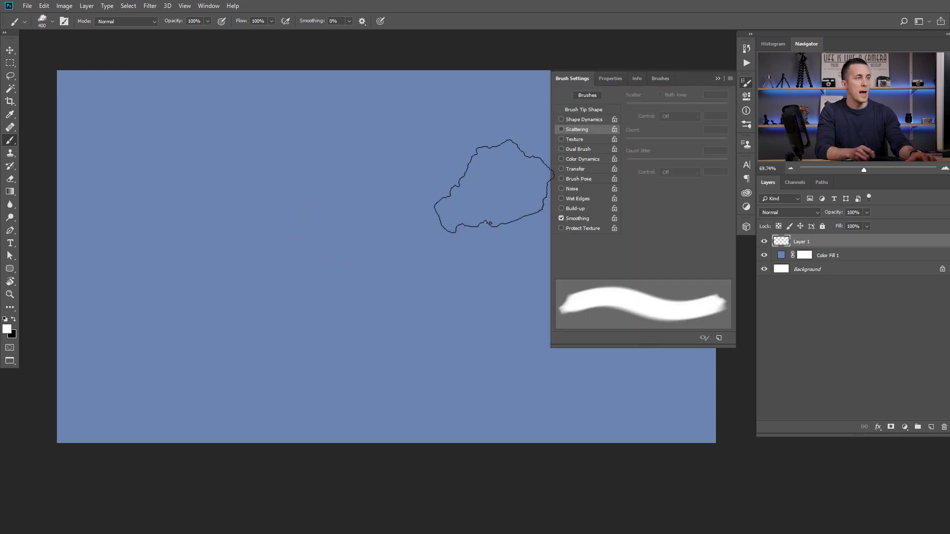
pyautogui.click(584, 120)
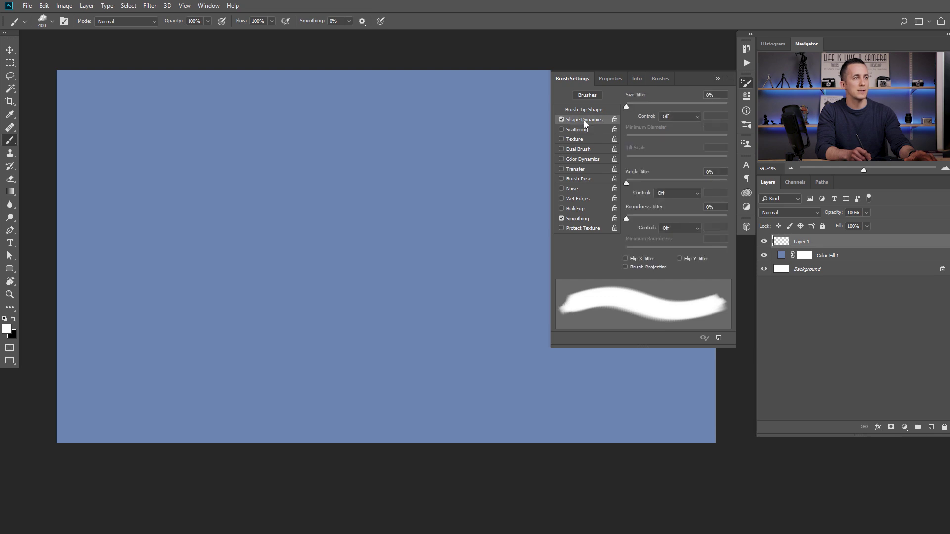
pyautogui.moveTo(627, 106); pyautogui.dragTo(728, 107)
# Try the size-jittered cloud brush with sweeping strokes across the blue canvas and undo them
pyautogui.moveTo(439, 191)
pyautogui.mouseDown()
pyautogui.moveTo(250, 258)
pyautogui.moveTo(212, 252)
pyautogui.moveTo(186, 206)
pyautogui.moveTo(222, 162)
pyautogui.moveTo(298, 138)
pyautogui.moveTo(456, 145)
pyautogui.moveTo(462, 191)
pyautogui.moveTo(432, 245)
pyautogui.moveTo(364, 293)
pyautogui.mouseUp()
pyautogui.hotkey('ctrl', 'z')
pyautogui.hotkey('ctrl', 'z')
pyautogui.hotkey('ctrl', 'z')
pyautogui.hotkey('ctrl', 'z')
pyautogui.hotkey('ctrl', 'z')
pyautogui.hotkey('ctrl', 'z')
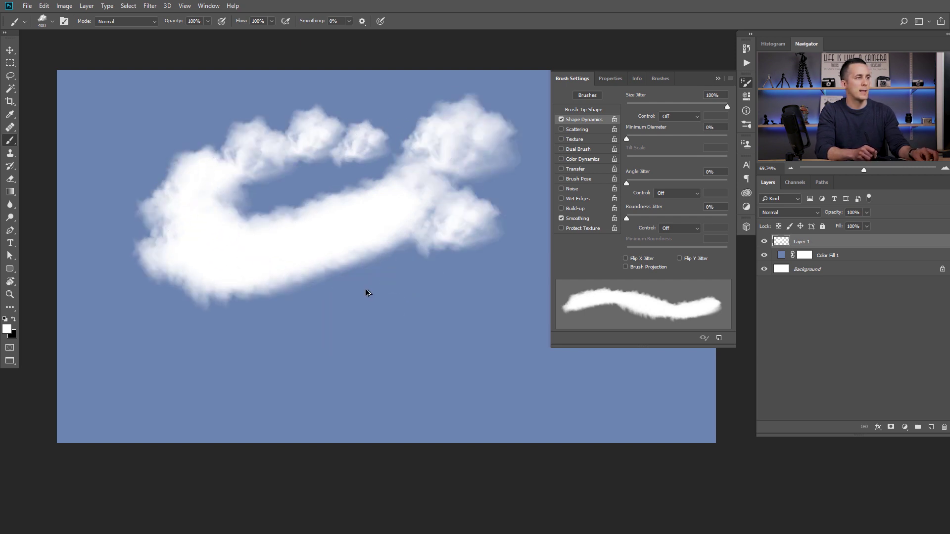
# Undo the remaining size-jittered cloud strokes on the blue canvas
pyautogui.hotkey('ctrl', 'z')
pyautogui.hotkey('ctrl', 'z')
pyautogui.hotkey('ctrl', 'z')
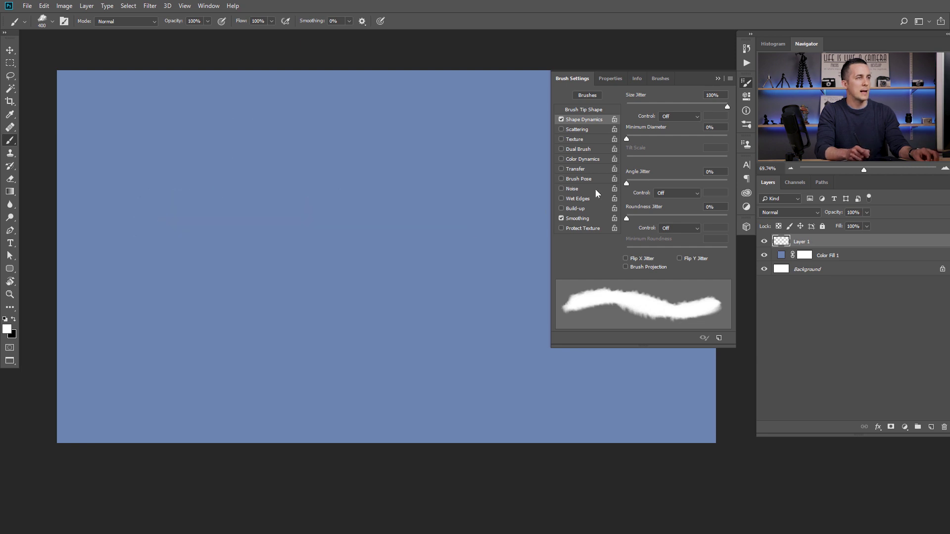
# Set the brush's Angle Jitter to 100%, try it with a large looping stroke and undo the stroke
pyautogui.moveTo(630, 182); pyautogui.dragTo(732, 183)
pyautogui.moveTo(446, 175)
pyautogui.mouseDown()
pyautogui.moveTo(258, 287)
pyautogui.moveTo(135, 183)
pyautogui.moveTo(314, 126)
pyautogui.moveTo(350, 146)
pyautogui.mouseUp()
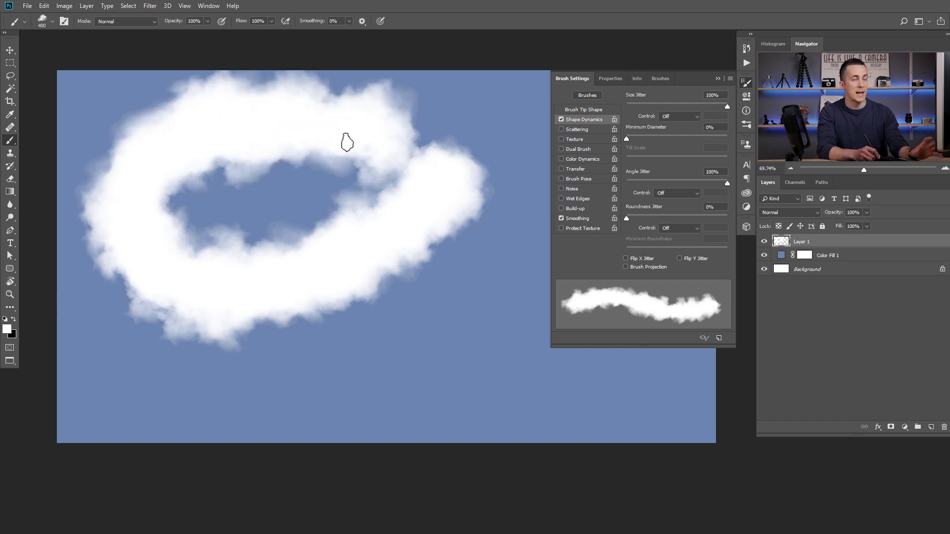
pyautogui.hotkey('ctrl', 'z')
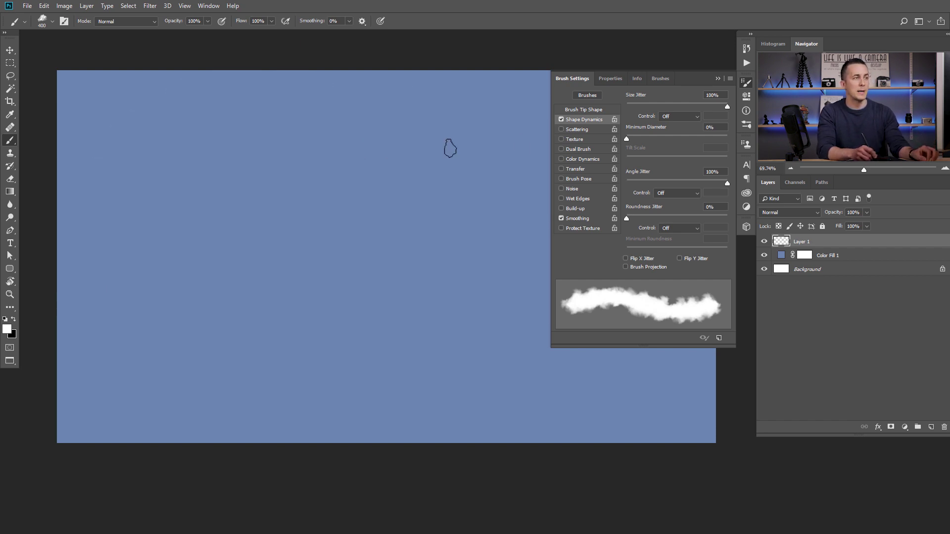
# Enable Scattering with Scatter at 59%, try it with one stroke on the canvas and undo the stroke
pyautogui.click(576, 129)
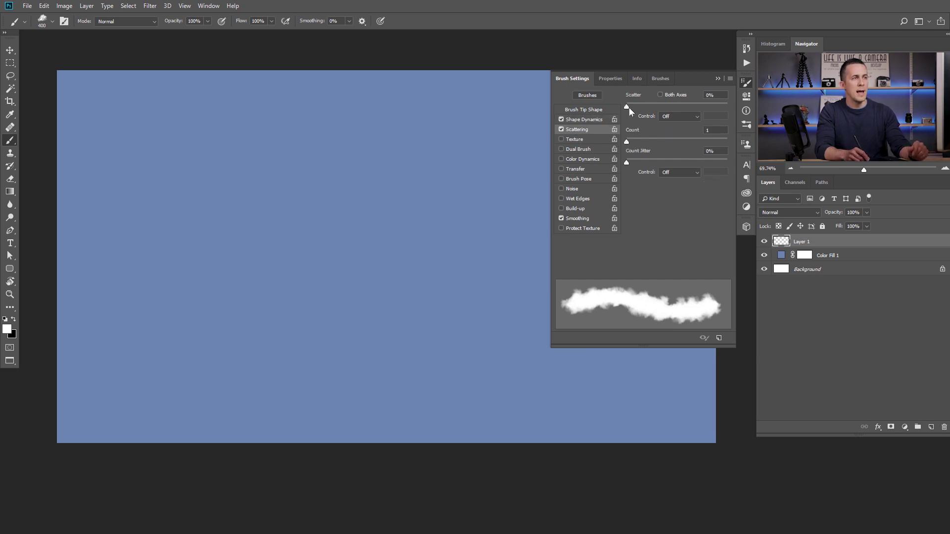
pyautogui.moveTo(629, 107); pyautogui.dragTo(633, 107)
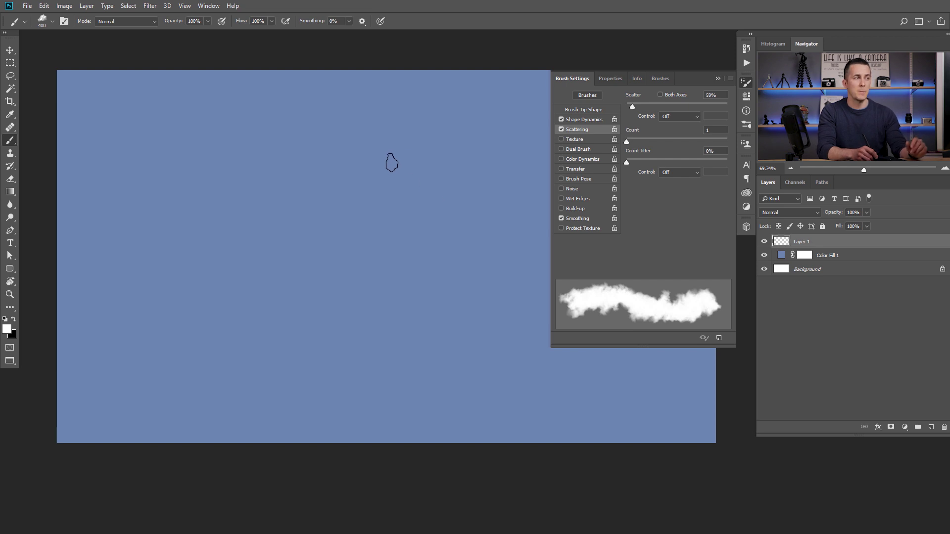
pyautogui.moveTo(375, 174)
pyautogui.mouseDown()
pyautogui.moveTo(310, 234)
pyautogui.moveTo(168, 315)
pyautogui.moveTo(212, 378)
pyautogui.moveTo(386, 363)
pyautogui.moveTo(507, 299)
pyautogui.mouseUp()
pyautogui.hotkey('ctrl', 'z')
# Shrink the cloud brush to 90 px
pyautogui.press('[')
pyautogui.press('[')
pyautogui.press('[')
pyautogui.press('[')
pyautogui.press('[')
pyautogui.press('[')
pyautogui.press('[')
pyautogui.press('[')
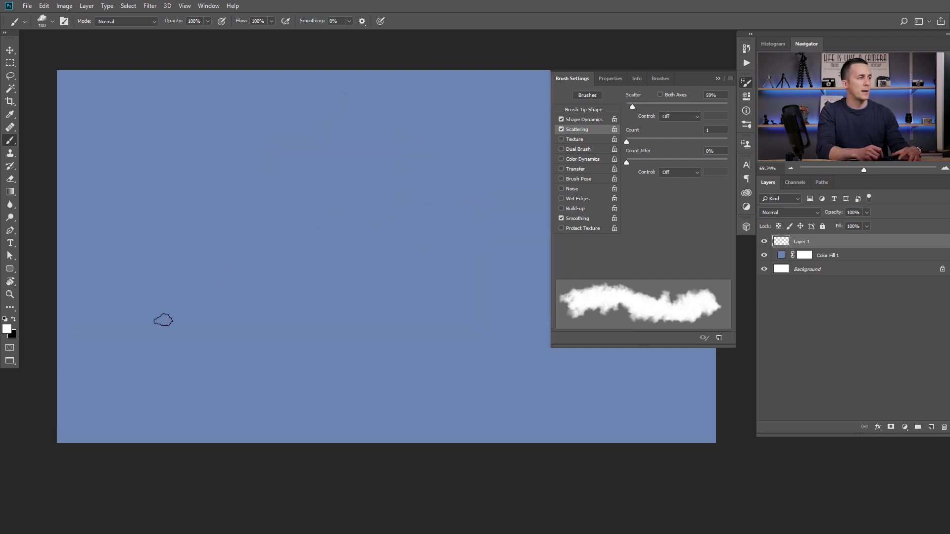
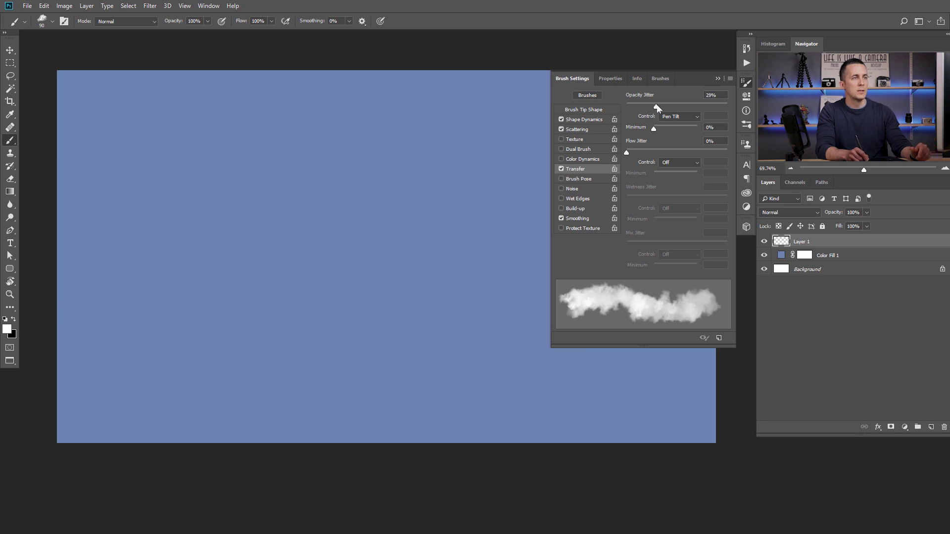
# Test the Transfer opacity variation with strokes, switch the Opacity Jitter control to Pen Pressure, and remove all the test strokes
pyautogui.moveTo(414, 169)
pyautogui.mouseDown()
pyautogui.moveTo(168, 315)
pyautogui.moveTo(108, 374)
pyautogui.moveTo(205, 363)
pyautogui.moveTo(305, 320)
pyautogui.moveTo(462, 217)
pyautogui.moveTo(501, 158)
pyautogui.moveTo(402, 121)
pyautogui.moveTo(237, 173)
pyautogui.moveTo(80, 317)
pyautogui.moveTo(381, 202)
pyautogui.mouseUp()
pyautogui.press('Delete')
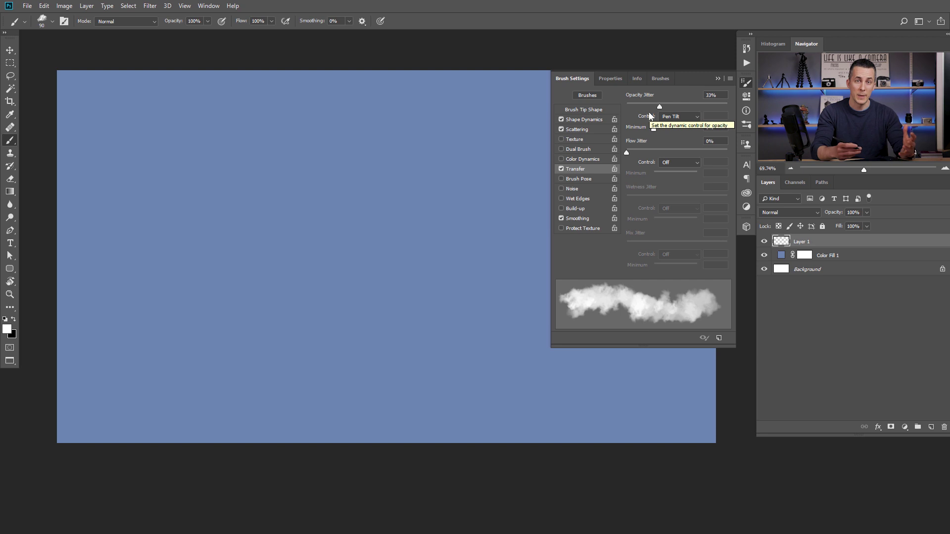
pyautogui.click(672, 117)
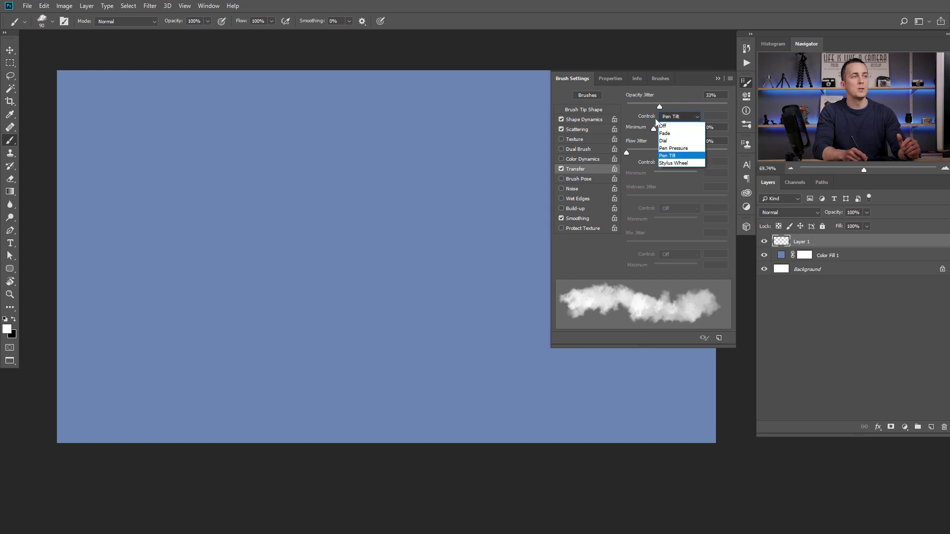
pyautogui.click(677, 149)
pyautogui.moveTo(249, 281); pyautogui.dragTo(424, 196)
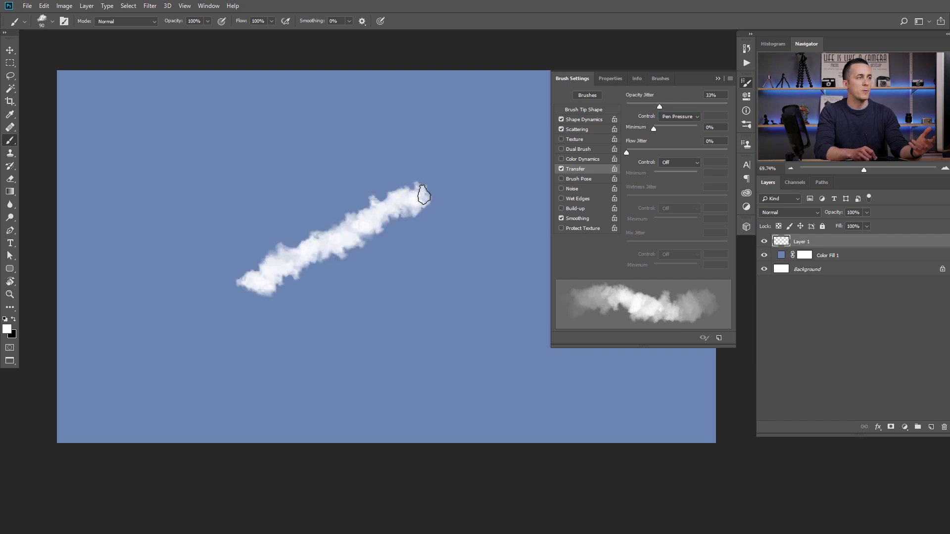
pyautogui.moveTo(364, 173)
pyautogui.mouseDown()
pyautogui.moveTo(263, 198)
pyautogui.moveTo(169, 269)
pyautogui.moveTo(161, 294)
pyautogui.mouseUp()
pyautogui.hotkey('ctrl', 'z')
pyautogui.hotkey('ctrl', 'z')
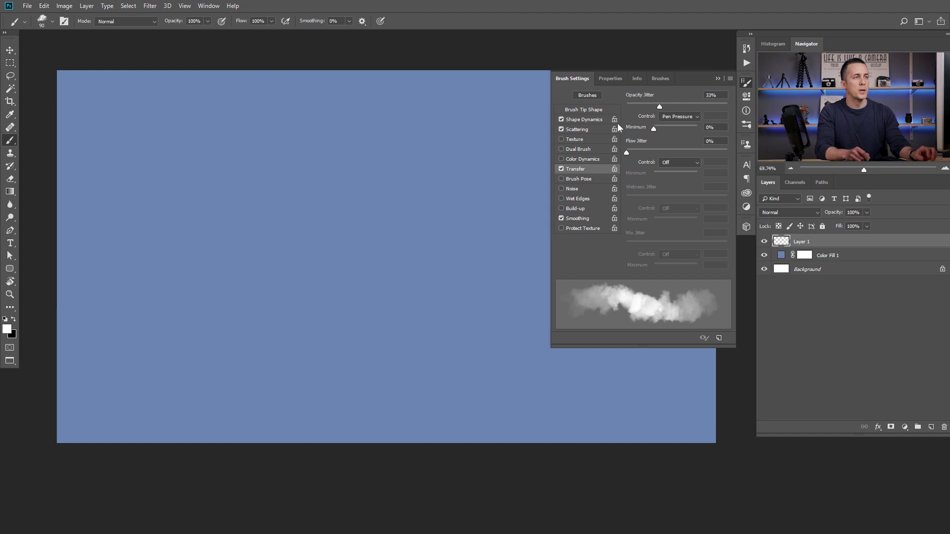
# Set the Opacity Jitter control to Pen Tilt, try several overlapping strokes across the canvas and undo them
pyautogui.click(680, 118)
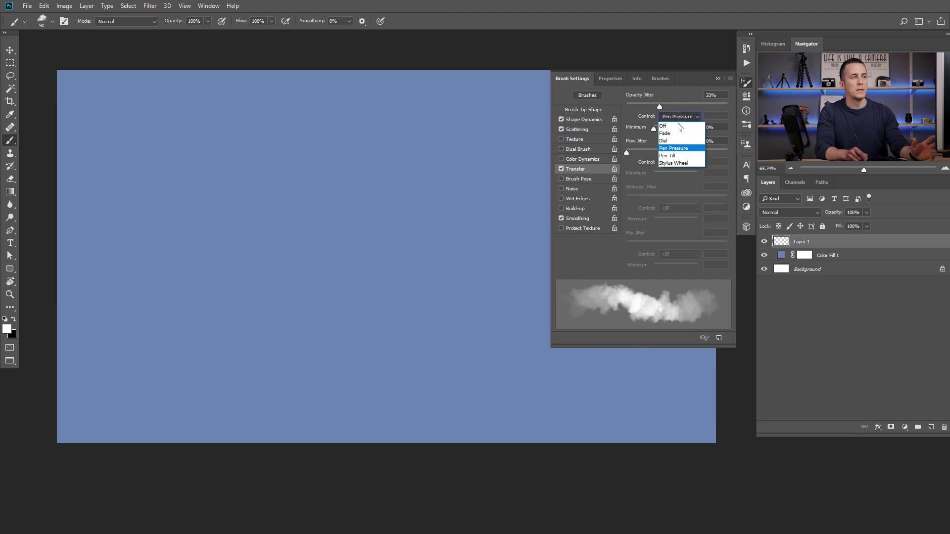
pyautogui.click(674, 157)
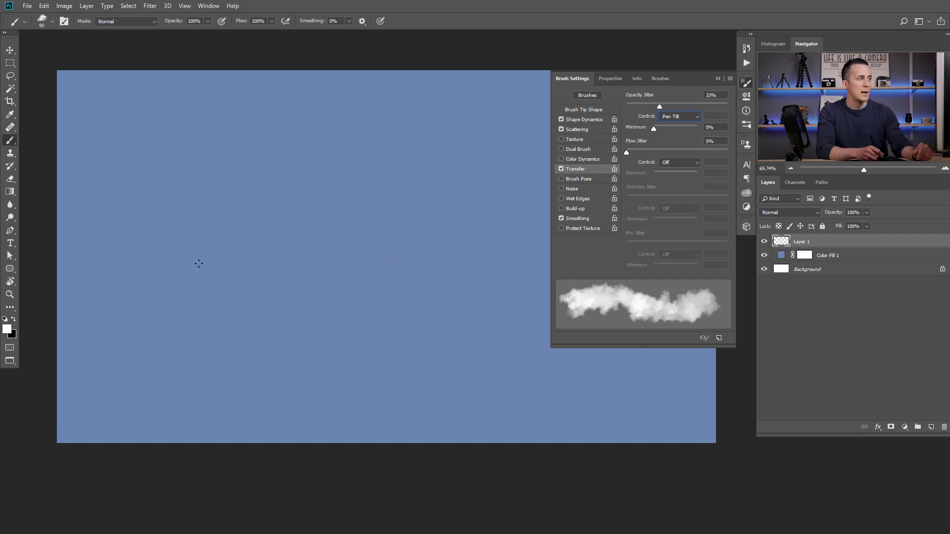
pyautogui.moveTo(184, 288)
pyautogui.mouseDown()
pyautogui.moveTo(410, 190)
pyautogui.moveTo(419, 196)
pyautogui.moveTo(323, 293)
pyautogui.moveTo(445, 265)
pyautogui.mouseUp()
pyautogui.moveTo(356, 284)
pyautogui.mouseDown()
pyautogui.moveTo(418, 291)
pyautogui.moveTo(259, 334)
pyautogui.moveTo(396, 316)
pyautogui.moveTo(280, 366)
pyautogui.moveTo(426, 332)
pyautogui.moveTo(358, 368)
pyautogui.moveTo(420, 360)
pyautogui.moveTo(473, 350)
pyautogui.moveTo(479, 316)
pyautogui.mouseUp()
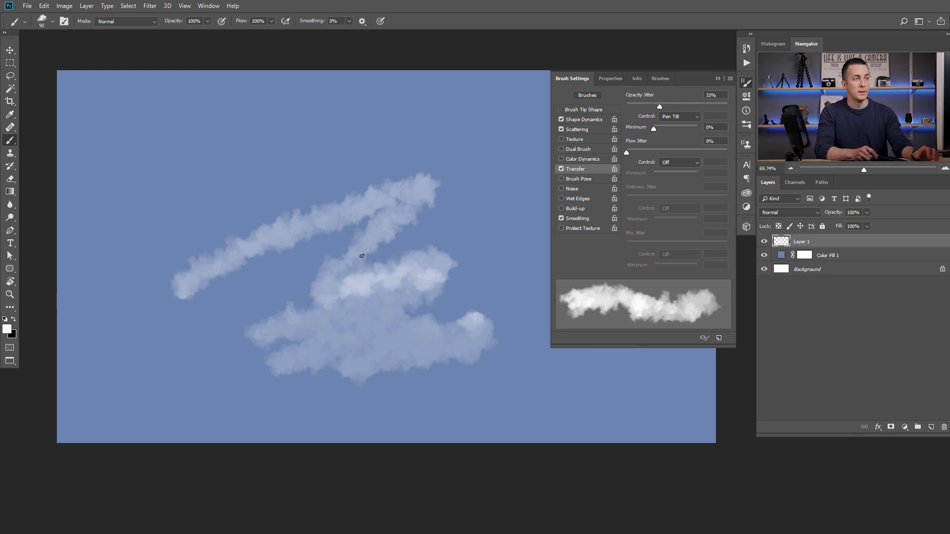
pyautogui.moveTo(205, 249)
pyautogui.mouseDown()
pyautogui.moveTo(285, 233)
pyautogui.moveTo(333, 171)
pyautogui.moveTo(111, 173)
pyautogui.moveTo(349, 136)
pyautogui.mouseUp()
pyautogui.moveTo(423, 151)
pyautogui.mouseDown()
pyautogui.moveTo(302, 337)
pyautogui.moveTo(386, 317)
pyautogui.moveTo(422, 280)
pyautogui.mouseUp()
pyautogui.hotkey('ctrl', 'z')
pyautogui.hotkey('ctrl', 'z')
pyautogui.hotkey('ctrl', 'z')
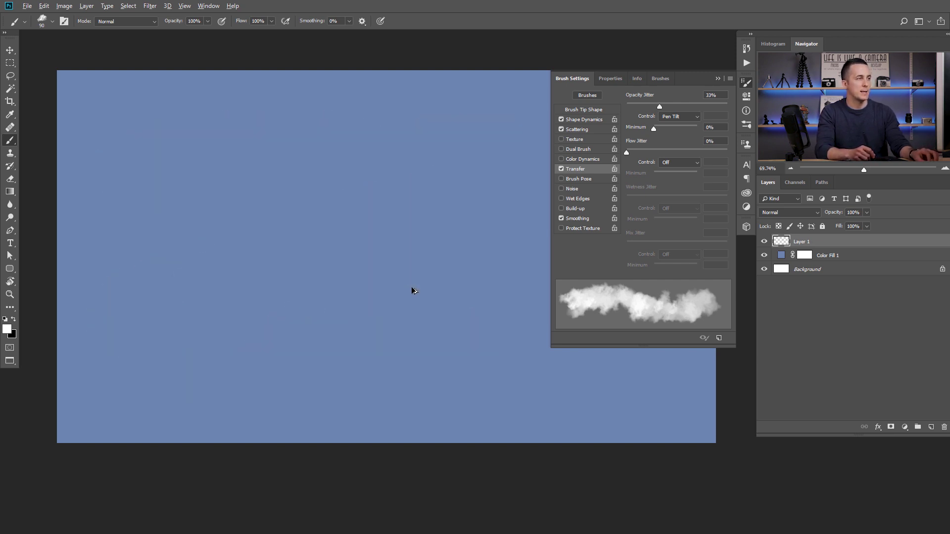
# Assign a dynamic control to the Size Jitter in Shape Dynamics and close the brush settings
pyautogui.click(592, 119)
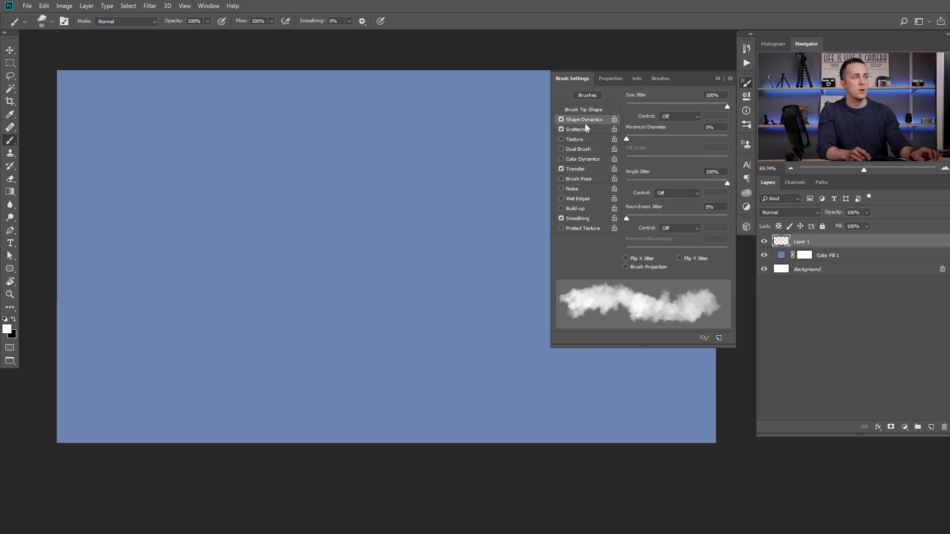
pyautogui.click(674, 116)
pyautogui.click(675, 134)
pyautogui.press('F5')
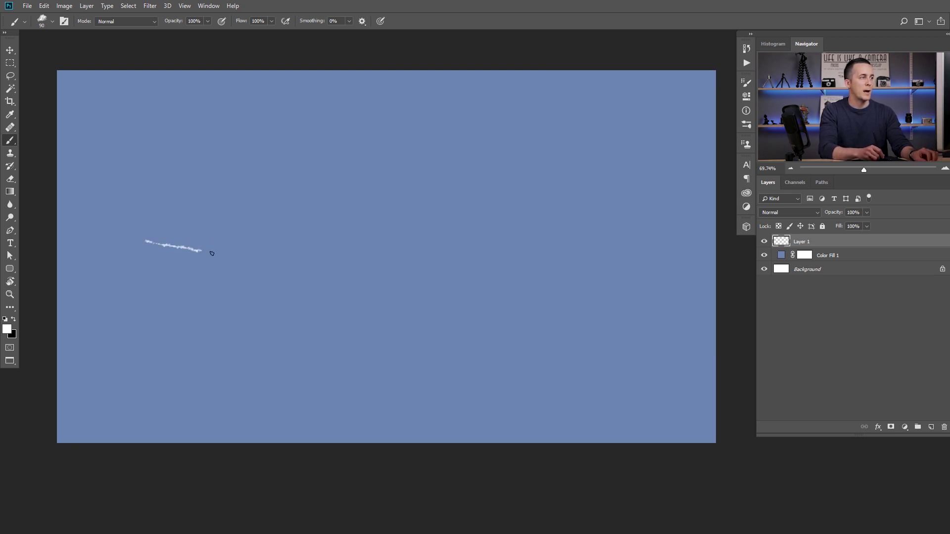
# Try the size-controlled cloud brush with large looping strokes across the canvas and undo them
pyautogui.moveTo(429, 270)
pyautogui.mouseDown()
pyautogui.moveTo(506, 264)
pyautogui.moveTo(598, 212)
pyautogui.moveTo(571, 133)
pyautogui.moveTo(443, 108)
pyautogui.moveTo(284, 170)
pyautogui.moveTo(181, 254)
pyautogui.moveTo(85, 269)
pyautogui.moveTo(225, 188)
pyautogui.mouseUp()
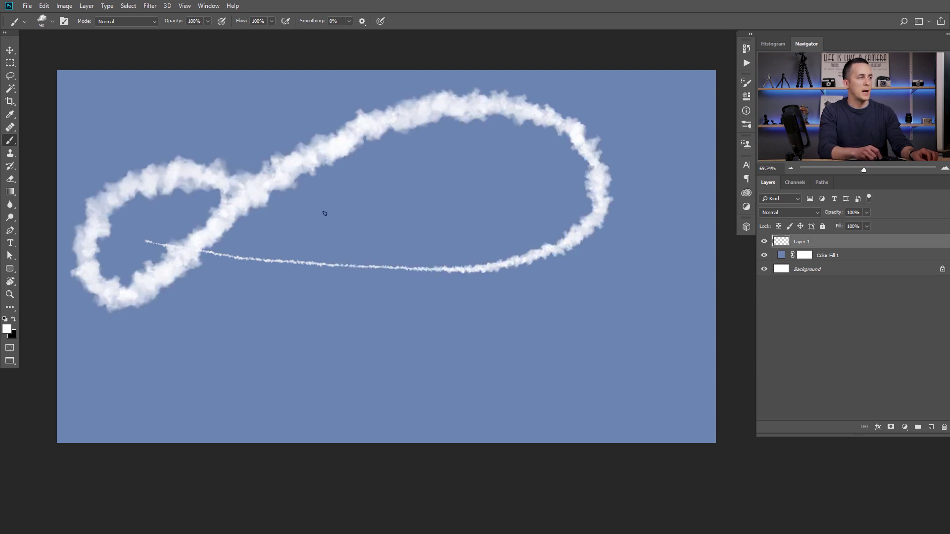
pyautogui.moveTo(325, 213); pyautogui.dragTo(482, 238)
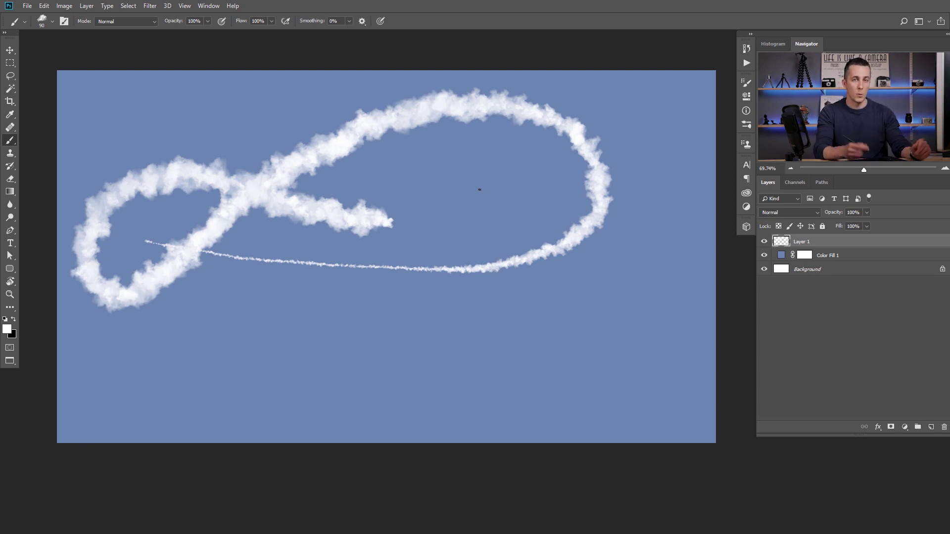
pyautogui.hotkey('ctrl', 'z')
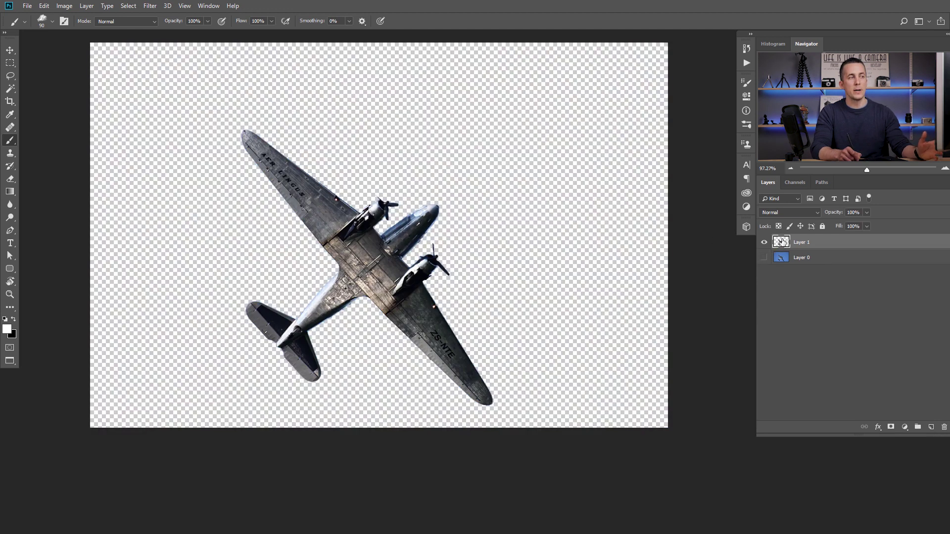
# Copy the cut-out airplane from its own document onto the blue canvas as a new layer
pyautogui.click(764, 257)
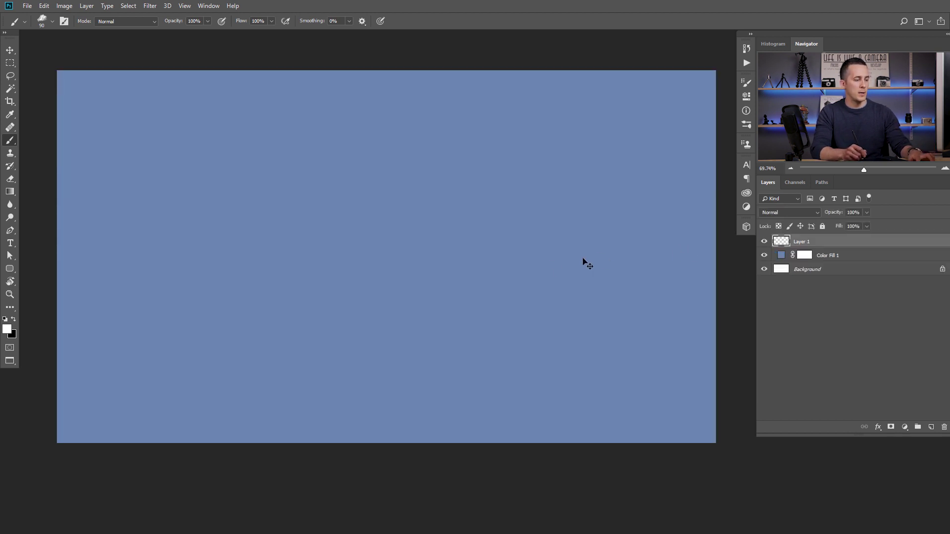
pyautogui.moveTo(584, 262); pyautogui.dragTo(445, 274)
pyautogui.press('v')
# Scale the airplane down and place it in the upper-right area of the canvas
pyautogui.hotkey('ctrl', 't')
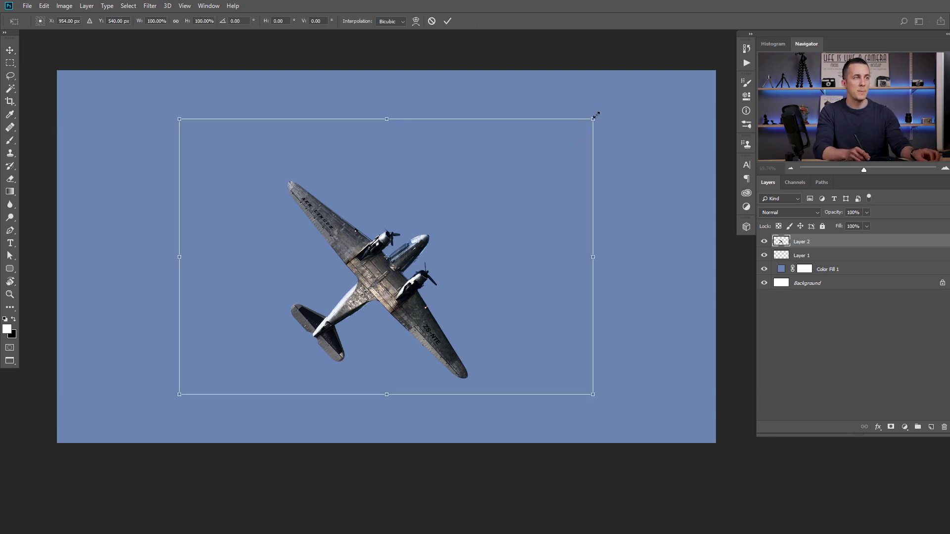
pyautogui.moveTo(587, 122); pyautogui.dragTo(315, 321)
pyautogui.moveTo(244, 364); pyautogui.dragTo(581, 146)
pyautogui.moveTo(646, 157)
pyautogui.mouseDown()
pyautogui.moveTo(660, 153)
pyautogui.moveTo(648, 163)
pyautogui.mouseUp()
pyautogui.press('Return')
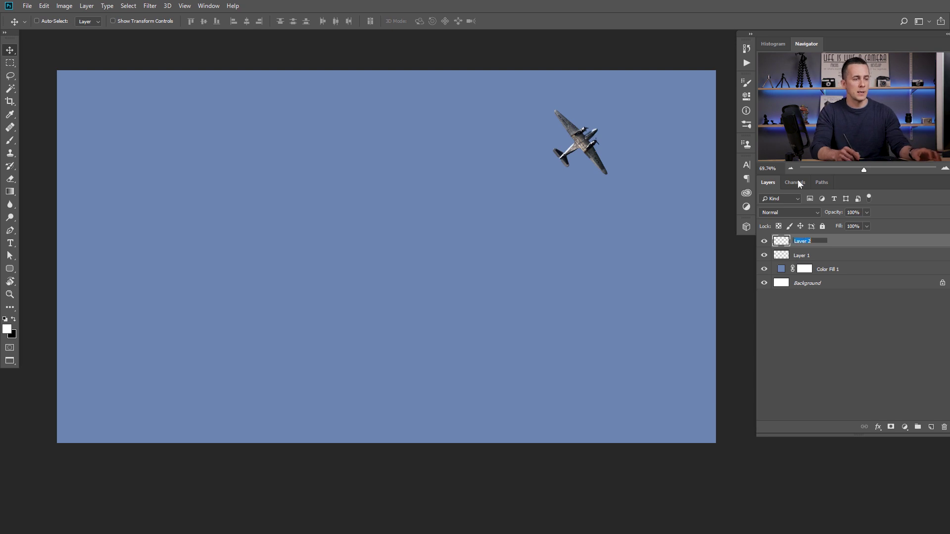
# Rename the airplane's layer to Airplane and Layer 1 to Trails, placing Trails above Airplane
pyautogui.write('Airplane')
pyautogui.press('Return')
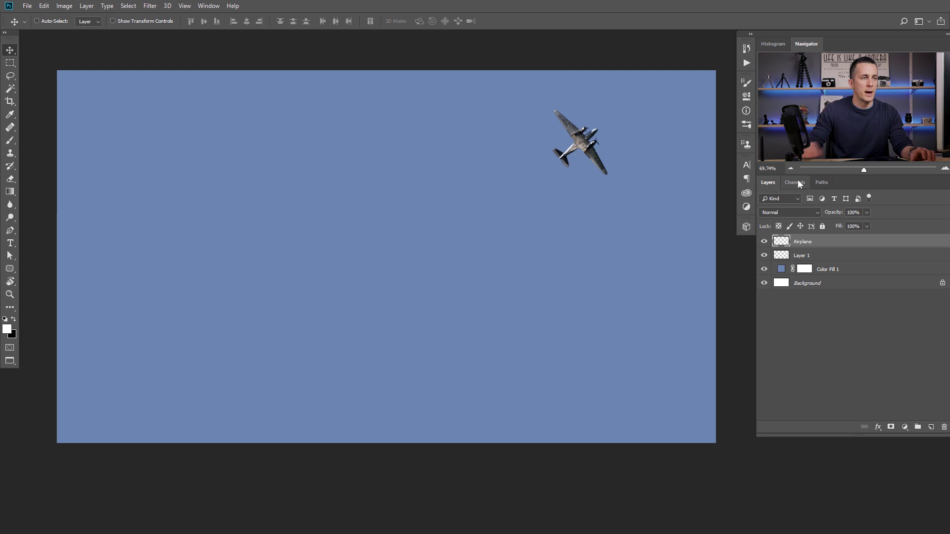
pyautogui.doubleClick(800, 256)
pyautogui.write('Trails')
pyautogui.press('Return')
pyautogui.moveTo(801, 255); pyautogui.dragTo(794, 240)
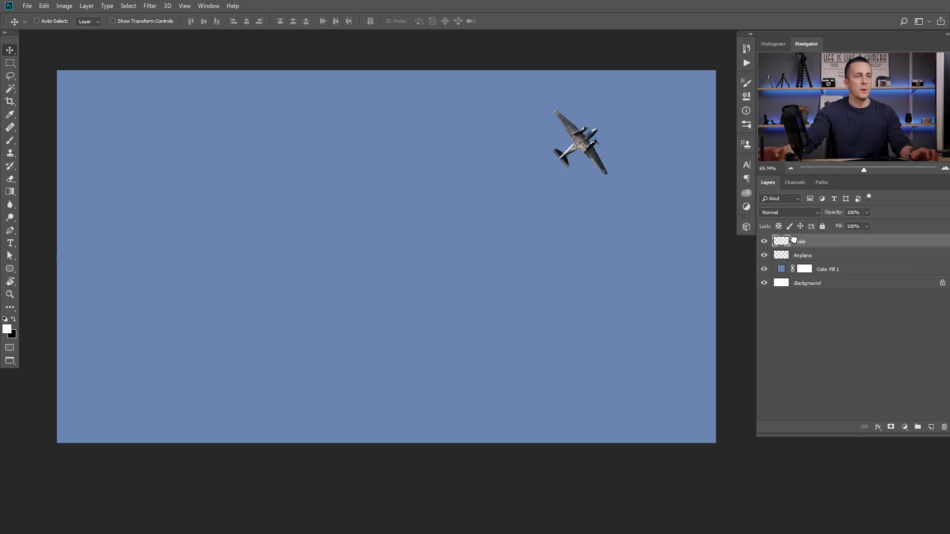
# Switch to the Brush tool, try a short cloud stroke on the Trails layer and undo it
pyautogui.click(11, 140)
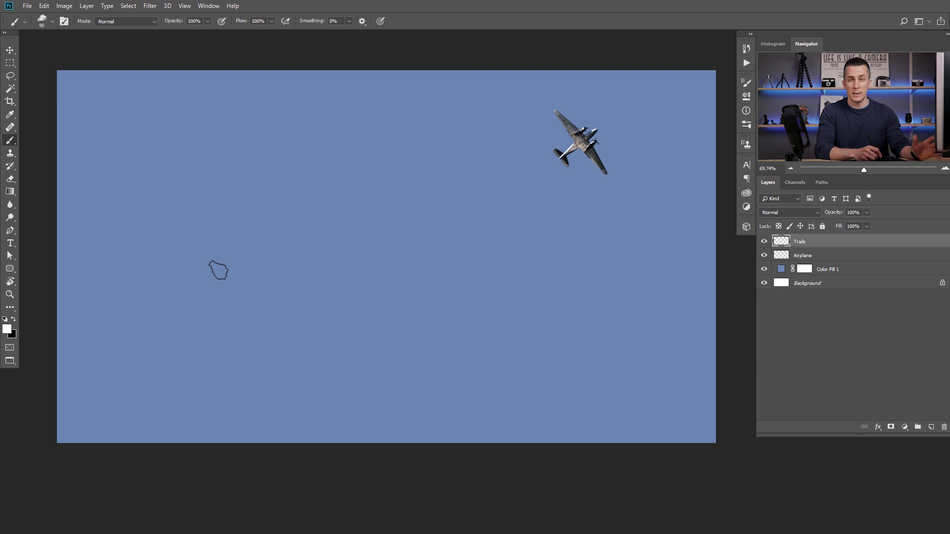
pyautogui.moveTo(204, 271)
pyautogui.mouseDown()
pyautogui.moveTo(220, 244)
pyautogui.moveTo(354, 257)
pyautogui.moveTo(384, 284)
pyautogui.mouseUp()
pyautogui.hotkey('ctrl', 'z')
# Paint two straight trails from the airplane's engines to the lower canvas edge and undo them
pyautogui.moveTo(577, 131); pyautogui.dragTo(70, 443)
pyautogui.moveTo(580, 150); pyautogui.dragTo(178, 443)
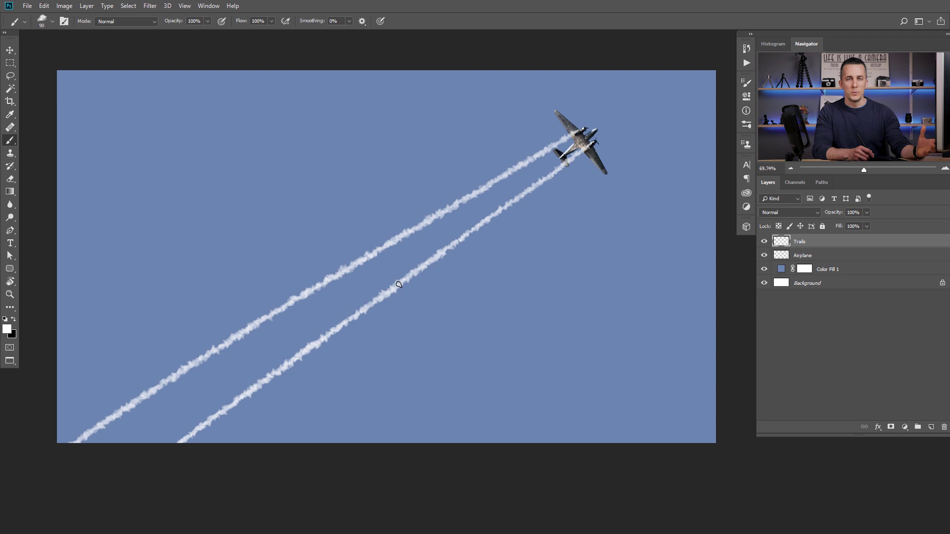
pyautogui.hotkey('ctrl', 'z')
pyautogui.hotkey('ctrl', 'z')
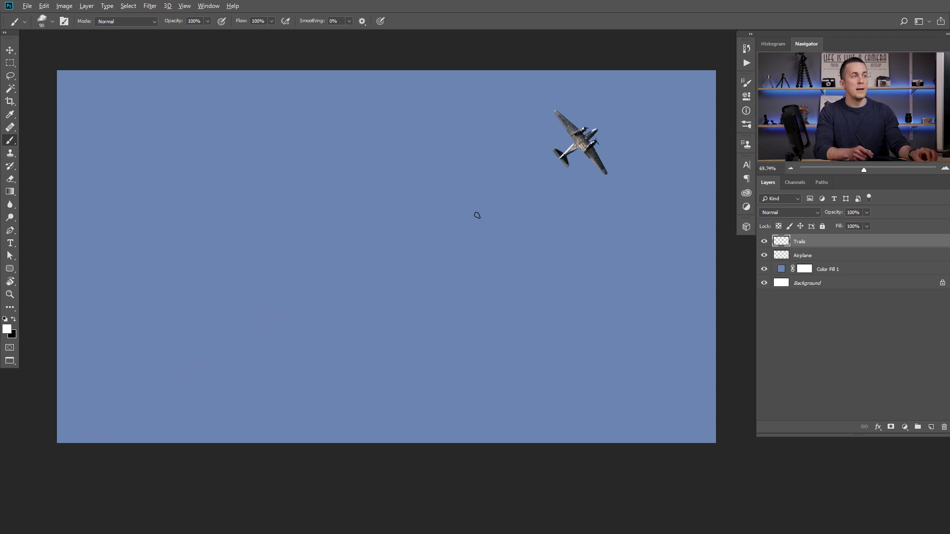
# Paint two looping, widening trails from the airplane's engines to the lower canvas edge, and hide the Trails and Airplane layers
pyautogui.moveTo(575, 133)
pyautogui.mouseDown()
pyautogui.moveTo(346, 248)
pyautogui.moveTo(104, 441)
pyautogui.mouseUp()
pyautogui.moveTo(591, 147)
pyautogui.mouseDown()
pyautogui.moveTo(436, 309)
pyautogui.moveTo(274, 442)
pyautogui.mouseUp()
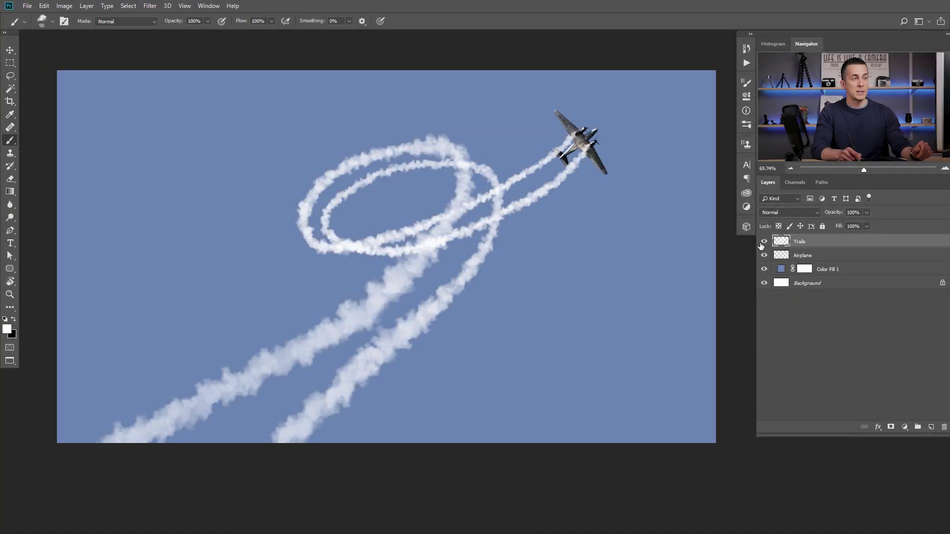
pyautogui.click(764, 242)
pyautogui.click(764, 255)
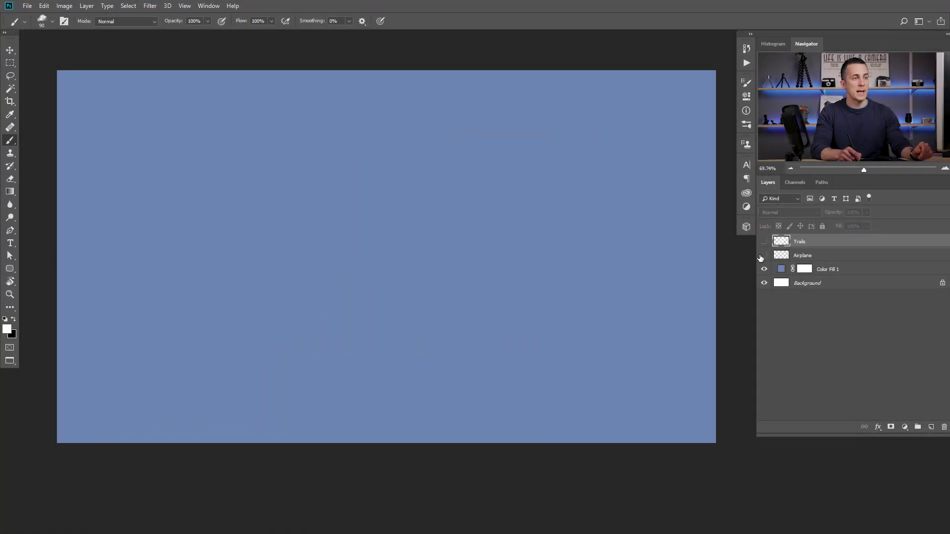
# Add the white text "Trails" in Myriad Pro Bold at 65 pt in the upper-left area of the canvas
pyautogui.click(11, 244)
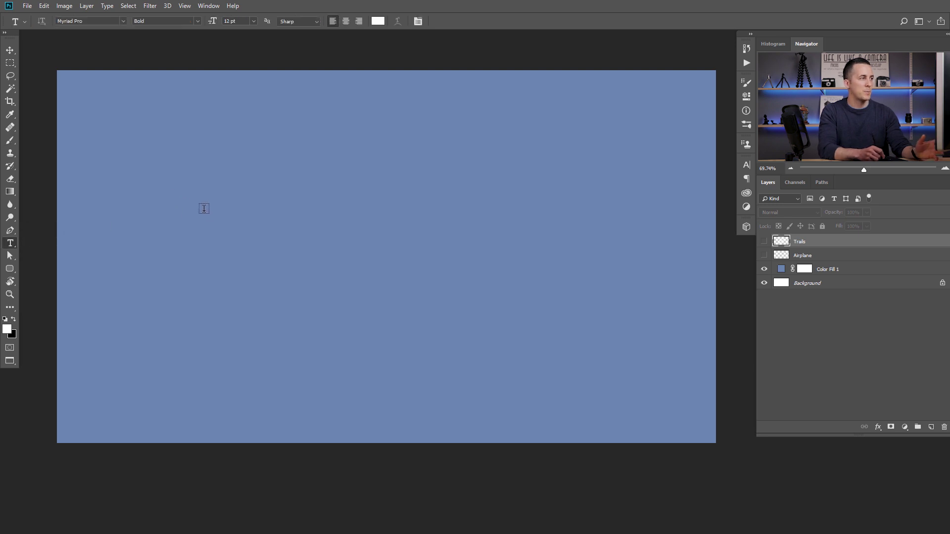
pyautogui.click(204, 208)
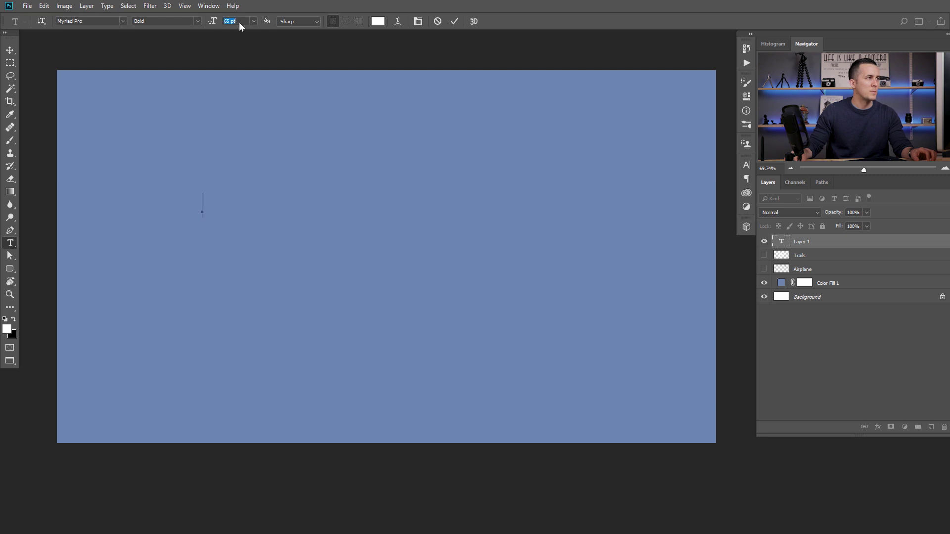
pyautogui.write('Tr')
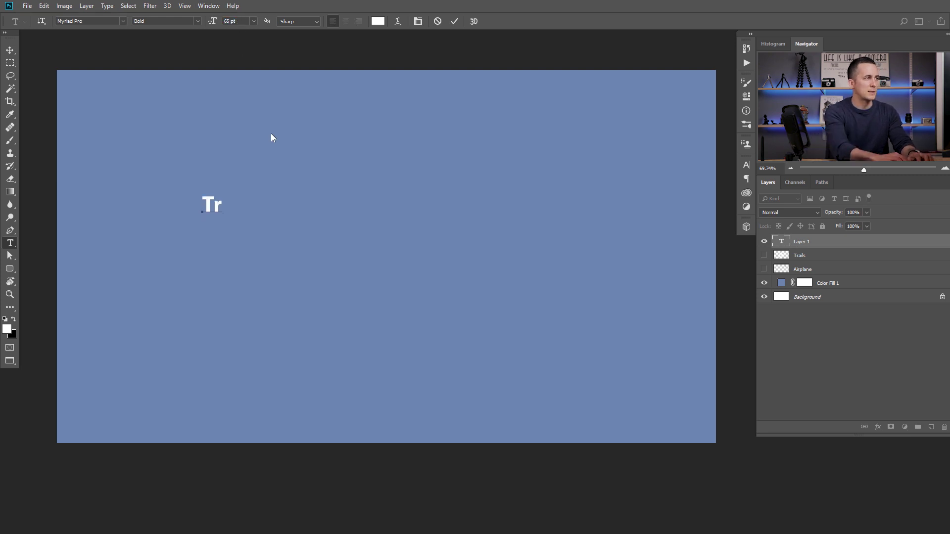
pyautogui.write('ails')
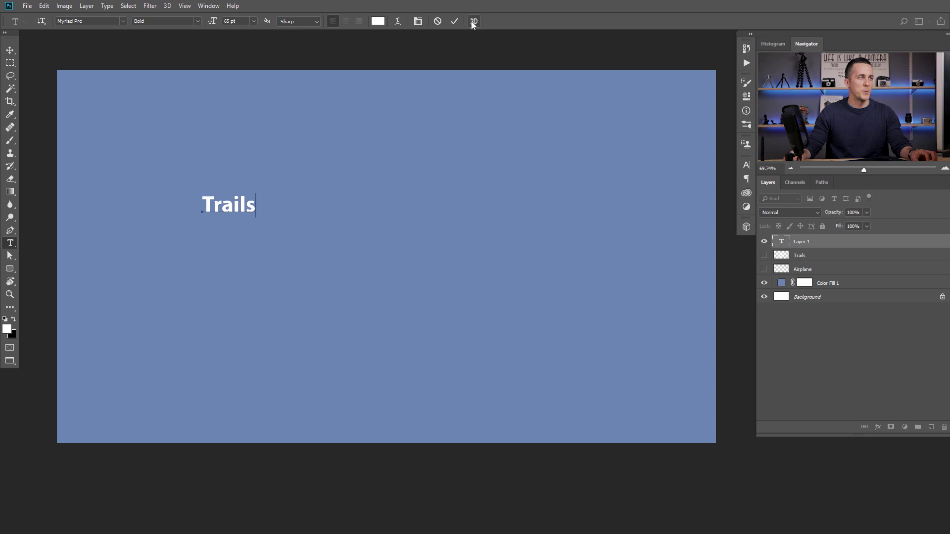
pyautogui.click(456, 21)
# Scale up the "Trails" text to about five times its size and move it to the upper middle of the canvas
pyautogui.hotkey('ctrl', 't')
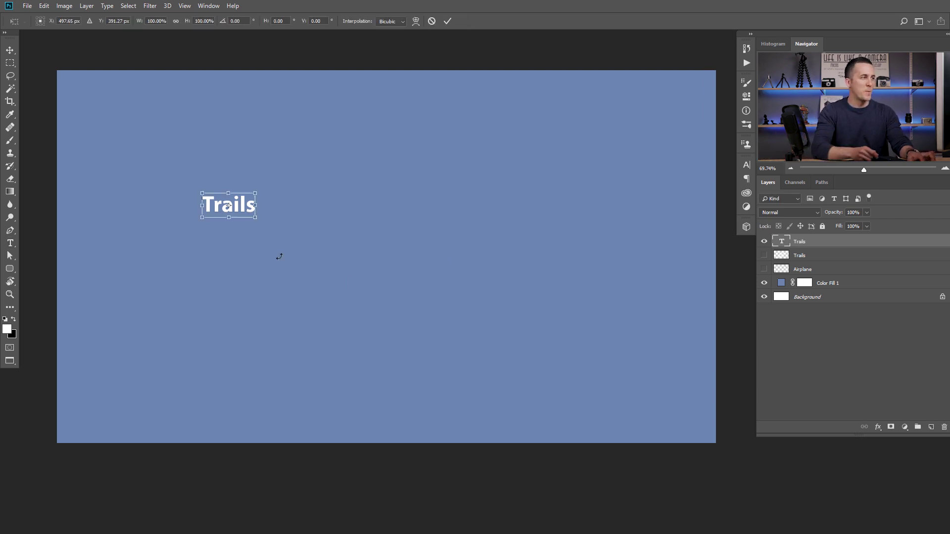
pyautogui.moveTo(255, 216); pyautogui.dragTo(493, 319)
pyautogui.moveTo(424, 269); pyautogui.dragTo(456, 241)
pyautogui.press('Return')
pyautogui.press('v')
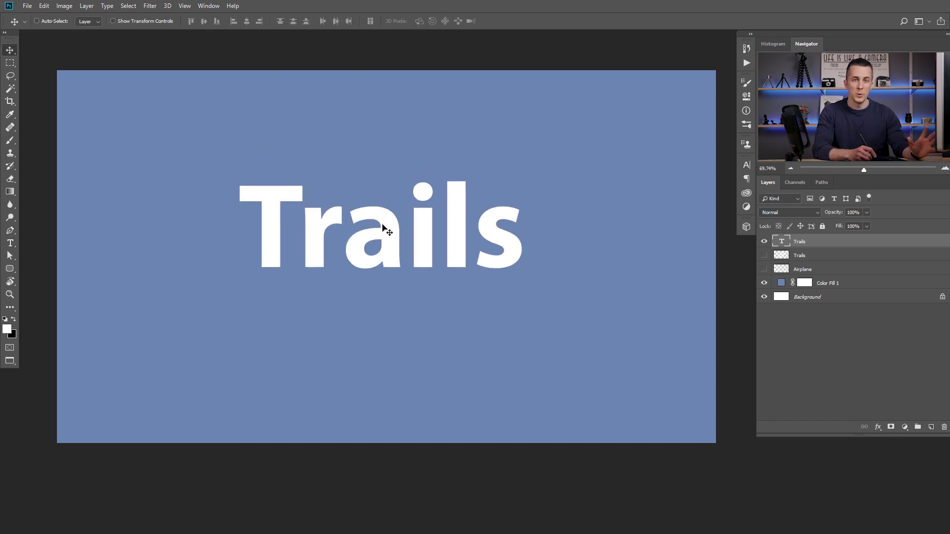
# Create a work path from the "Trails" text layer and hide that layer, keeping the blue color fill visible
pyautogui.rightClick(822, 244)
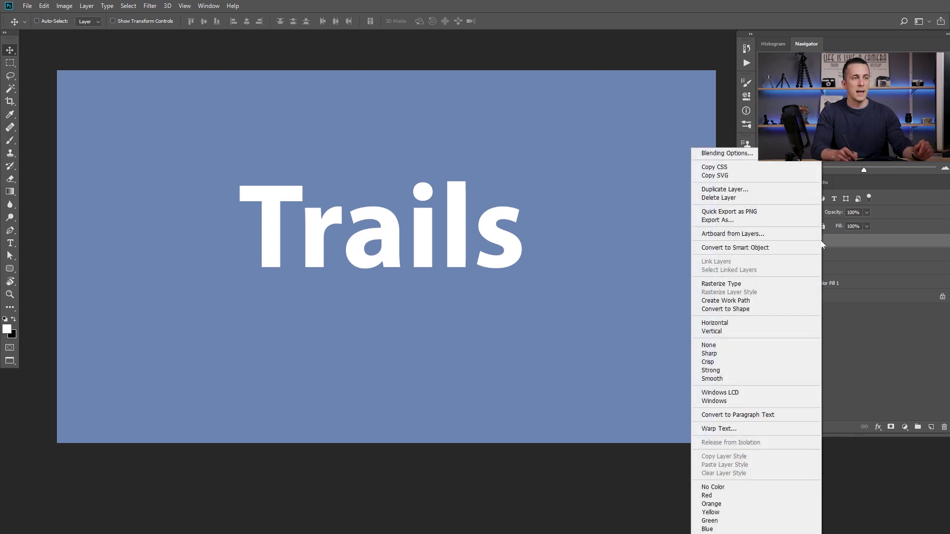
pyautogui.click(733, 303)
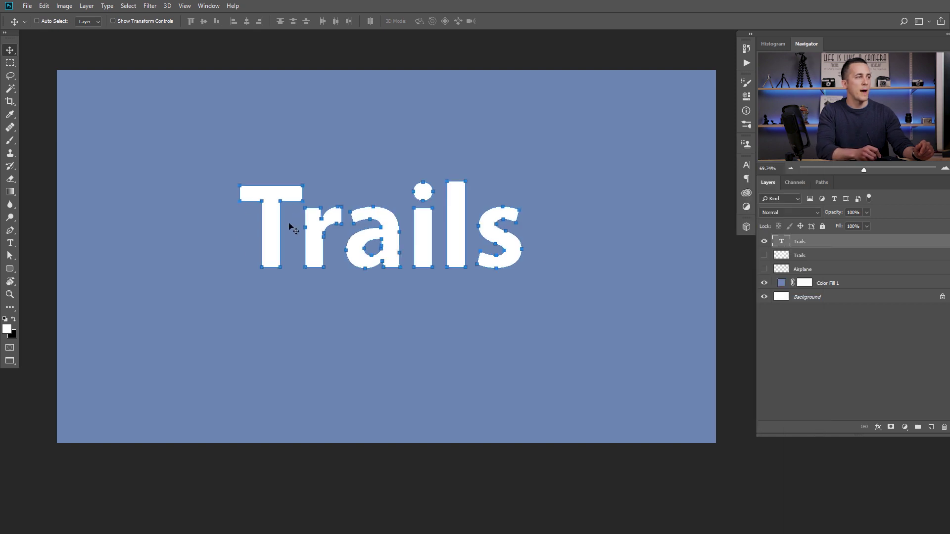
pyautogui.click(765, 242)
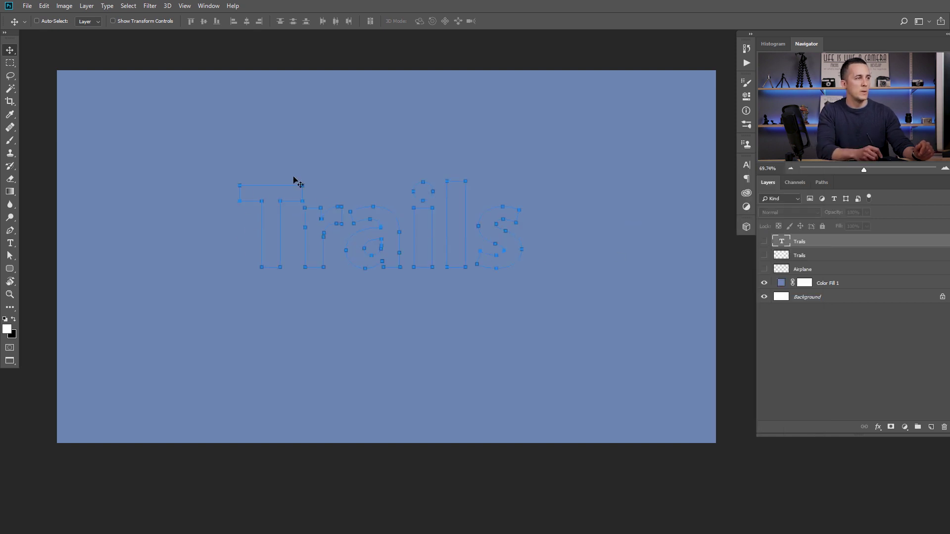
pyautogui.click(763, 283)
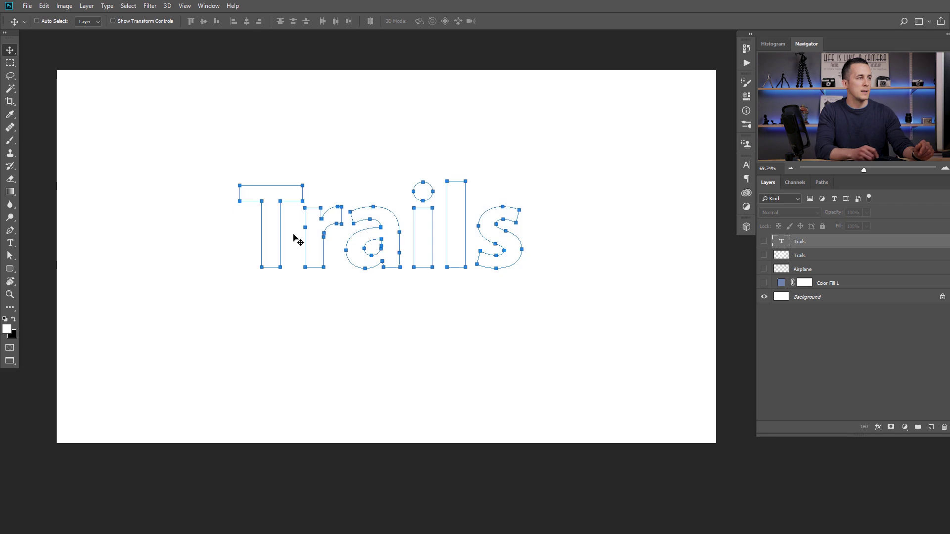
pyautogui.click(765, 284)
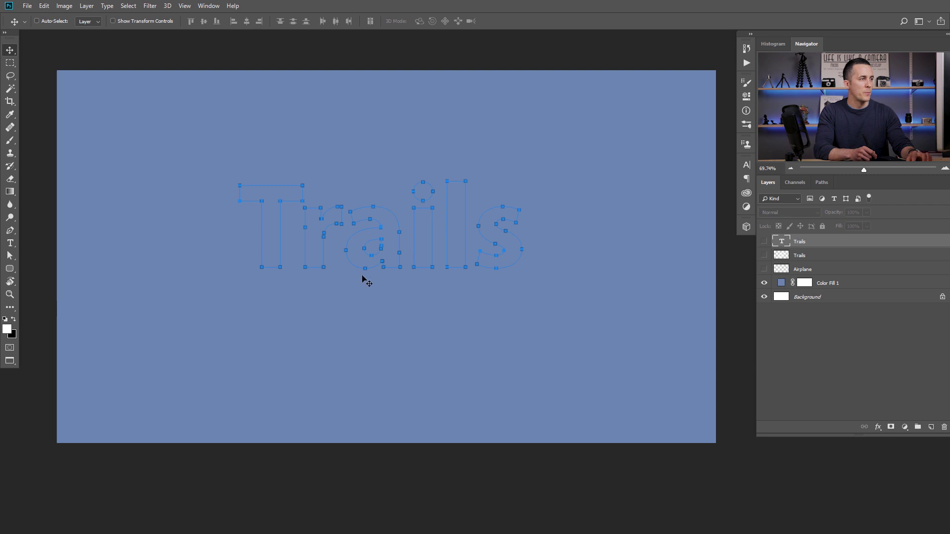
# Add a new empty layer for the Brush tool, try a cloud stroke below the letter outlines and undo it
pyautogui.press('b')
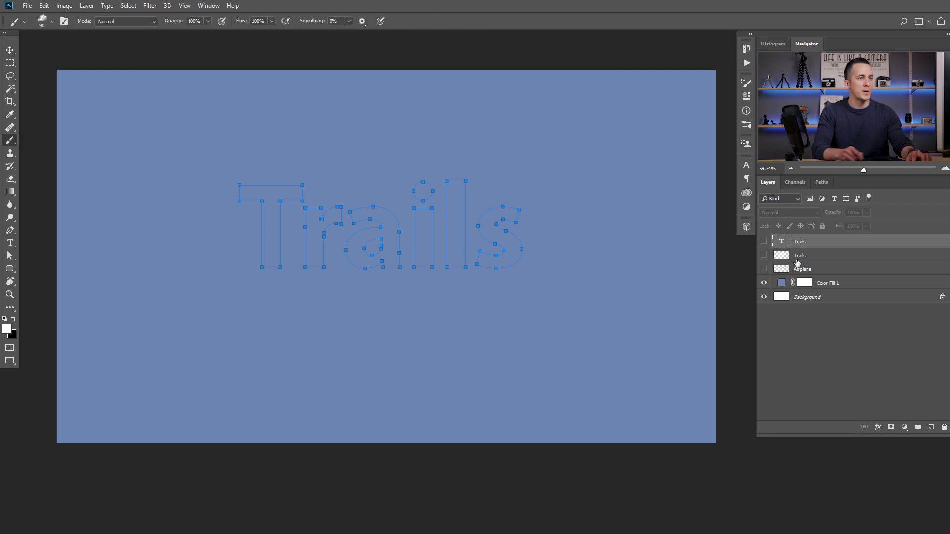
pyautogui.click(931, 427)
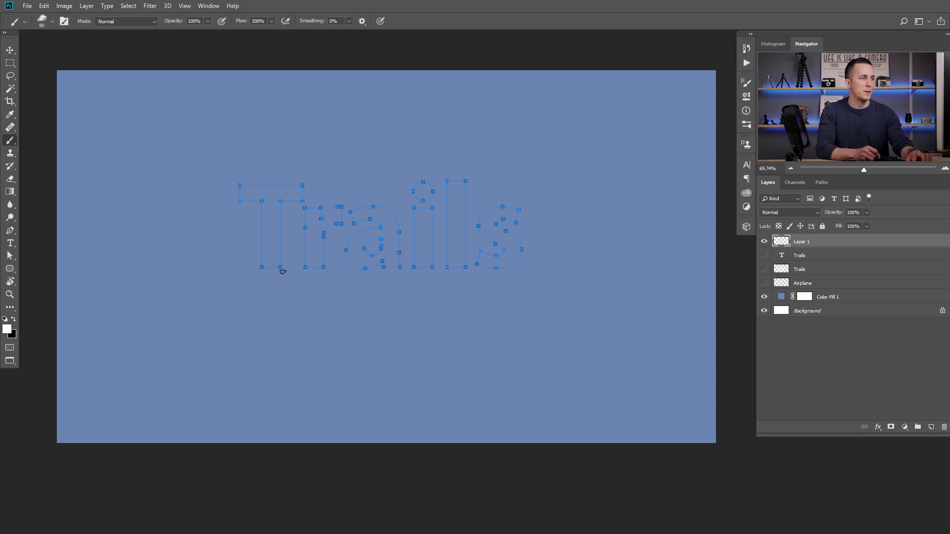
pyautogui.moveTo(286, 308)
pyautogui.mouseDown()
pyautogui.moveTo(506, 342)
pyautogui.moveTo(535, 337)
pyautogui.mouseUp()
pyautogui.hotkey('ctrl', 'z')
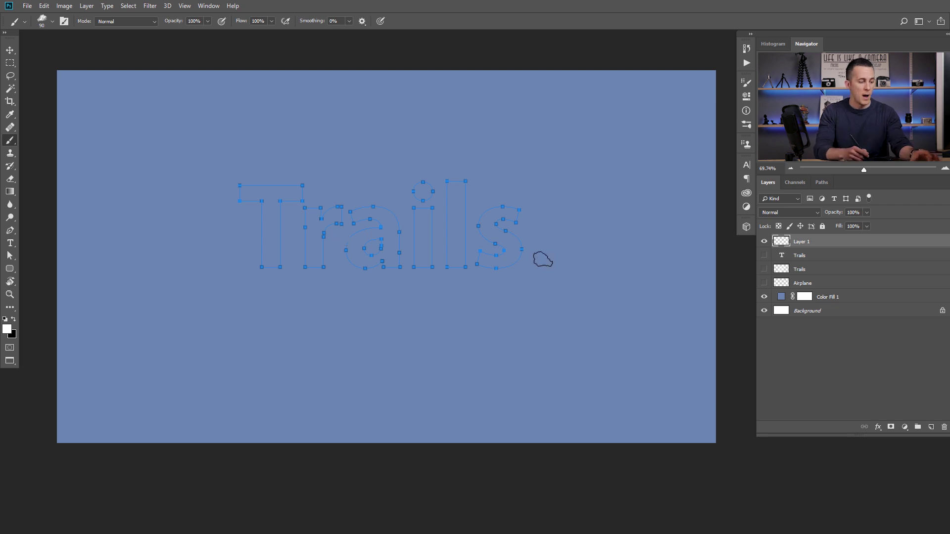
# Set the brush's Size Jitter control in Shape Dynamics and its Opacity Jitter control in Transfer to Off
pyautogui.press('F5')
pyautogui.click(668, 117)
pyautogui.click(671, 125)
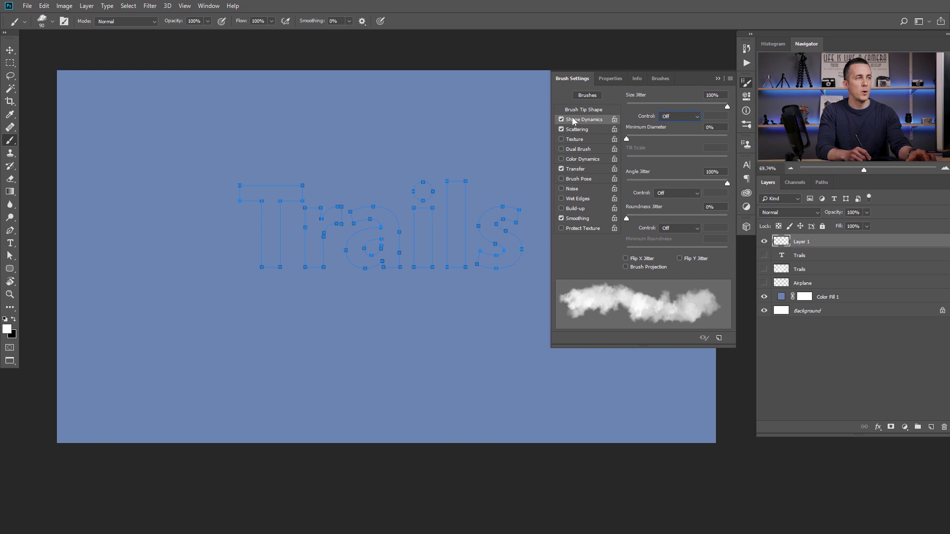
pyautogui.click(671, 115)
pyautogui.click(585, 169)
pyautogui.click(588, 169)
pyautogui.click(673, 117)
pyautogui.click(672, 124)
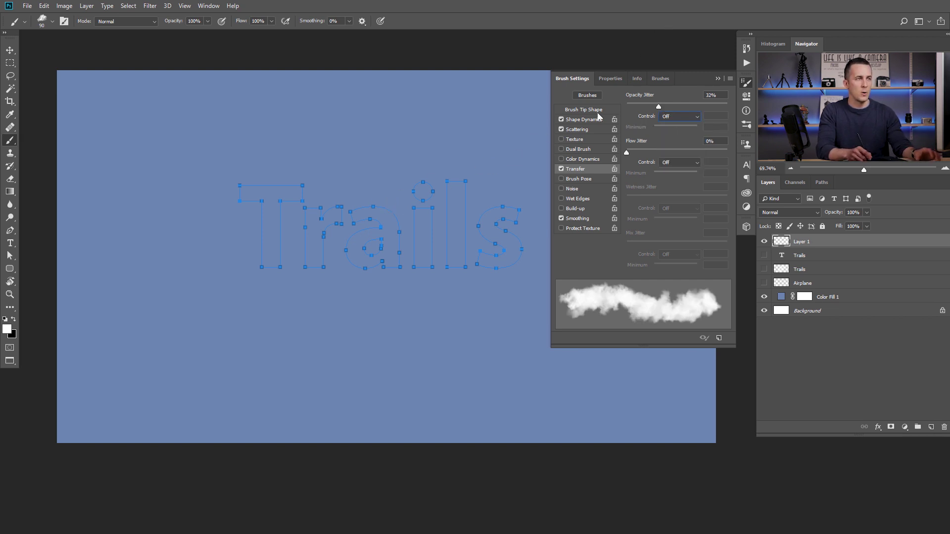
pyautogui.click(716, 79)
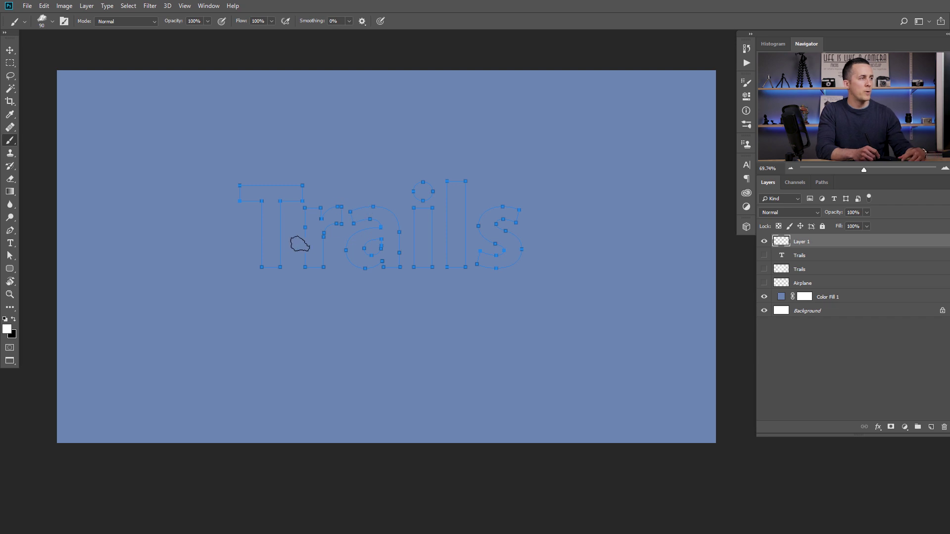
# Try cloud strokes down the stem of the T with the brush reduced to 60 and 45, undoing each one
pyautogui.moveTo(260, 243); pyautogui.dragTo(259, 255)
pyautogui.hotkey('ctrl', 'z')
pyautogui.moveTo(263, 211); pyautogui.dragTo(262, 267)
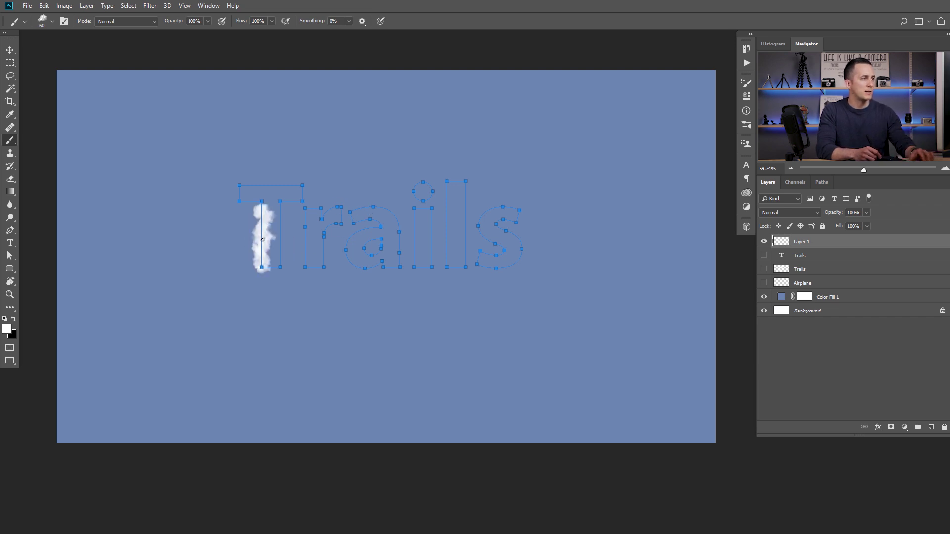
pyautogui.hotkey('ctrl', 'z')
pyautogui.moveTo(262, 214); pyautogui.dragTo(264, 265)
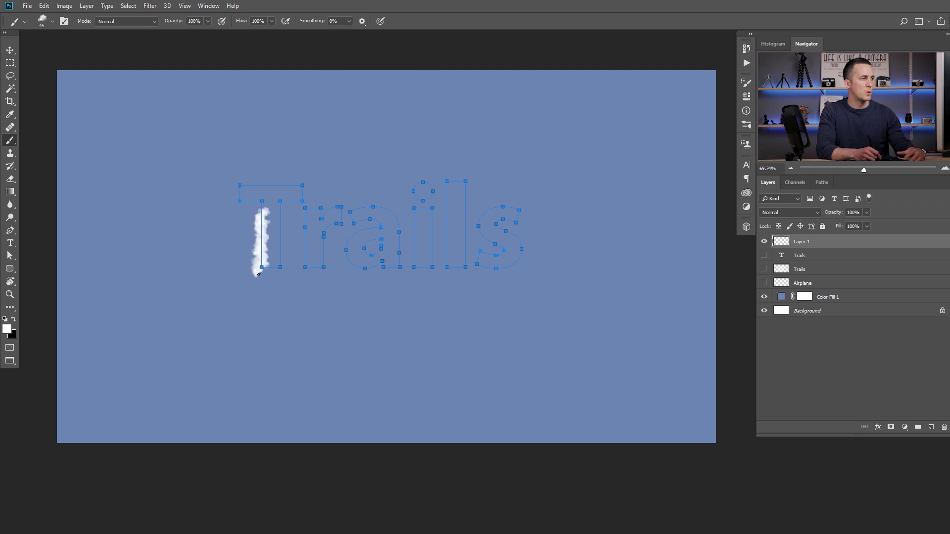
pyautogui.hotkey('ctrl', 'z')
# Set the brush size to 40 while testing strokes on the T and below the outlines, and undo the test strokes
pyautogui.click(249, 194)
pyautogui.moveTo(260, 185)
pyautogui.mouseDown()
pyautogui.moveTo(302, 186)
pyautogui.moveTo(299, 204)
pyautogui.moveTo(279, 206)
pyautogui.moveTo(279, 265)
pyautogui.mouseUp()
pyautogui.hotkey('ctrl', 'z')
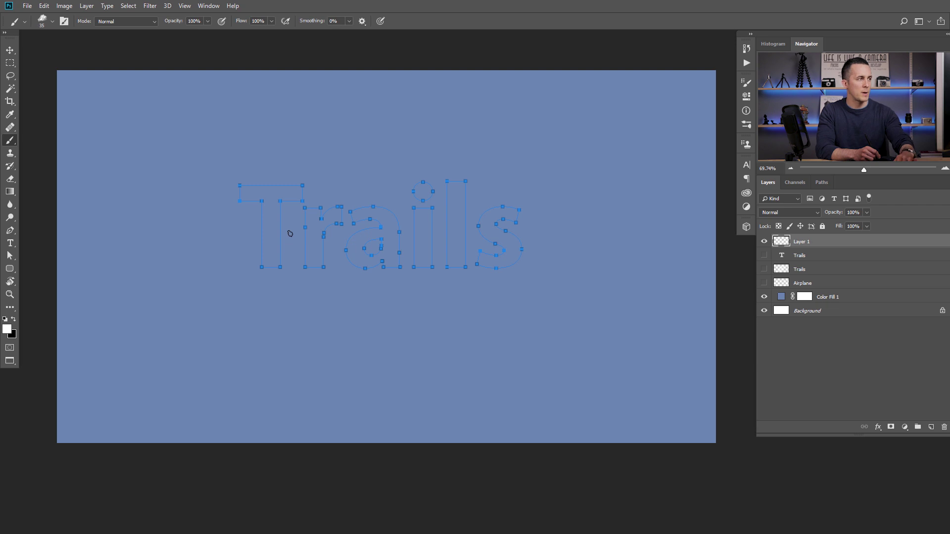
pyautogui.moveTo(257, 203); pyautogui.dragTo(260, 279)
pyautogui.hotkey('ctrl', 'z')
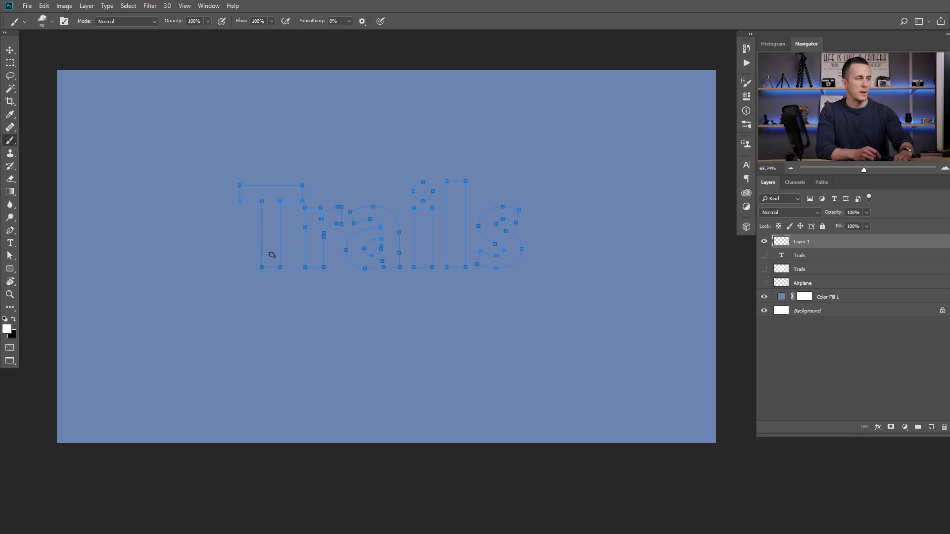
pyautogui.moveTo(225, 315)
pyautogui.mouseDown()
pyautogui.moveTo(540, 342)
pyautogui.moveTo(585, 310)
pyautogui.moveTo(318, 369)
pyautogui.moveTo(188, 349)
pyautogui.mouseUp()
pyautogui.hotkey('ctrl', 'z')
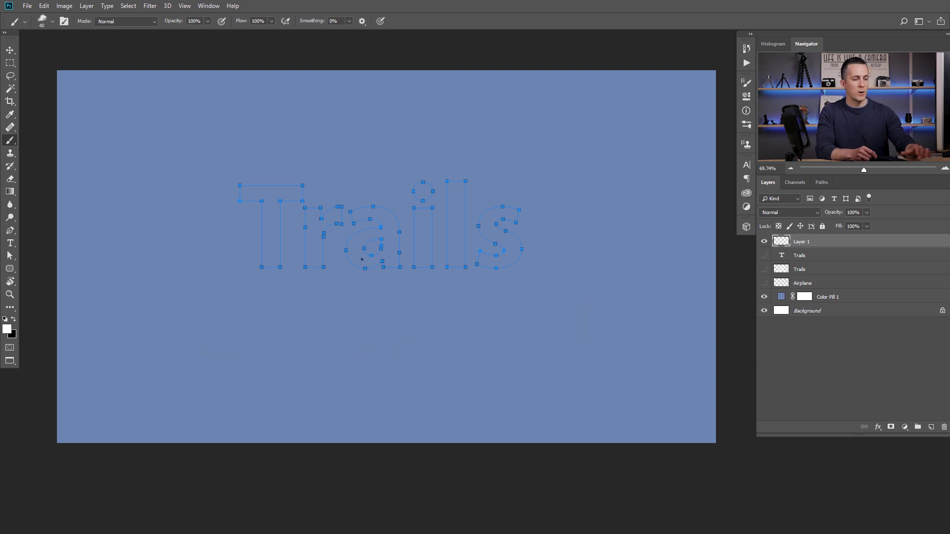
# Stroke the "Trails" work path with the Brush on the new layer, without simulated pressure, and dismiss the path
pyautogui.press('p')
pyautogui.rightClick(389, 240)
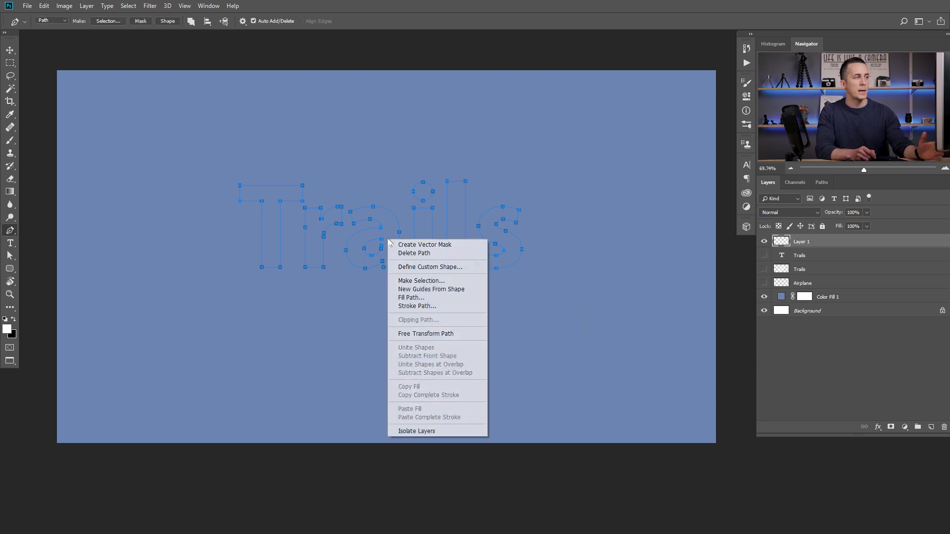
pyautogui.click(417, 307)
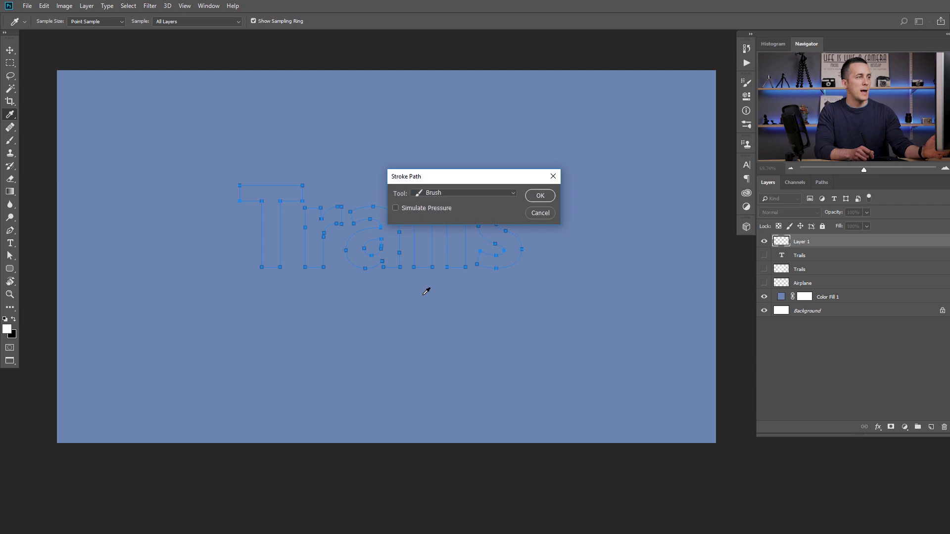
pyautogui.click(433, 196)
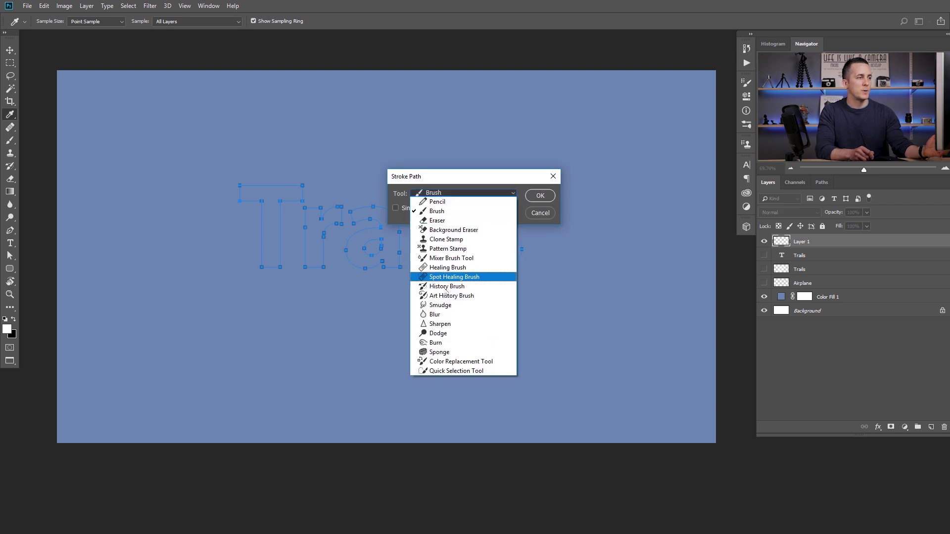
pyautogui.click(438, 212)
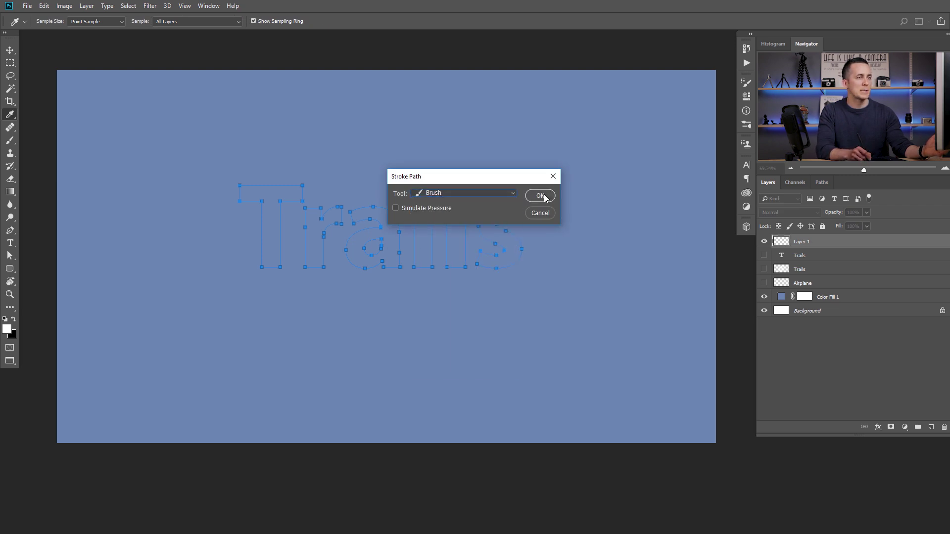
pyautogui.click(545, 197)
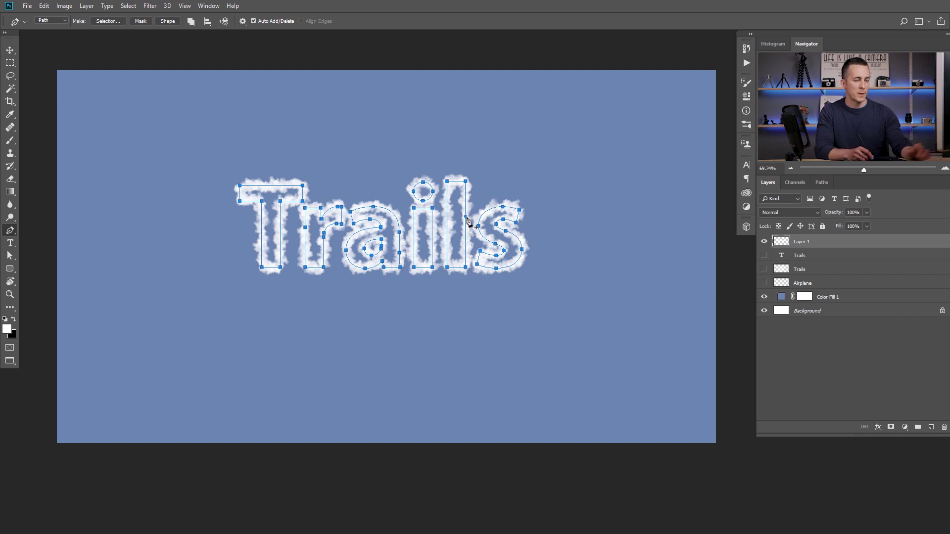
pyautogui.press('Return')
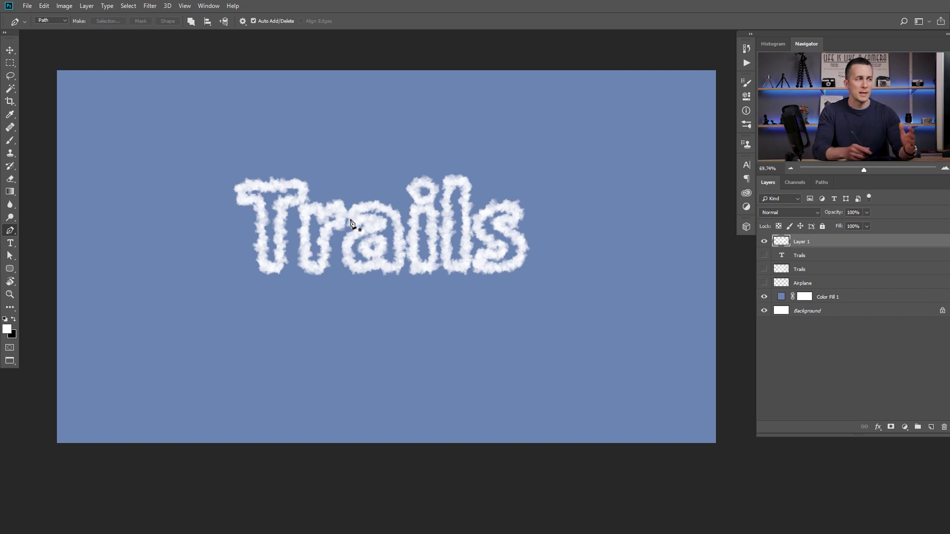
# Try a cloud brush stroke along the base of the letters from the T to the a and undo it
pyautogui.press('b')
pyautogui.moveTo(276, 264); pyautogui.dragTo(391, 270)
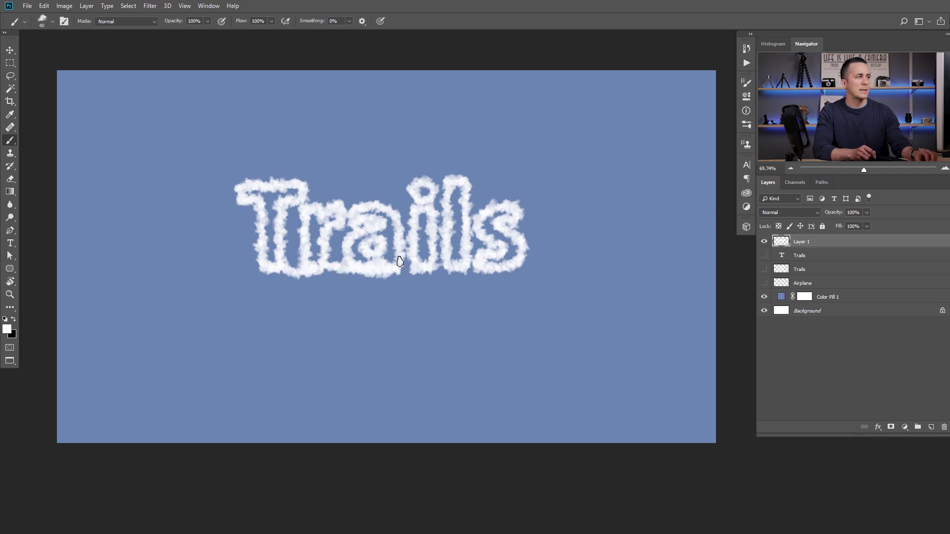
pyautogui.hotkey('ctrl', 'z')
# Smudge the cloud letters' lower edges and, with a larger brush, the upper end of the s at 60% strength
pyautogui.moveTo(11, 204); pyautogui.dragTo(45, 225)
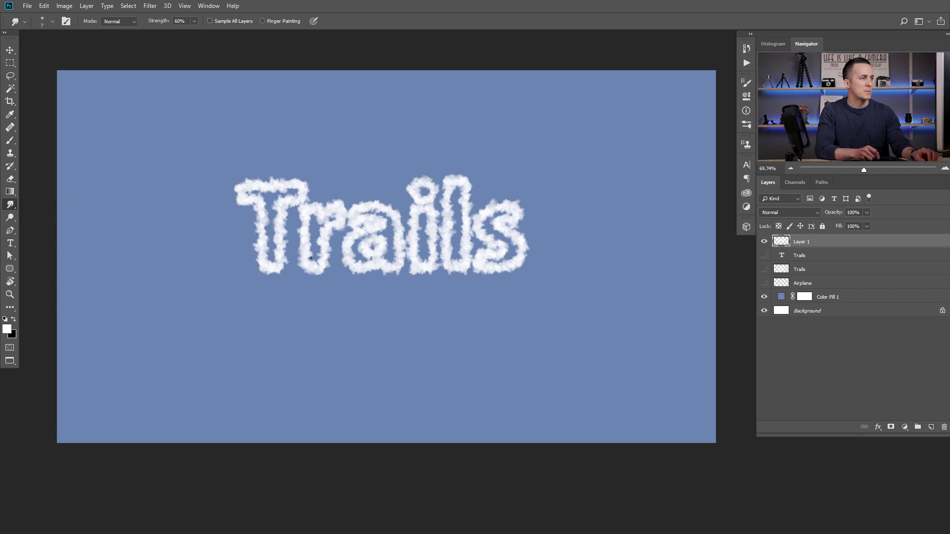
pyautogui.moveTo(285, 266)
pyautogui.mouseDown()
pyautogui.moveTo(397, 267)
pyautogui.moveTo(422, 280)
pyautogui.moveTo(434, 269)
pyautogui.moveTo(484, 276)
pyautogui.moveTo(566, 265)
pyautogui.mouseUp()
pyautogui.press(']')
pyautogui.moveTo(508, 208); pyautogui.dragTo(544, 202)
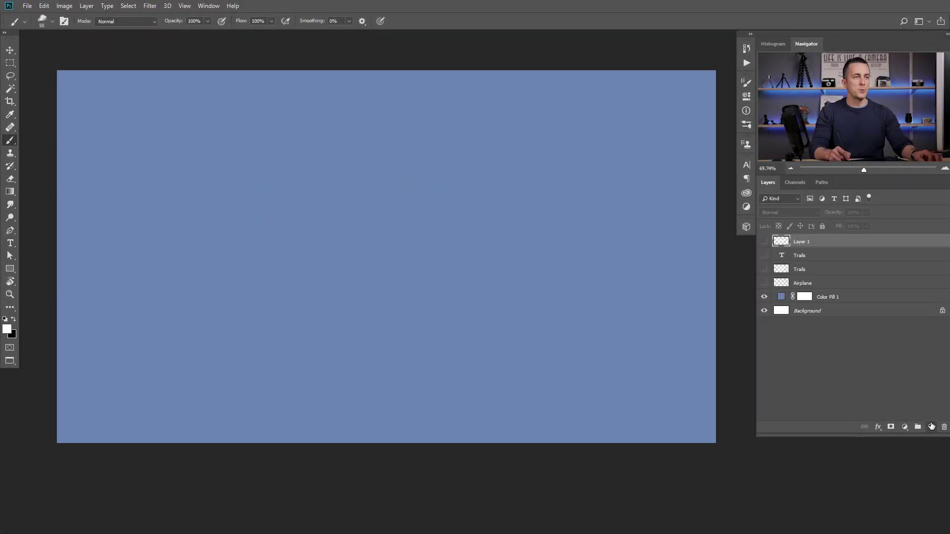
# Add another empty layer and choose the fish as the shape for the Custom Shape tool
pyautogui.click(931, 427)
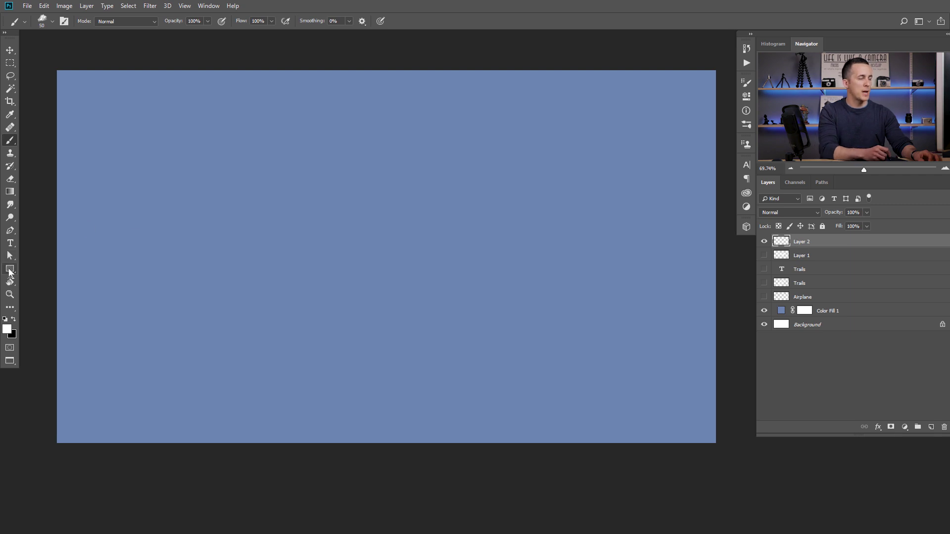
pyautogui.click(10, 269)
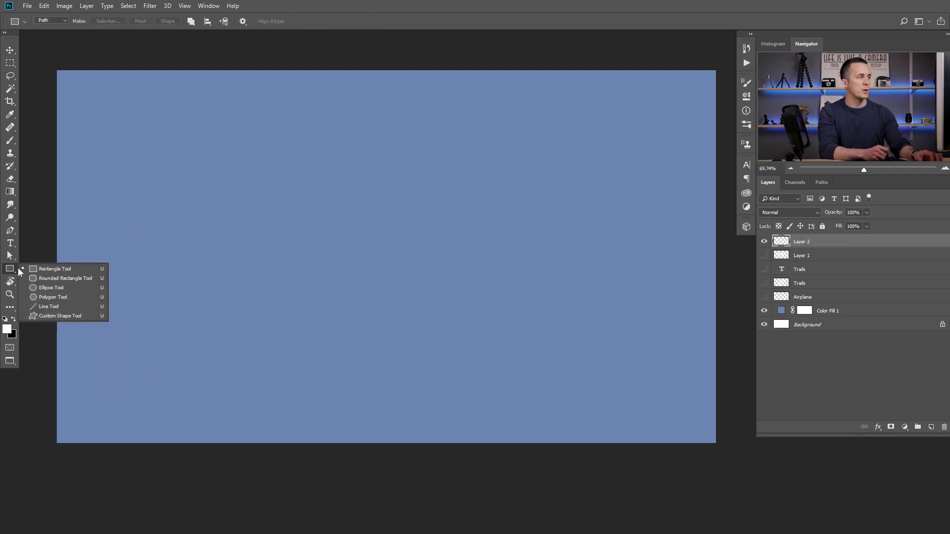
pyautogui.click(60, 316)
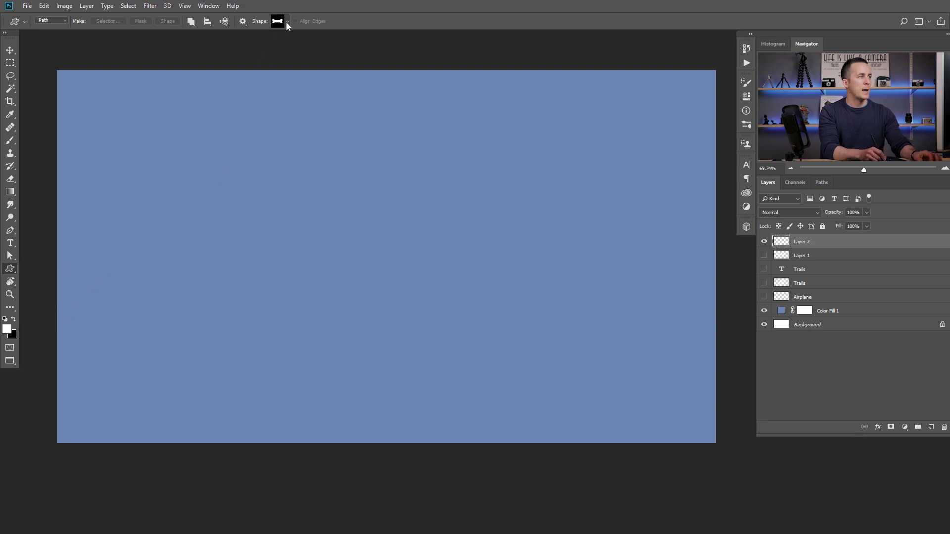
pyautogui.click(288, 21)
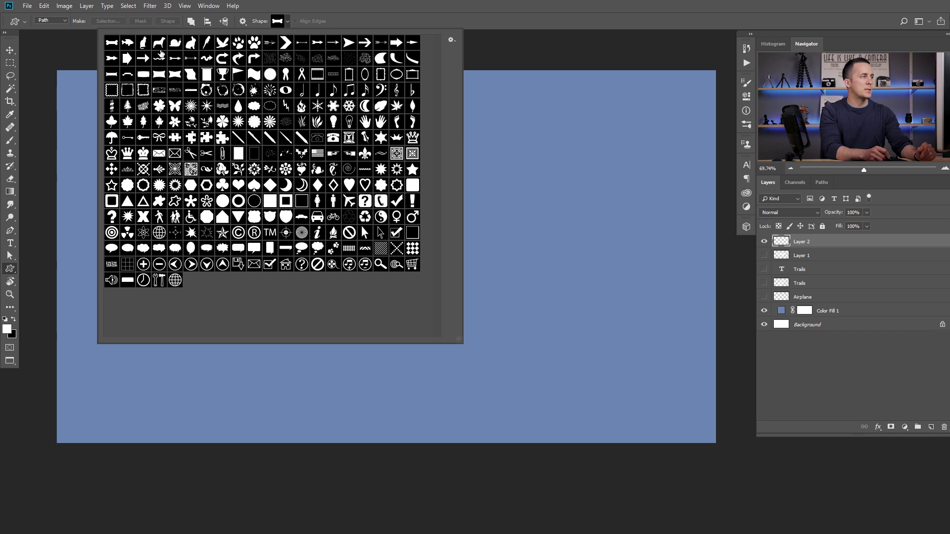
pyautogui.click(479, 17)
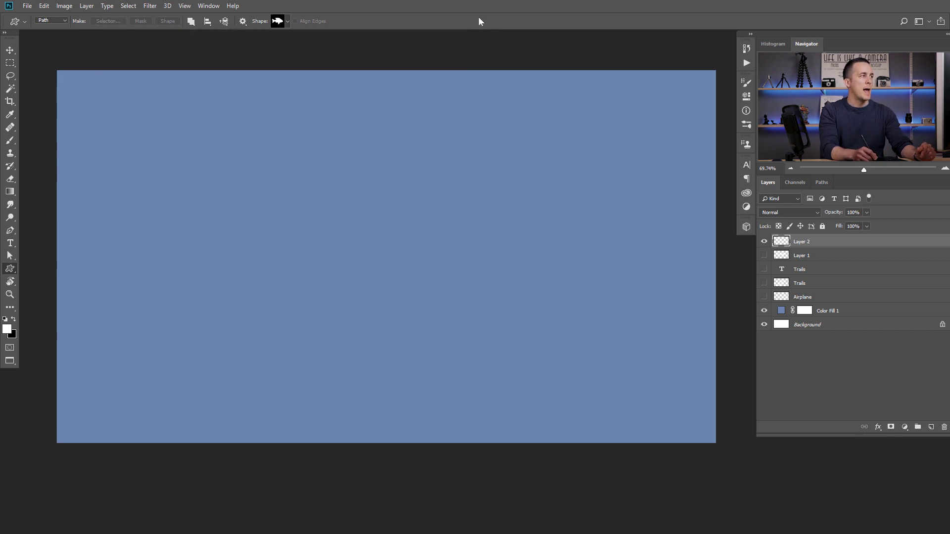
# Draw a large fish in the middle of the canvas with the Custom Shape tool in Path mode
pyautogui.click(58, 20)
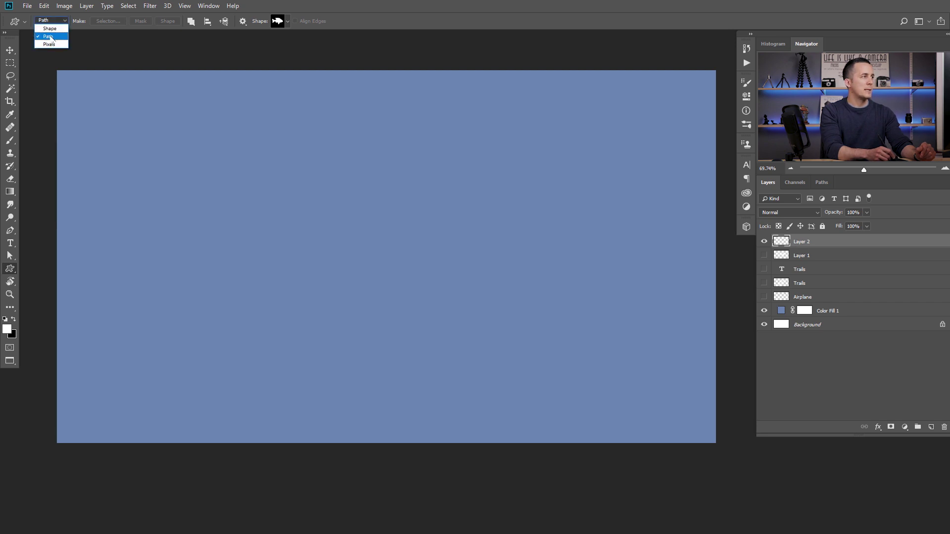
pyautogui.click(52, 37)
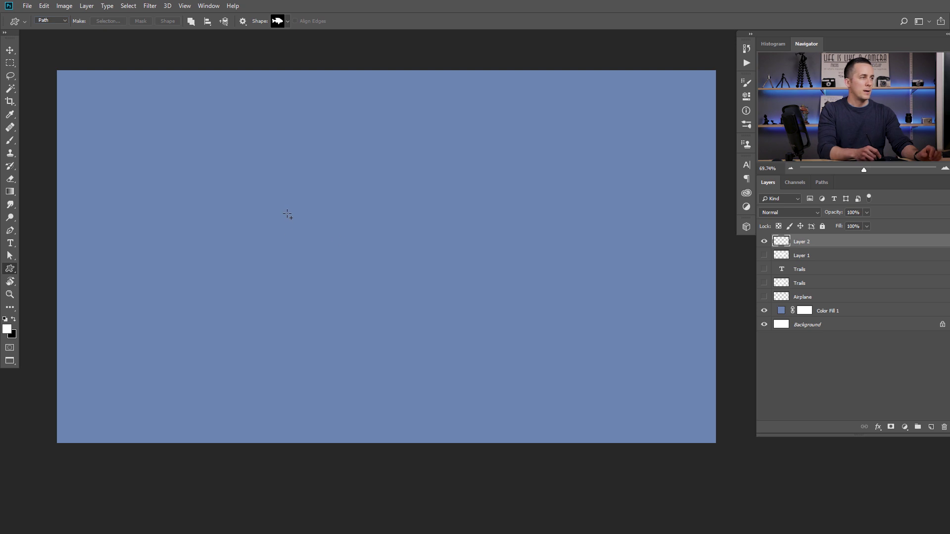
pyautogui.moveTo(284, 219); pyautogui.dragTo(549, 299)
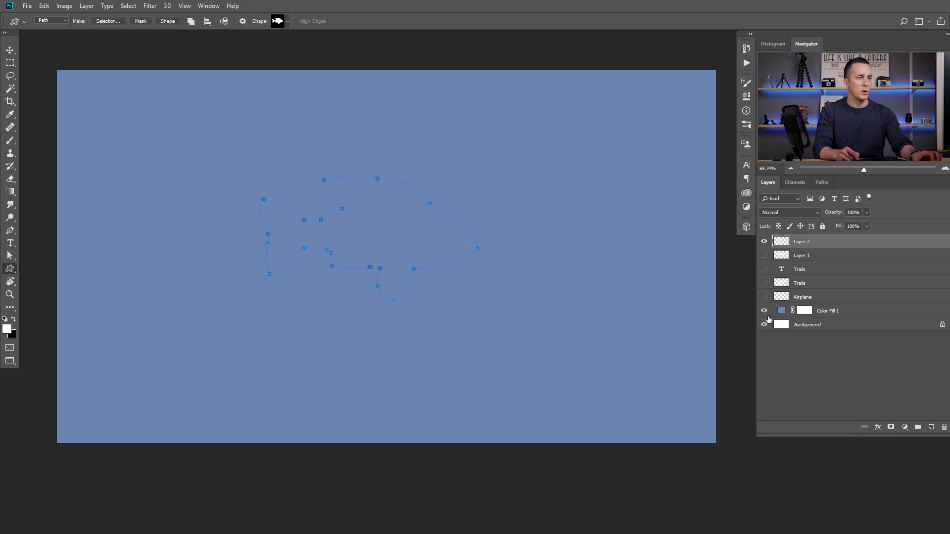
# Check the fish path against the white background, then try a cloud brush stroke across the fish's body and undo it
pyautogui.click(764, 312)
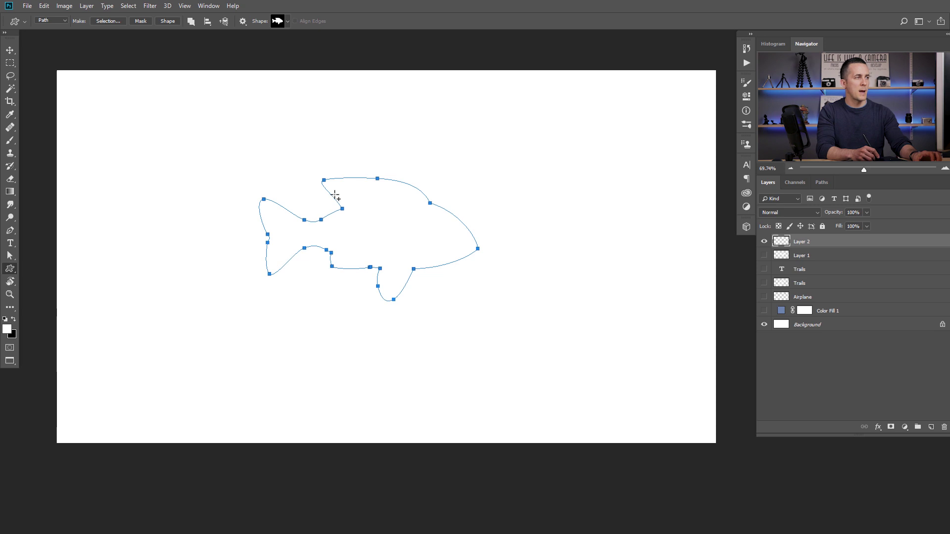
pyautogui.click(764, 310)
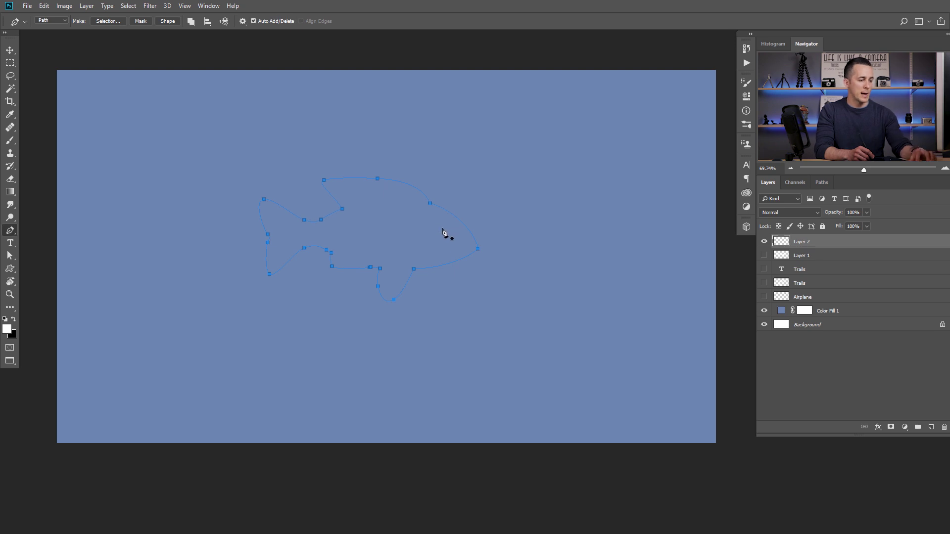
pyautogui.press('b')
pyautogui.moveTo(432, 267)
pyautogui.mouseDown()
pyautogui.moveTo(479, 245)
pyautogui.moveTo(446, 206)
pyautogui.mouseUp()
pyautogui.hotkey('ctrl', 'z')
pyautogui.press('p')
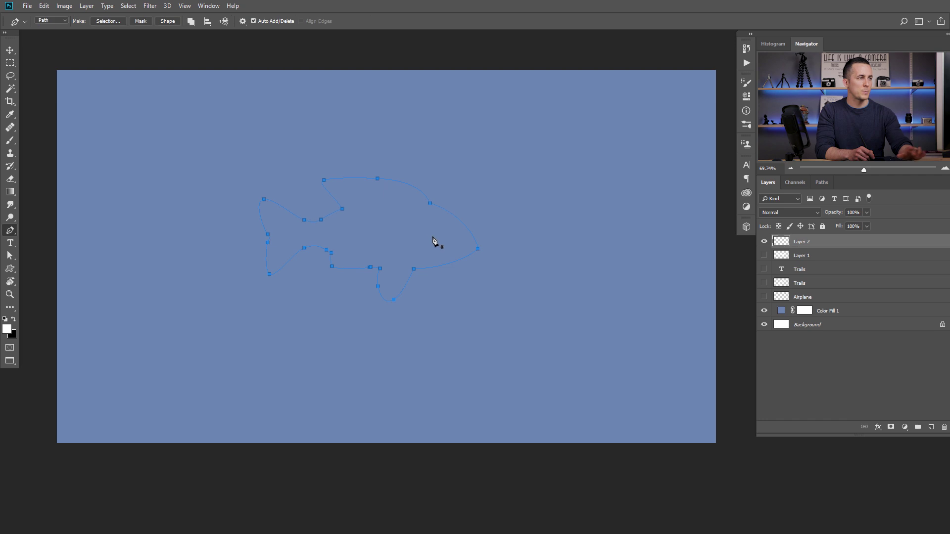
# Stroke the fish path with the Brush tool, leaving Simulate Pressure off, and hide the path outline
pyautogui.rightClick(434, 239)
pyautogui.click(460, 304)
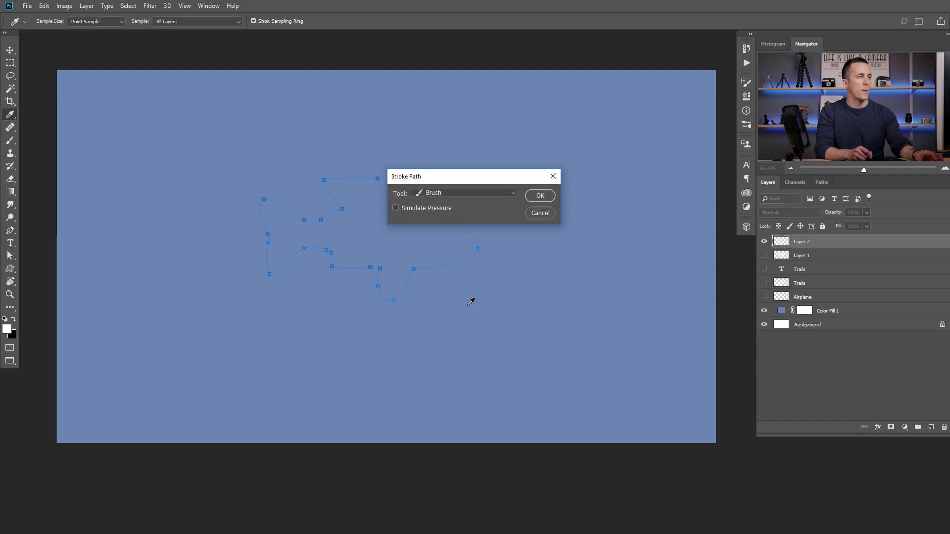
pyautogui.click(540, 196)
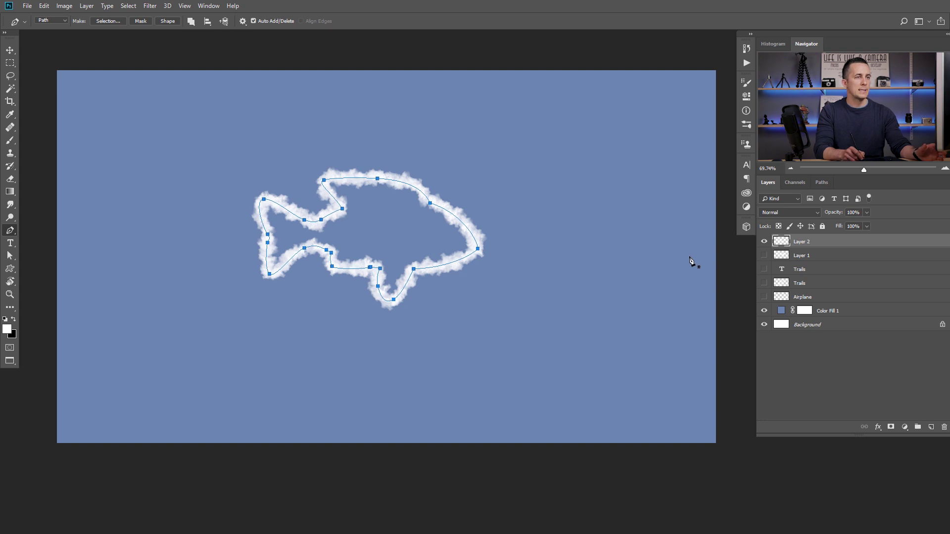
pyautogui.press('v')
pyautogui.hotkey('ctrl', 'h')
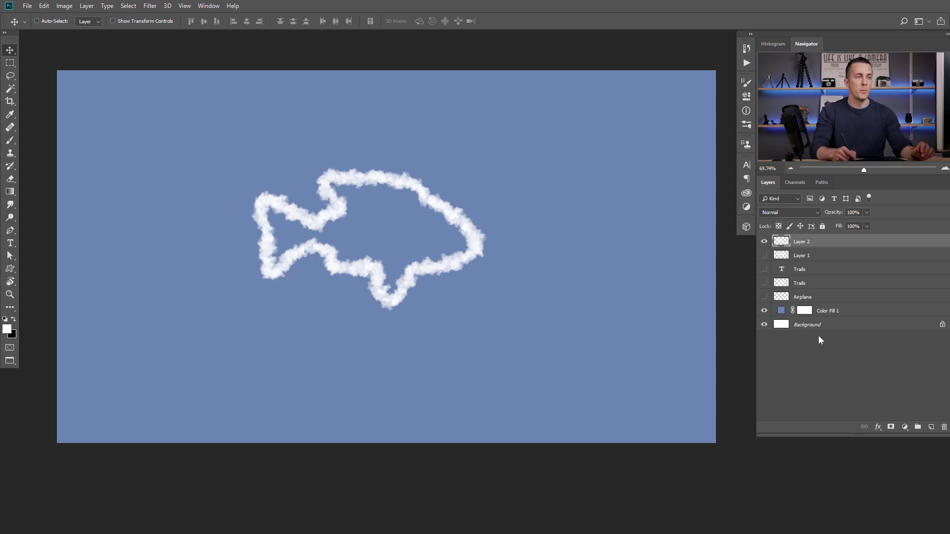
# On a new layer, paint cloud bubbles above the fish's mouth, an eye and short tail and fin lines
pyautogui.click(930, 425)
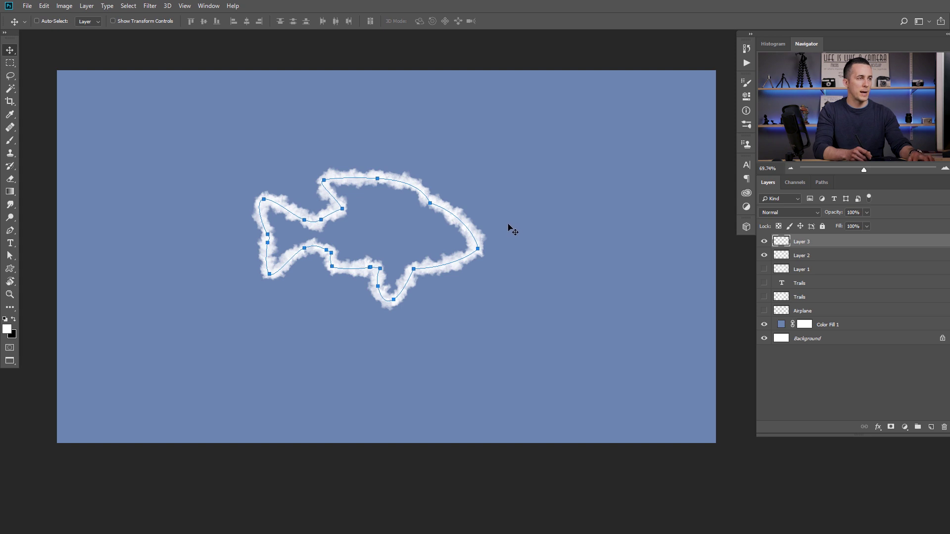
pyautogui.press('b')
pyautogui.press('Return')
pyautogui.moveTo(497, 203)
pyautogui.mouseDown()
pyautogui.moveTo(503, 193)
pyautogui.moveTo(519, 210)
pyautogui.mouseUp()
pyautogui.moveTo(539, 123); pyautogui.dragTo(548, 120)
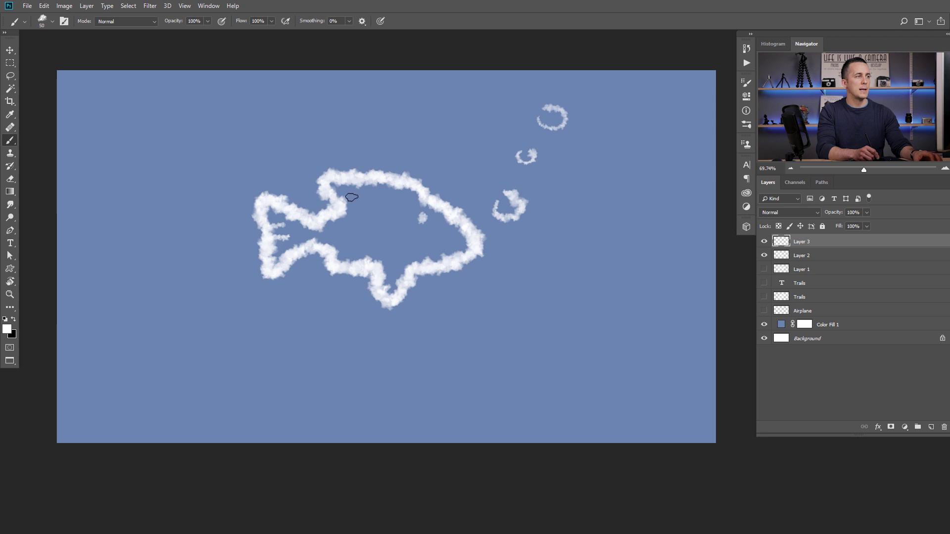
pyautogui.moveTo(389, 200); pyautogui.dragTo(385, 184)
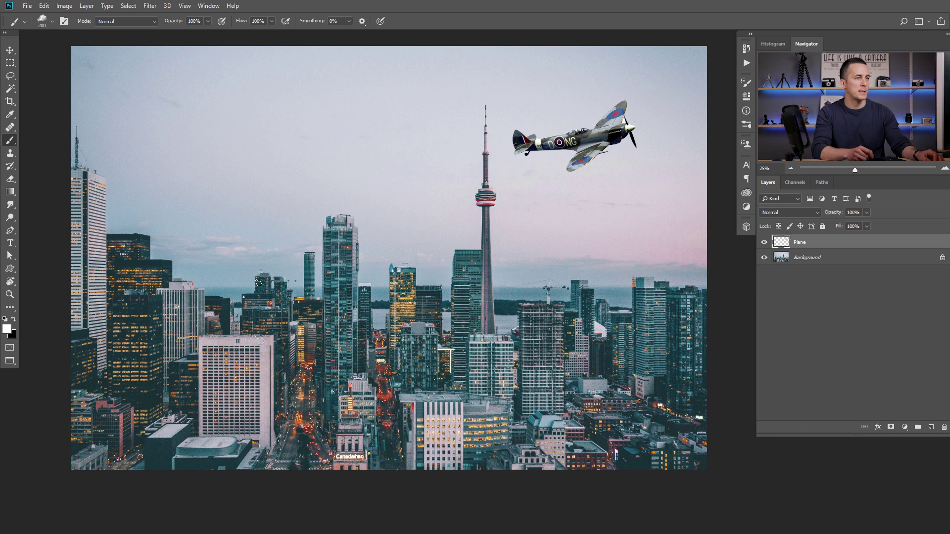
# In the city skyline document, toggle the Plane layer's visibility to check it and nudge the airplane slightly to the right
pyautogui.click(765, 242)
pyautogui.click(765, 242)
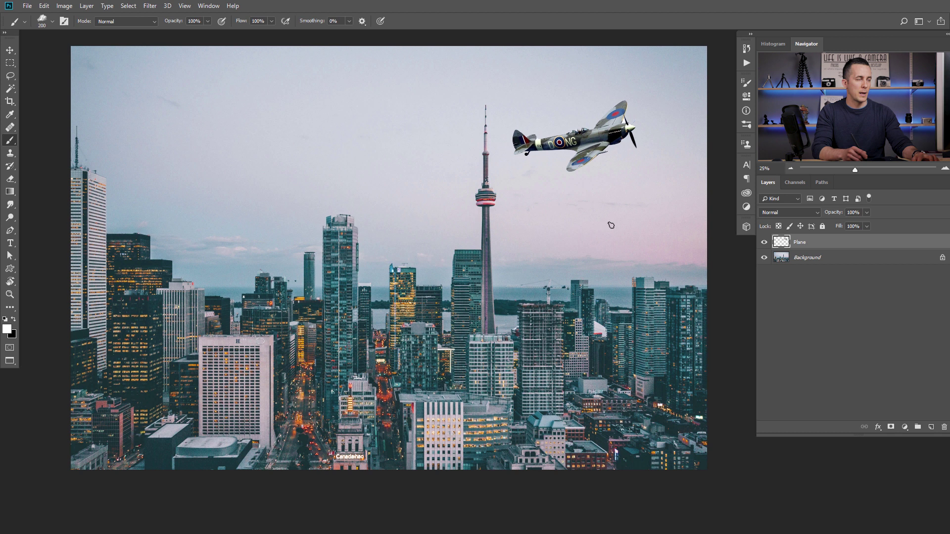
pyautogui.press('v')
pyautogui.moveTo(617, 152)
pyautogui.mouseDown()
pyautogui.moveTo(636, 158)
pyautogui.moveTo(604, 142)
pyautogui.mouseUp()
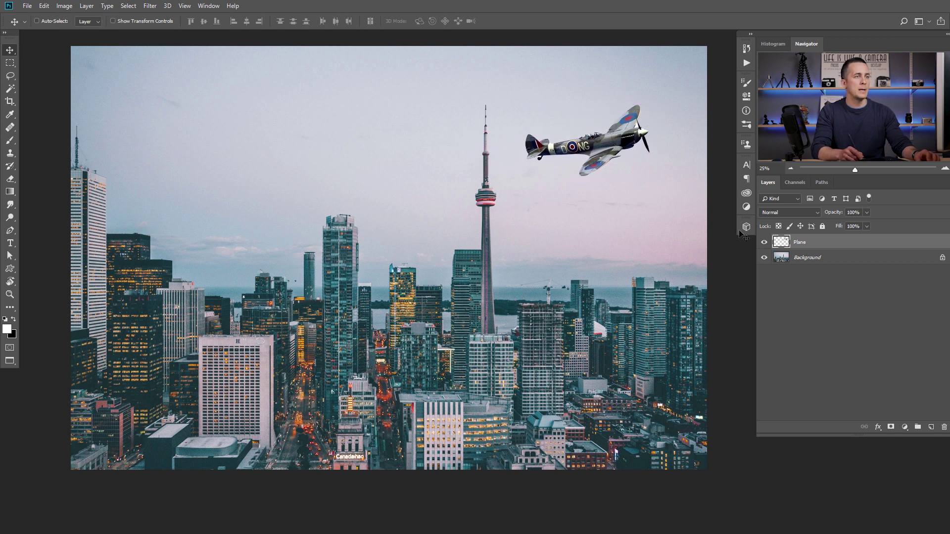
# Add an empty layer named Trails and place it beneath the Plane layer
pyautogui.click(932, 427)
pyautogui.doubleClick(801, 243)
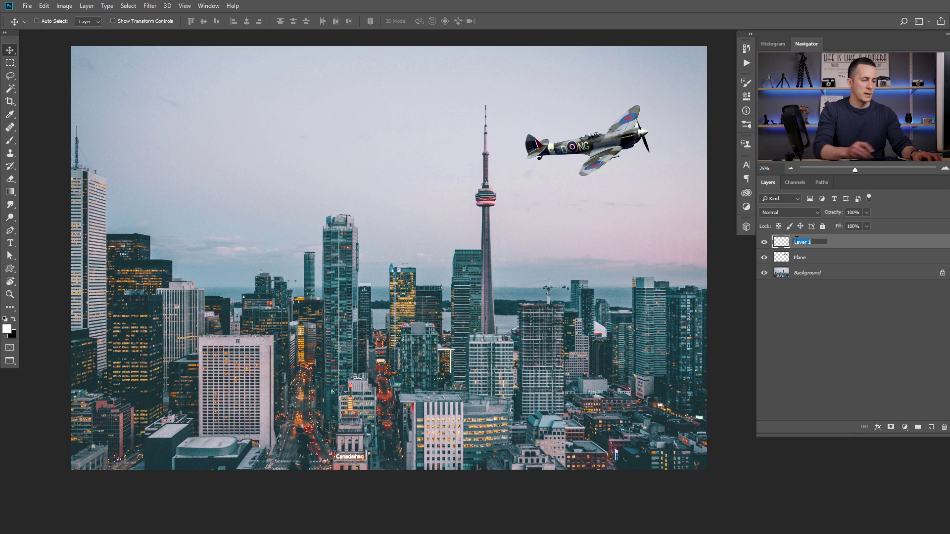
pyautogui.write('Trails')
pyautogui.press('Return')
pyautogui.moveTo(782, 243); pyautogui.dragTo(794, 270)
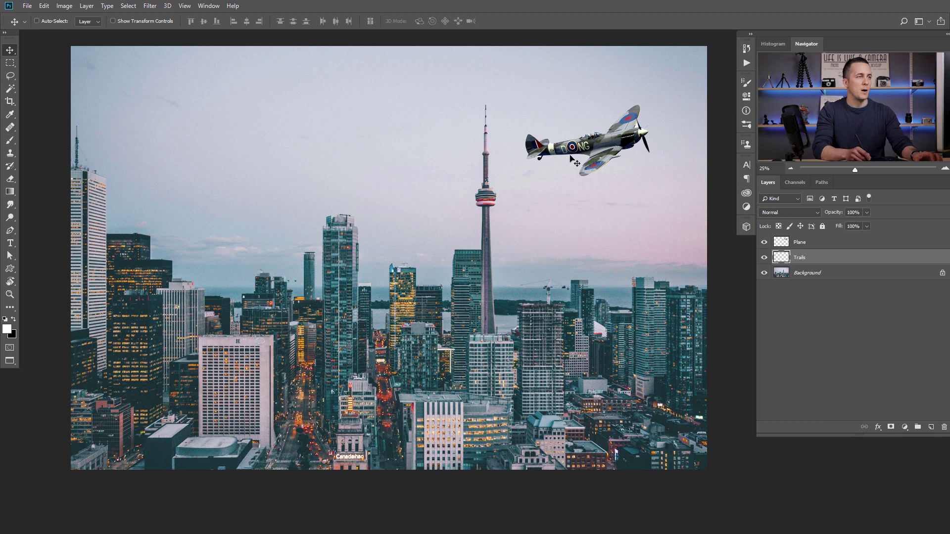
# Try several white cloud brush trails behind the airplane, including a looping one, and undo each of them
pyautogui.press('b')
pyautogui.moveTo(564, 152)
pyautogui.mouseDown()
pyautogui.moveTo(292, 217)
pyautogui.moveTo(377, 307)
pyautogui.moveTo(489, 285)
pyautogui.mouseUp()
pyautogui.hotkey('ctrl', 'z')
pyautogui.moveTo(532, 153); pyautogui.dragTo(319, 190)
pyautogui.moveTo(244, 185)
pyautogui.mouseDown()
pyautogui.moveTo(253, 250)
pyautogui.moveTo(188, 278)
pyautogui.mouseUp()
pyautogui.hotkey('ctrl', 'z')
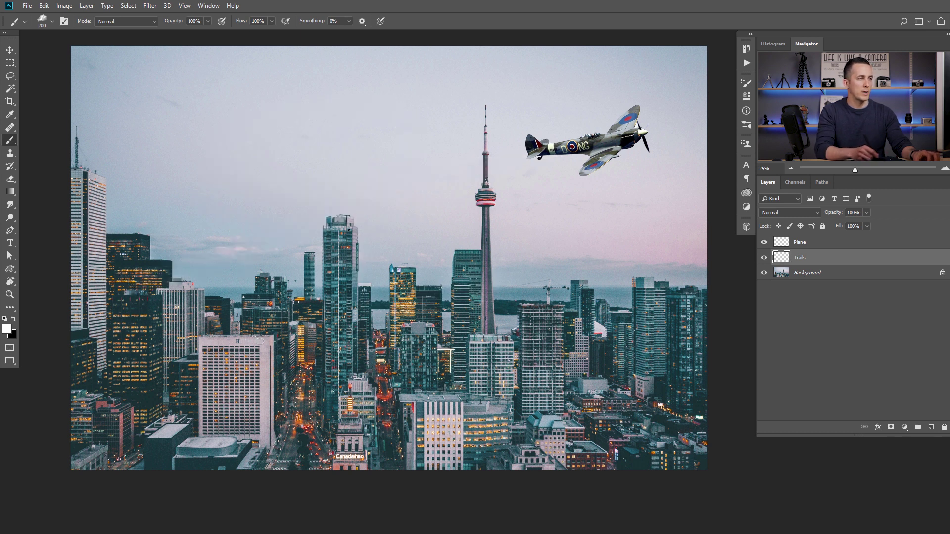
pyautogui.moveTo(527, 156)
pyautogui.mouseDown()
pyautogui.moveTo(356, 160)
pyautogui.moveTo(401, 141)
pyautogui.moveTo(132, 316)
pyautogui.moveTo(269, 298)
pyautogui.moveTo(321, 279)
pyautogui.mouseUp()
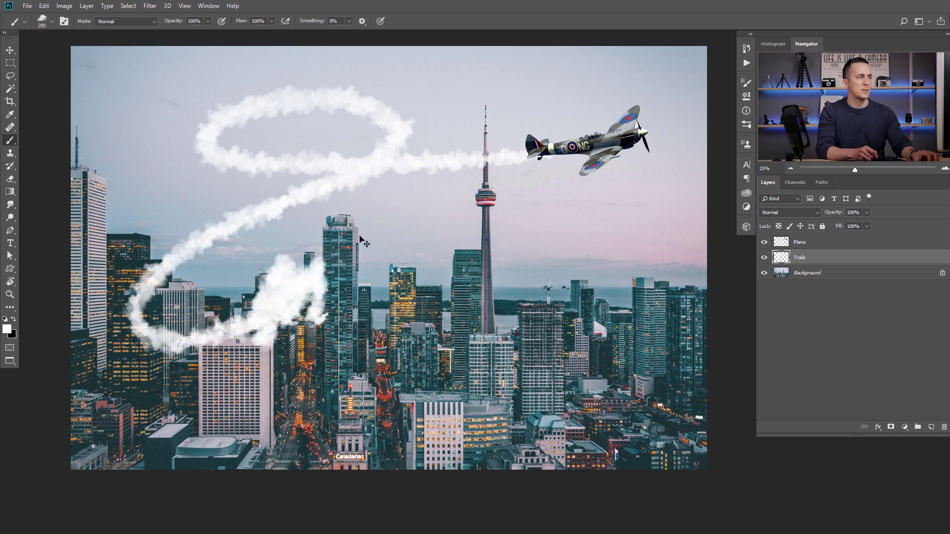
pyautogui.hotkey('ctrl', 'z')
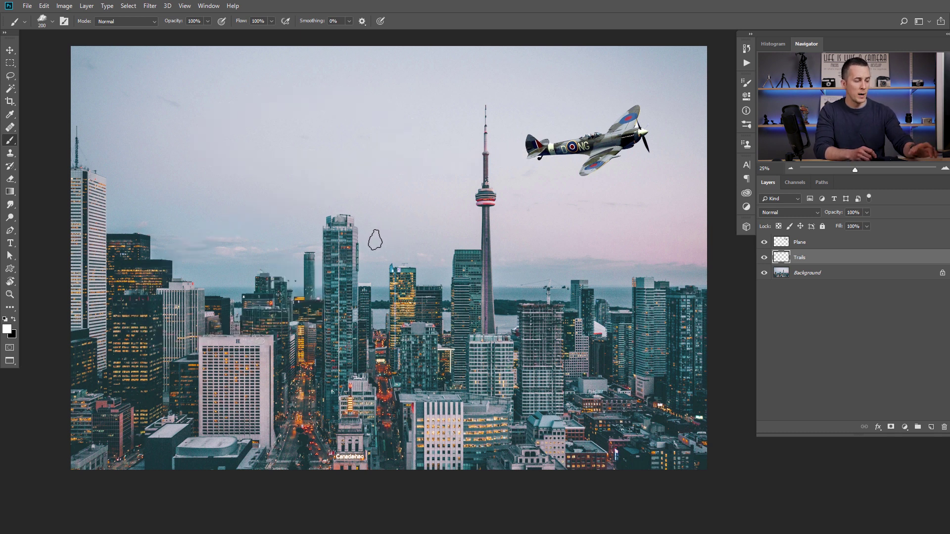
# Enable Color Dynamics for the brush with 75% Brightness Jitter, then try a smoke stroke in the sky and undo it
pyautogui.press('F5')
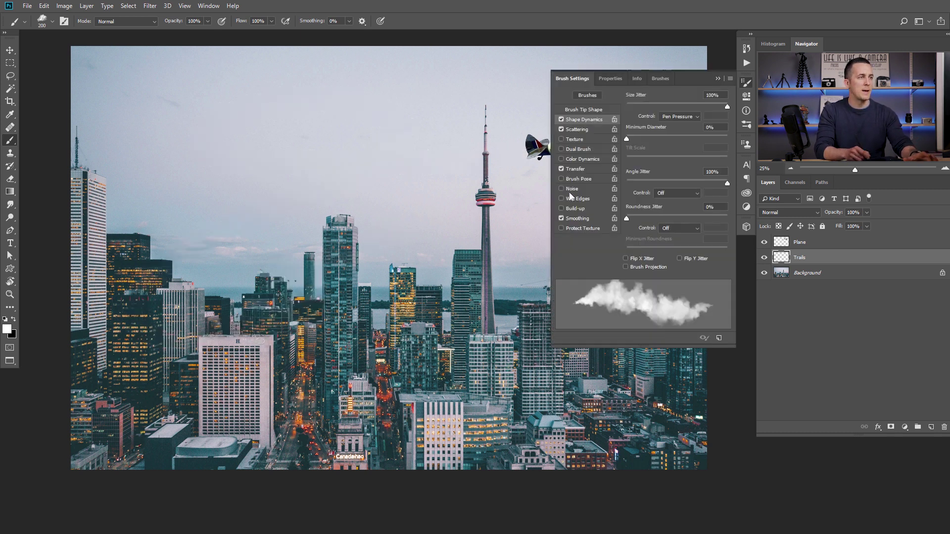
pyautogui.click(582, 159)
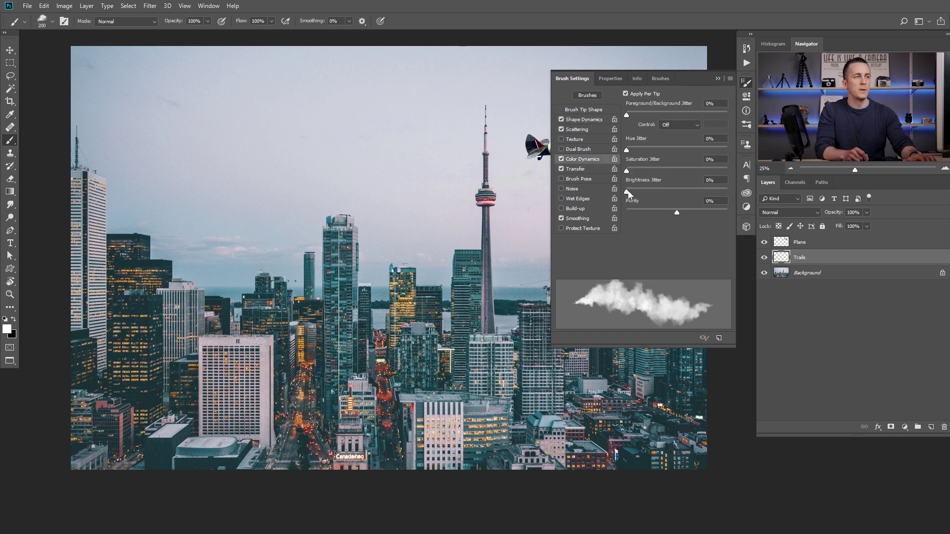
pyautogui.moveTo(710, 193); pyautogui.dragTo(702, 193)
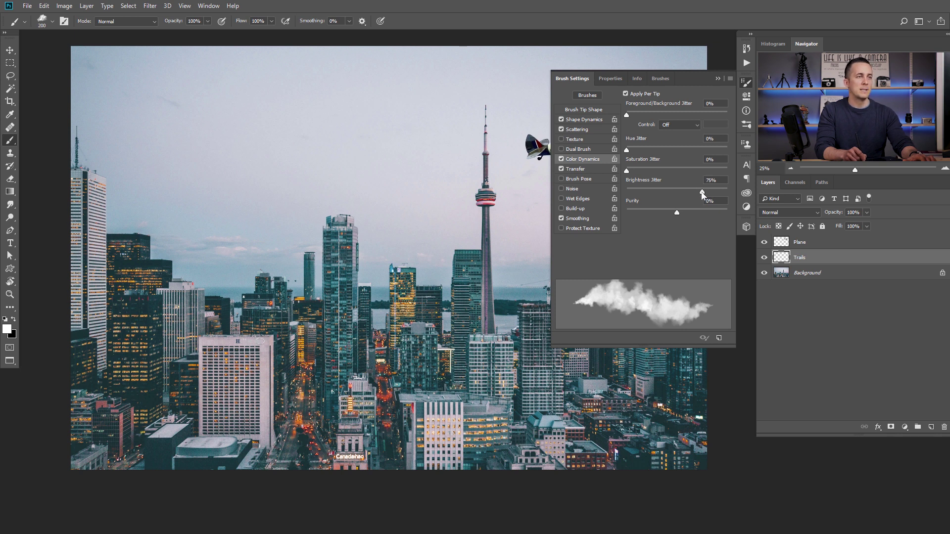
pyautogui.moveTo(397, 170)
pyautogui.mouseDown()
pyautogui.moveTo(182, 178)
pyautogui.moveTo(295, 108)
pyautogui.moveTo(237, 247)
pyautogui.moveTo(344, 322)
pyautogui.moveTo(418, 126)
pyautogui.mouseUp()
pyautogui.hotkey('ctrl', 'z')
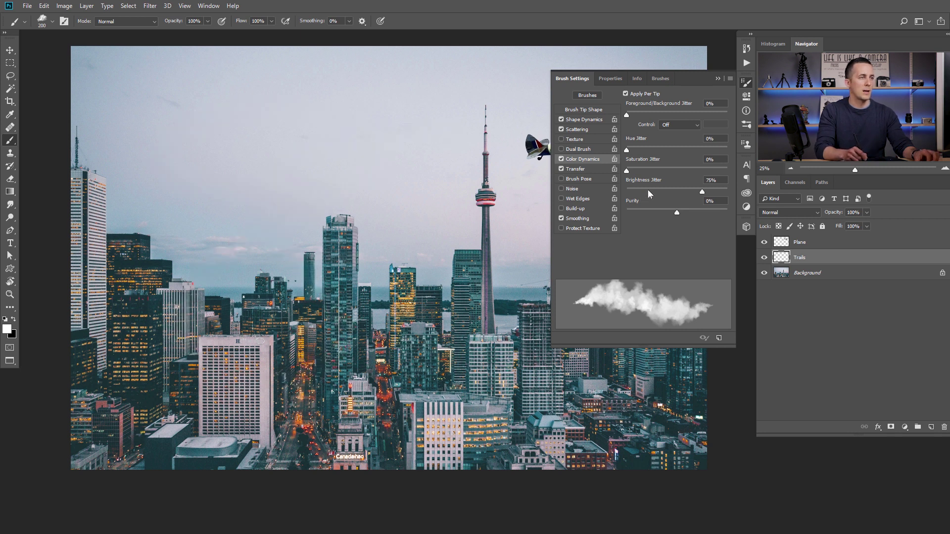
# Try a looping smoke trail from the airplane to the photo's left edge with Brightness Jitter at 10%
pyautogui.moveTo(307, 208)
pyautogui.mouseDown()
pyautogui.moveTo(191, 171)
pyautogui.moveTo(332, 154)
pyautogui.moveTo(208, 215)
pyautogui.moveTo(154, 158)
pyautogui.moveTo(366, 183)
pyautogui.moveTo(501, 156)
pyautogui.moveTo(356, 163)
pyautogui.moveTo(469, 176)
pyautogui.moveTo(350, 202)
pyautogui.moveTo(354, 123)
pyautogui.moveTo(222, 282)
pyautogui.moveTo(74, 386)
pyautogui.mouseUp()
pyautogui.hotkey('ctrl', 'z')
pyautogui.hotkey('ctrl', 'z')
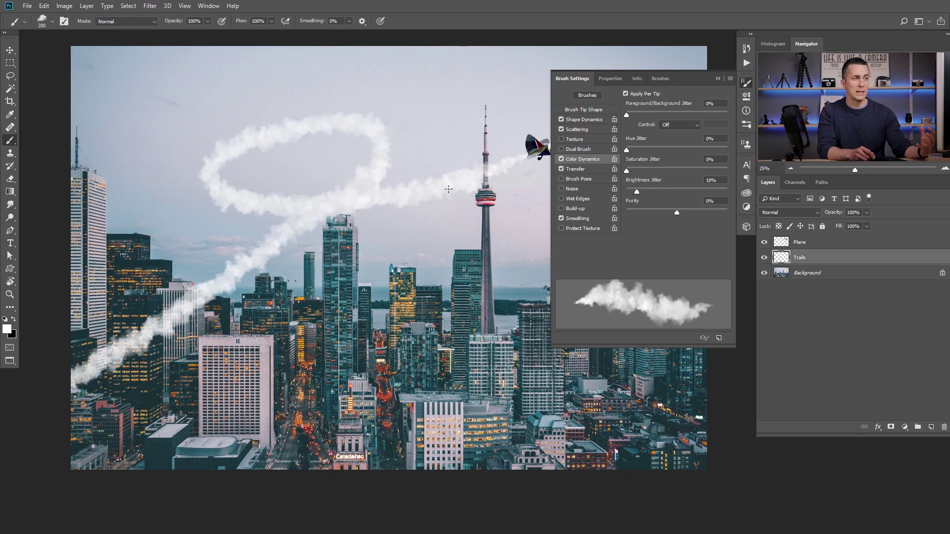
# Reset Brightness Jitter to 0%, undo the looping trail and another test trail, and disable Color Dynamics
pyautogui.moveTo(637, 191); pyautogui.dragTo(625, 191)
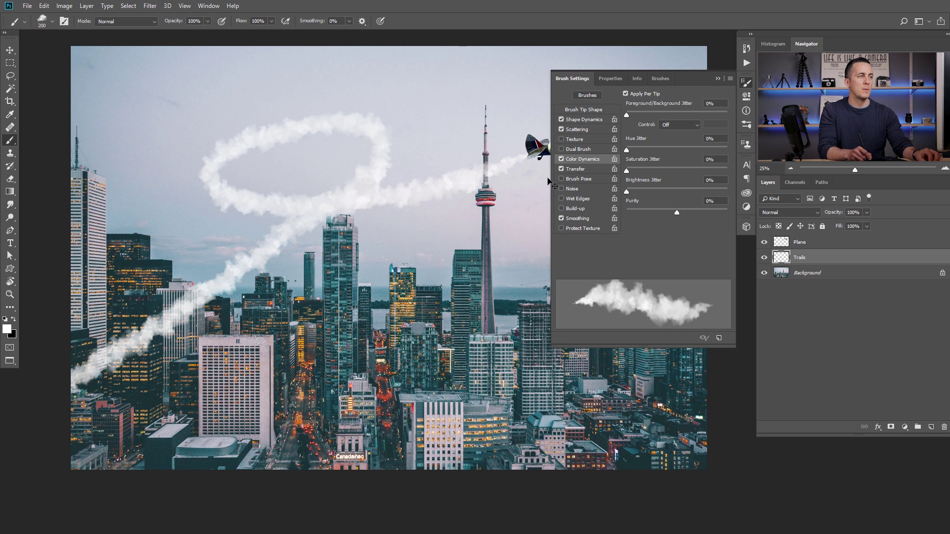
pyautogui.hotkey('ctrl', 'z')
pyautogui.moveTo(532, 154)
pyautogui.mouseDown()
pyautogui.moveTo(318, 157)
pyautogui.moveTo(74, 235)
pyautogui.mouseUp()
pyautogui.hotkey('ctrl', 'z')
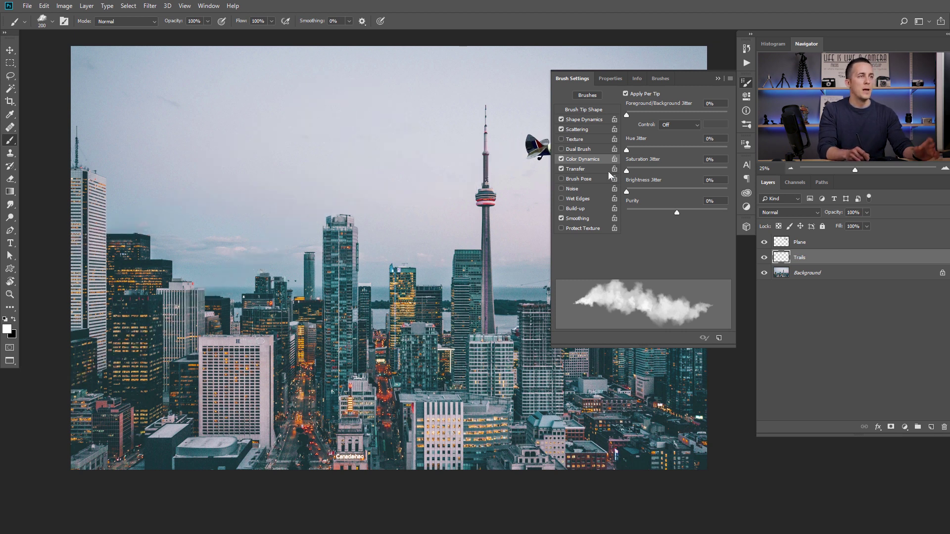
pyautogui.click(561, 159)
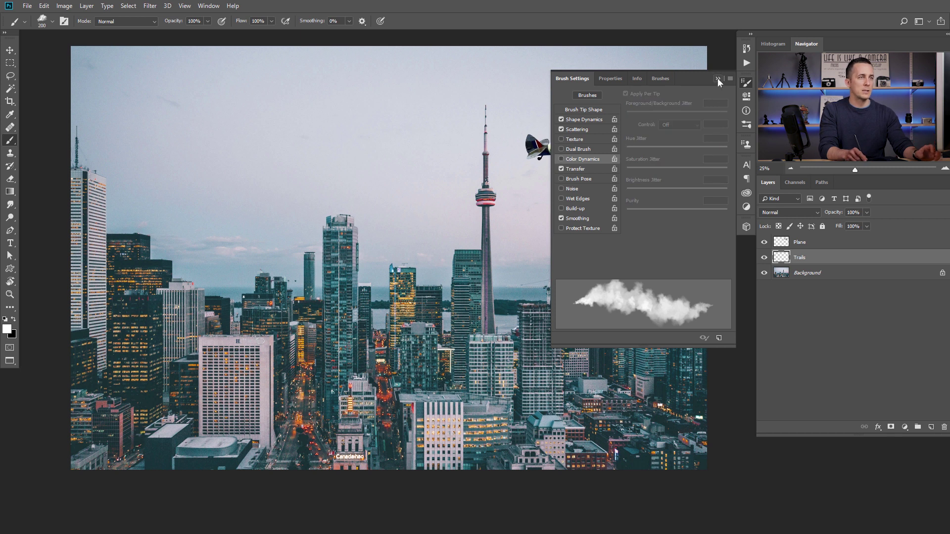
pyautogui.click(718, 79)
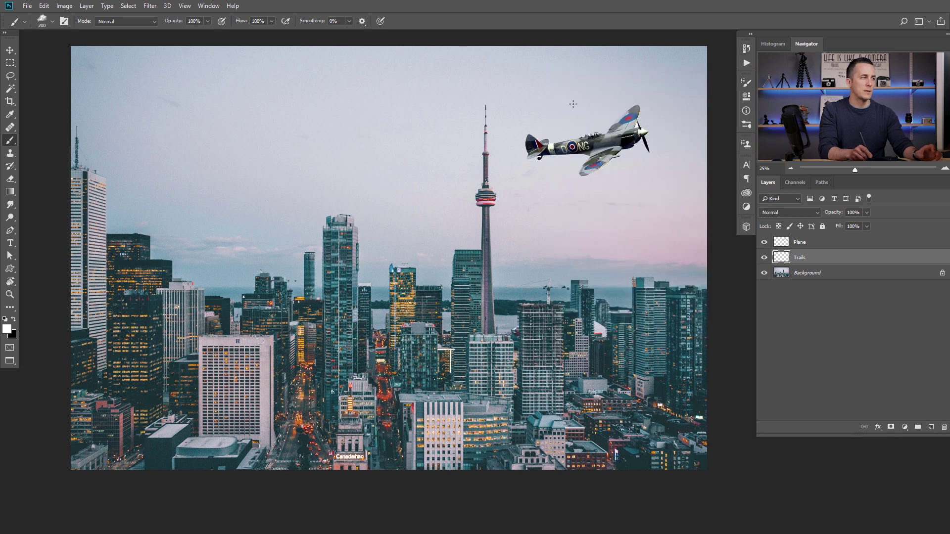
# Set the foreground color to red (ff0000), try a looping red trail behind the airplane and undo it
pyautogui.click(7, 330)
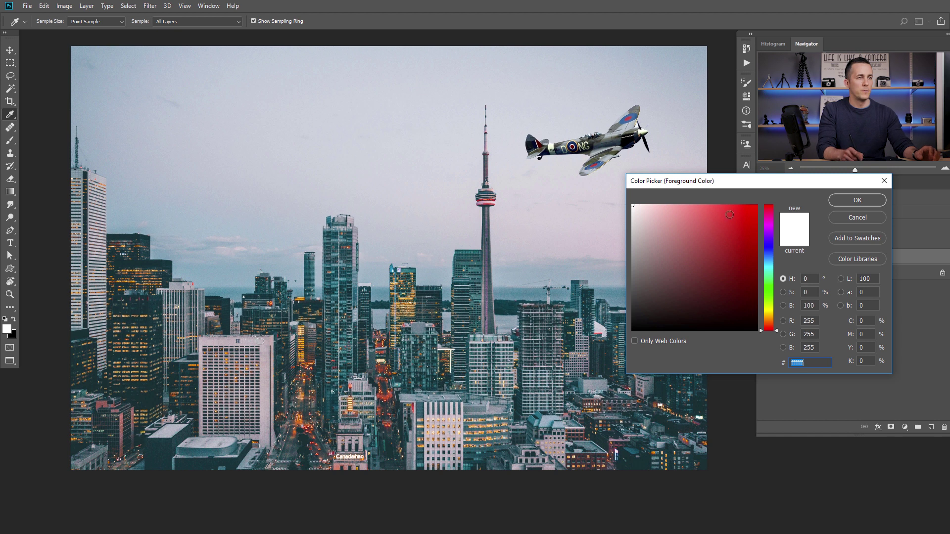
pyautogui.write('ff0000')
pyautogui.click(847, 200)
pyautogui.moveTo(563, 158)
pyautogui.mouseDown()
pyautogui.moveTo(346, 153)
pyautogui.moveTo(219, 244)
pyautogui.moveTo(69, 329)
pyautogui.mouseUp()
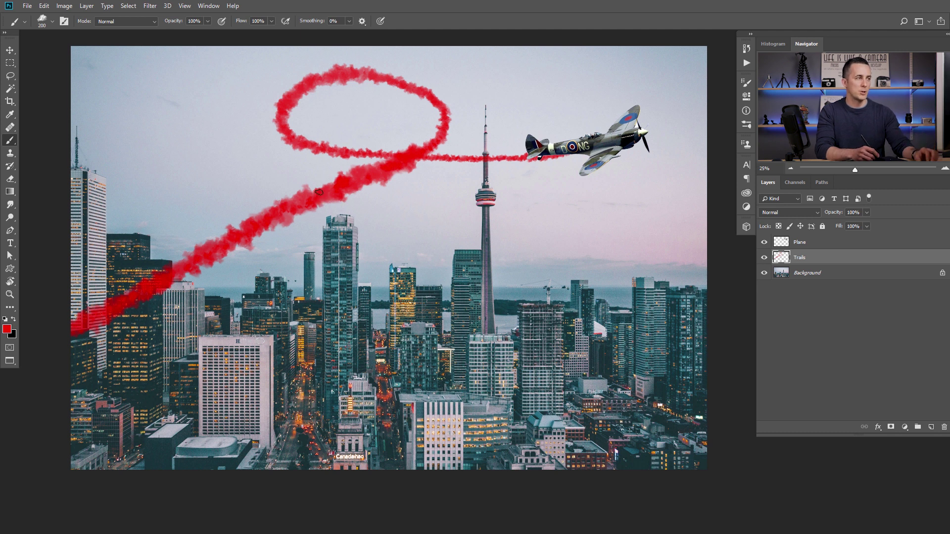
pyautogui.hotkey('ctrl', 'z')
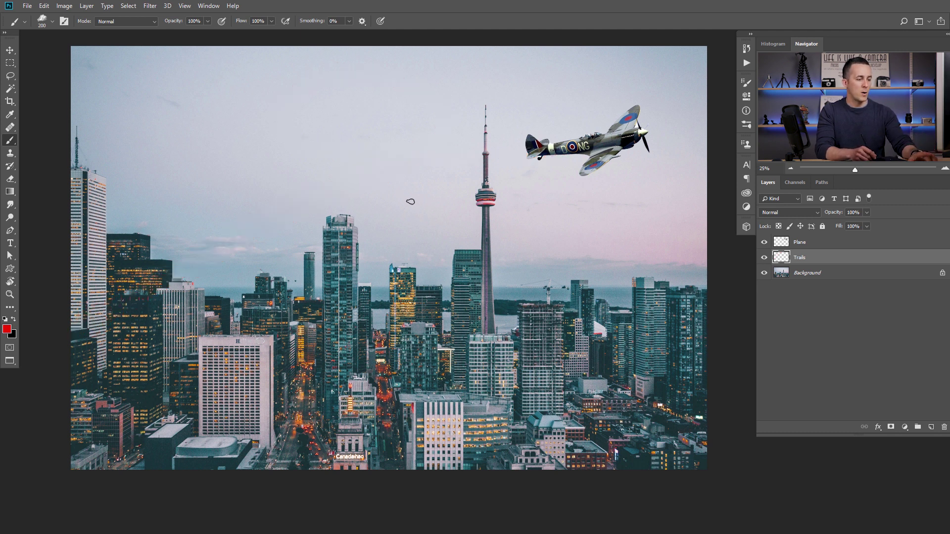
# Enable Color Dynamics with 30% Saturation Jitter, try a looping red trail over the skyline and undo it
pyautogui.press('F5')
pyautogui.click(573, 157)
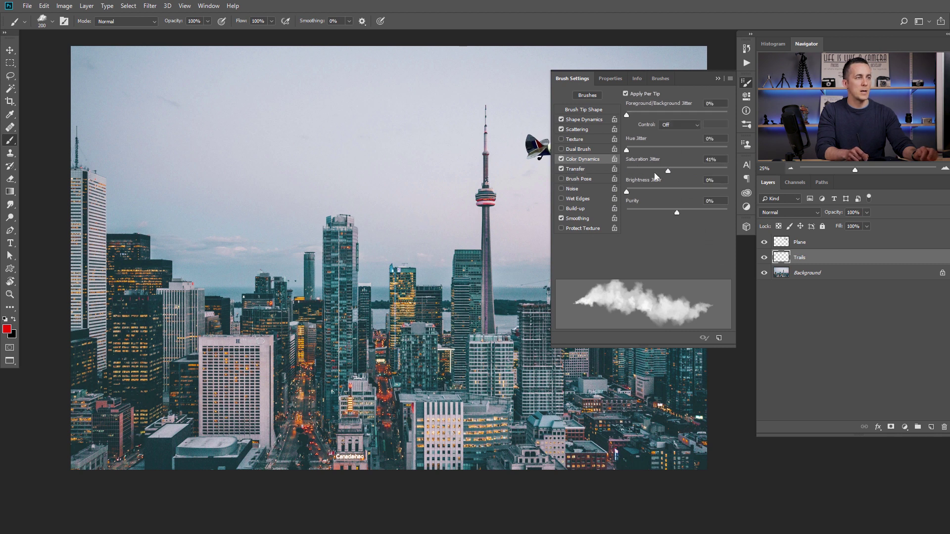
pyautogui.moveTo(469, 192)
pyautogui.mouseDown()
pyautogui.moveTo(384, 208)
pyautogui.moveTo(149, 309)
pyautogui.mouseUp()
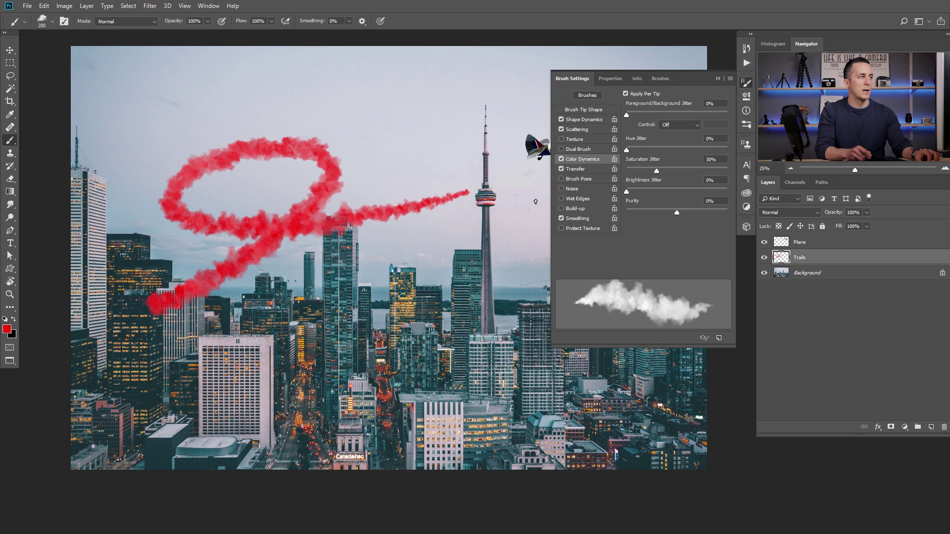
pyautogui.hotkey('ctrl', 'z')
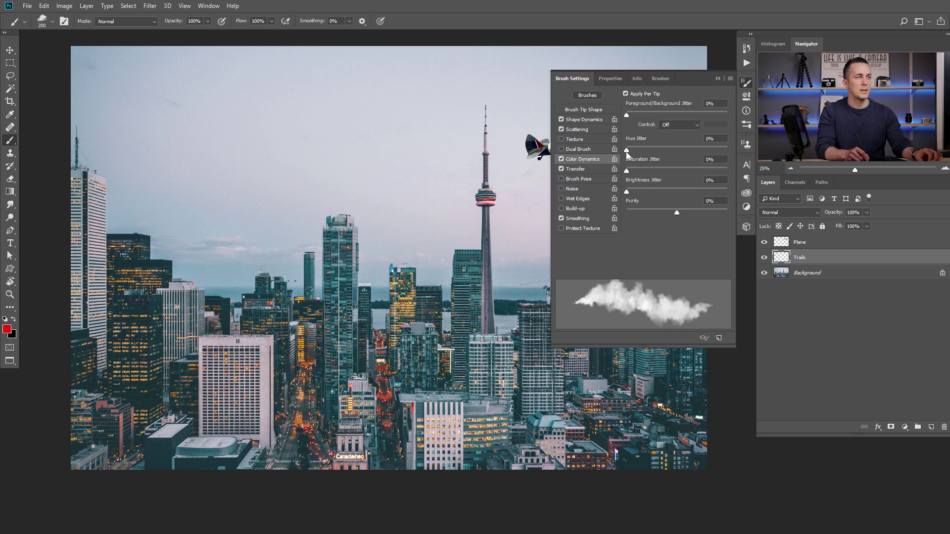
# Try several trails across the sky with varying Hue Jitter, undo each one, and close the brush settings
pyautogui.moveTo(628, 150); pyautogui.dragTo(642, 153)
pyautogui.moveTo(341, 185)
pyautogui.mouseDown()
pyautogui.moveTo(307, 173)
pyautogui.moveTo(171, 316)
pyautogui.mouseUp()
pyautogui.hotkey('ctrl', 'z')
pyautogui.moveTo(445, 112)
pyautogui.mouseDown()
pyautogui.moveTo(122, 178)
pyautogui.moveTo(289, 306)
pyautogui.mouseUp()
pyautogui.hotkey('ctrl', 'z')
pyautogui.moveTo(448, 138)
pyautogui.mouseDown()
pyautogui.moveTo(132, 224)
pyautogui.moveTo(338, 314)
pyautogui.moveTo(488, 275)
pyautogui.mouseUp()
pyautogui.hotkey('ctrl', 'z')
pyautogui.moveTo(423, 143)
pyautogui.mouseDown()
pyautogui.moveTo(324, 210)
pyautogui.moveTo(346, 297)
pyautogui.moveTo(389, 299)
pyautogui.mouseUp()
pyautogui.hotkey('ctrl', 'z')
pyautogui.moveTo(456, 110)
pyautogui.mouseDown()
pyautogui.moveTo(223, 201)
pyautogui.moveTo(201, 297)
pyautogui.mouseUp()
pyautogui.hotkey('ctrl', 'z')
pyautogui.click(747, 83)
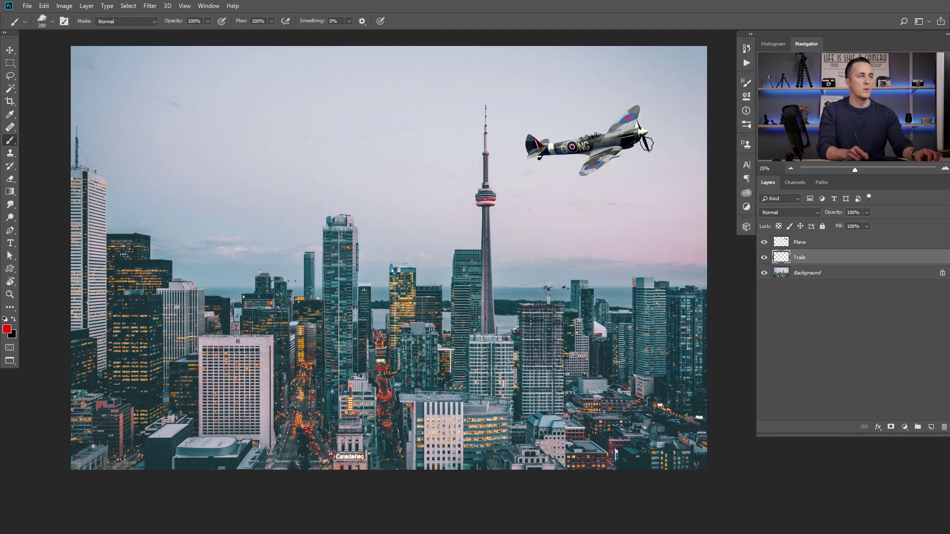
# Try a looping red trail and a nearly straight one behind the airplane, undoing both
pyautogui.moveTo(569, 147)
pyautogui.mouseDown()
pyautogui.moveTo(223, 106)
pyautogui.moveTo(2, 385)
pyautogui.mouseUp()
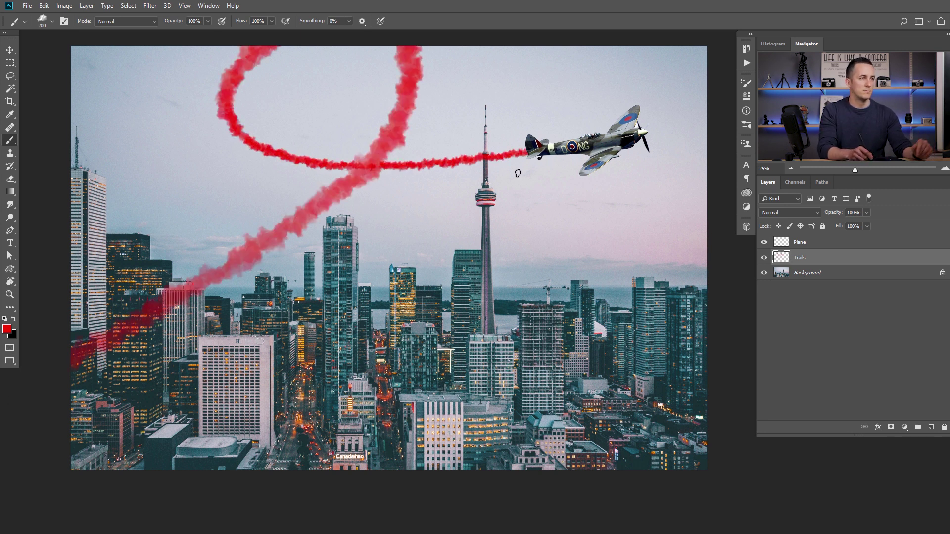
pyautogui.hotkey('ctrl', 'z')
pyautogui.moveTo(525, 152); pyautogui.dragTo(81, 187)
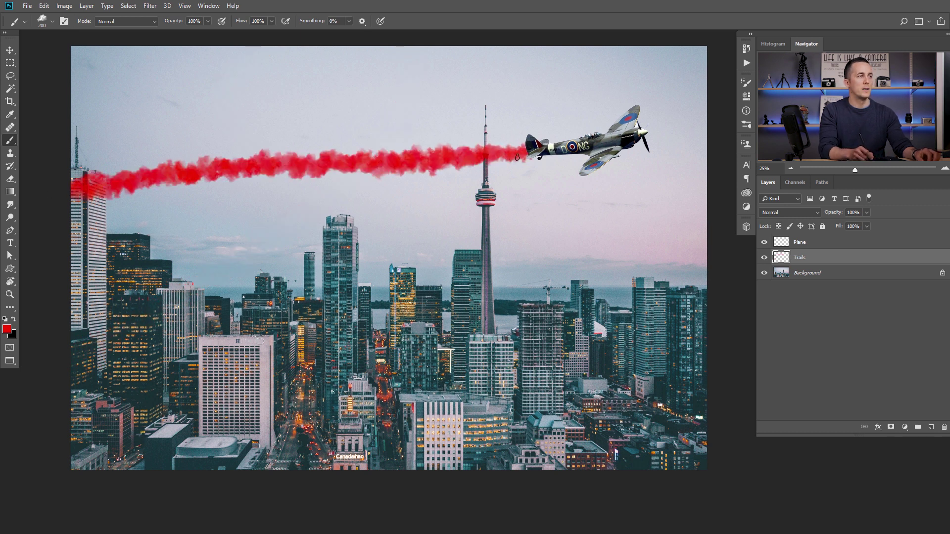
pyautogui.hotkey('ctrl', 'z')
# Paint a red smoke trail arching from the airplane's tail down to the lower part of the photo's left edge
pyautogui.moveTo(122, 441)
pyautogui.mouseDown()
pyautogui.moveTo(520, 132)
pyautogui.moveTo(576, 141)
pyautogui.moveTo(74, 391)
pyautogui.mouseUp()
pyautogui.hotkey('ctrl', 'z')
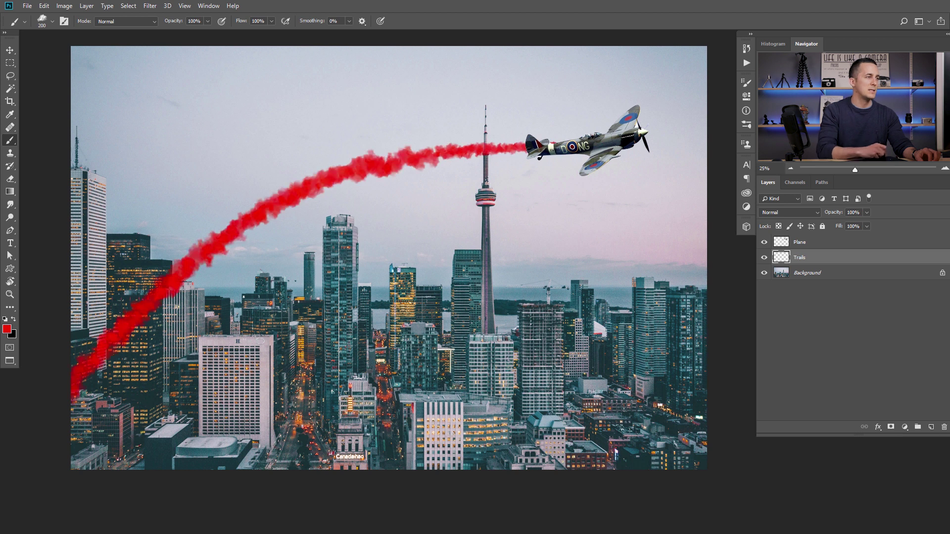